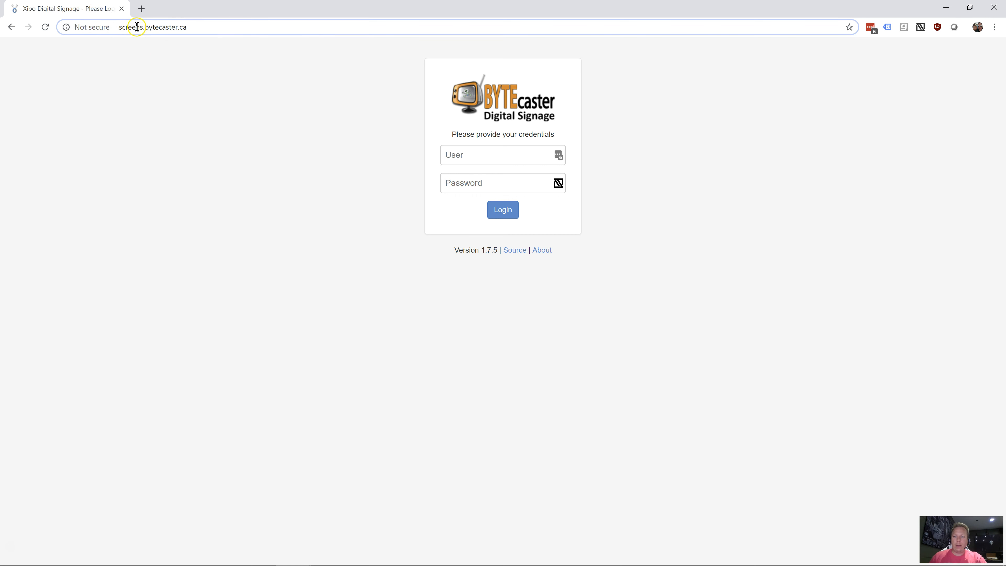
# Try to sign in to screens.bytecaster.ca with the saved username and password
pyautogui.moveTo(118, 27); pyautogui.dragTo(198, 32)
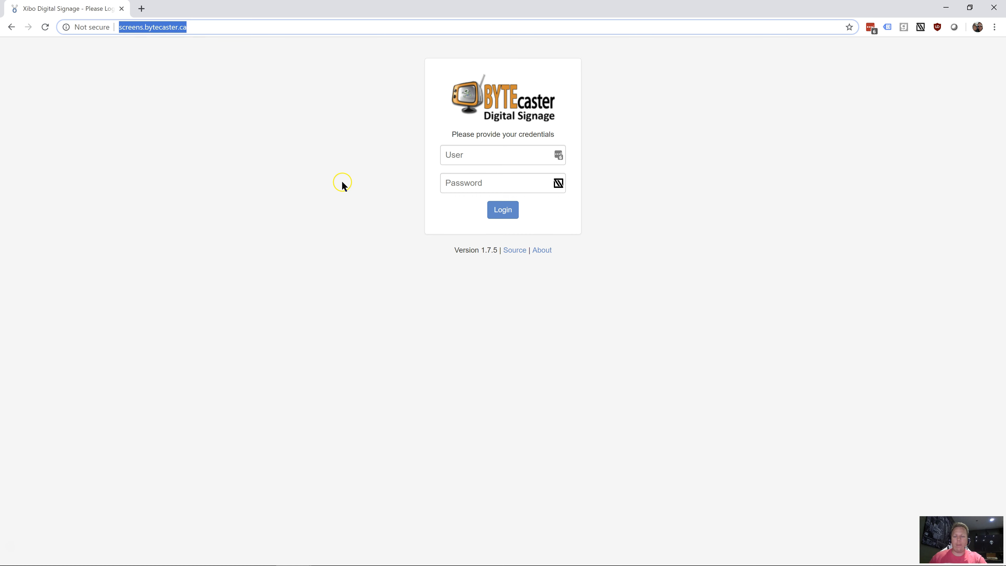
pyautogui.click(299, 133)
pyautogui.click(487, 158)
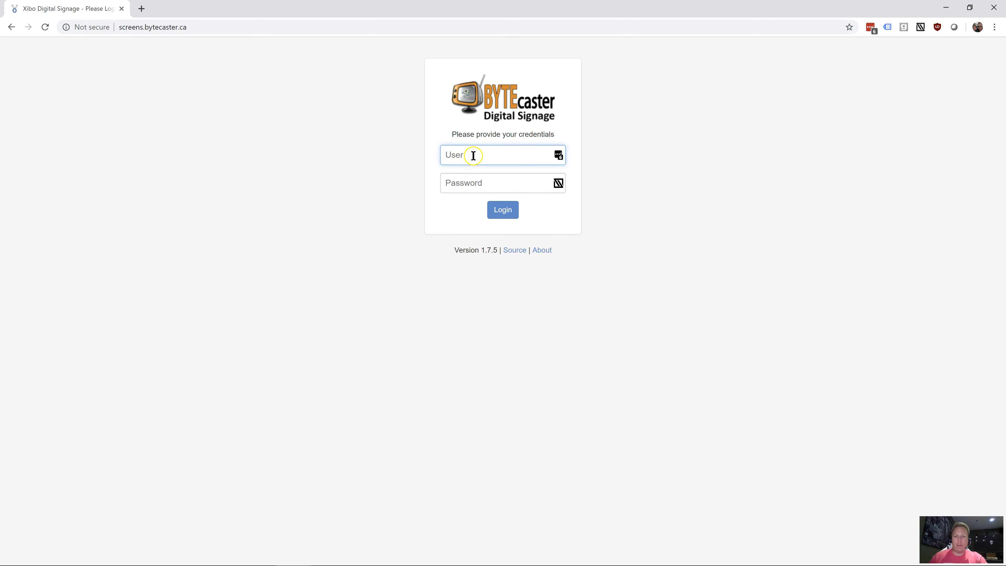
pyautogui.write('j')
pyautogui.click(558, 154)
pyautogui.click(493, 214)
pyautogui.click(503, 210)
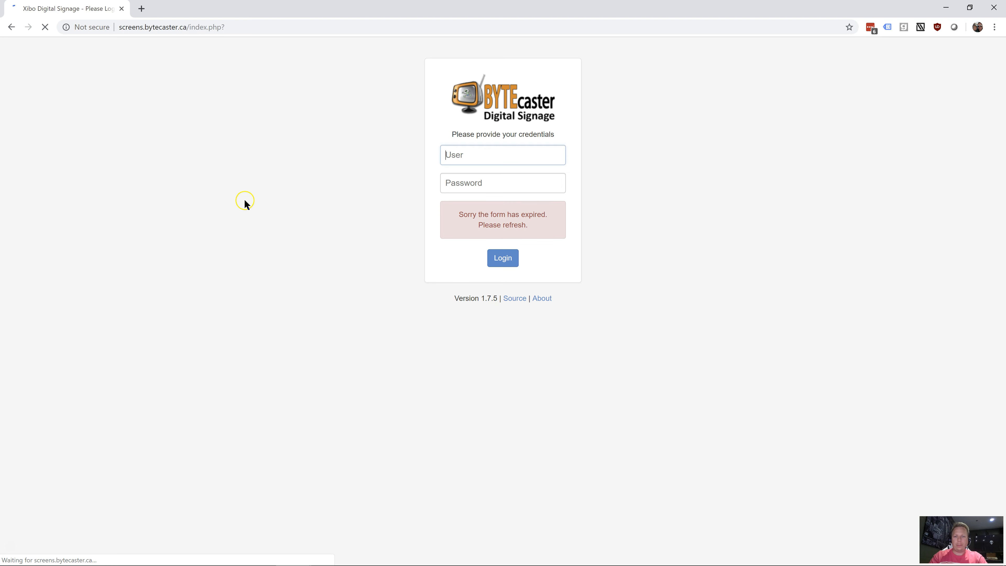
# Sign in to the signage portal by filling the username and password from the second saved login
pyautogui.click(559, 155)
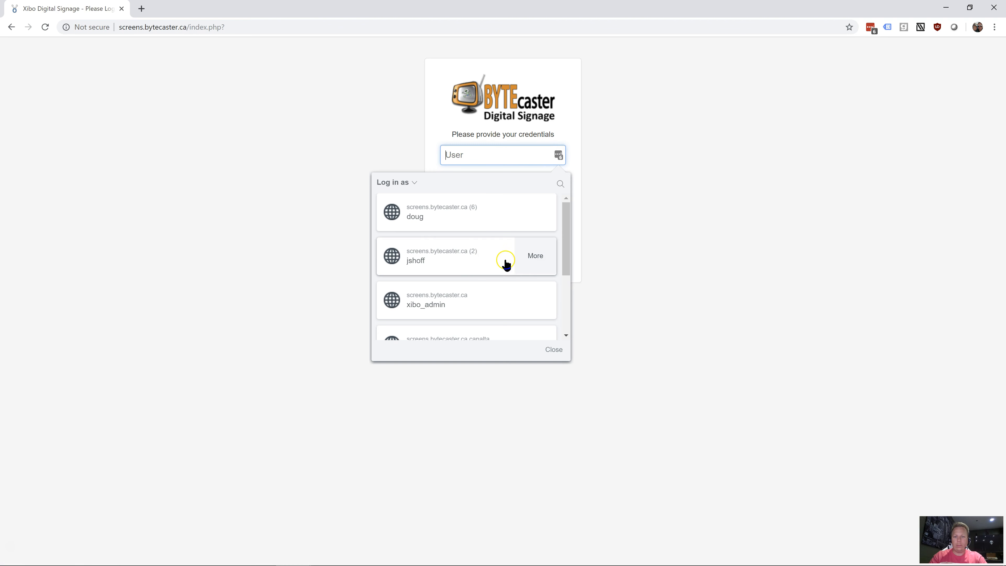
pyautogui.scroll(-4, 471, 271)
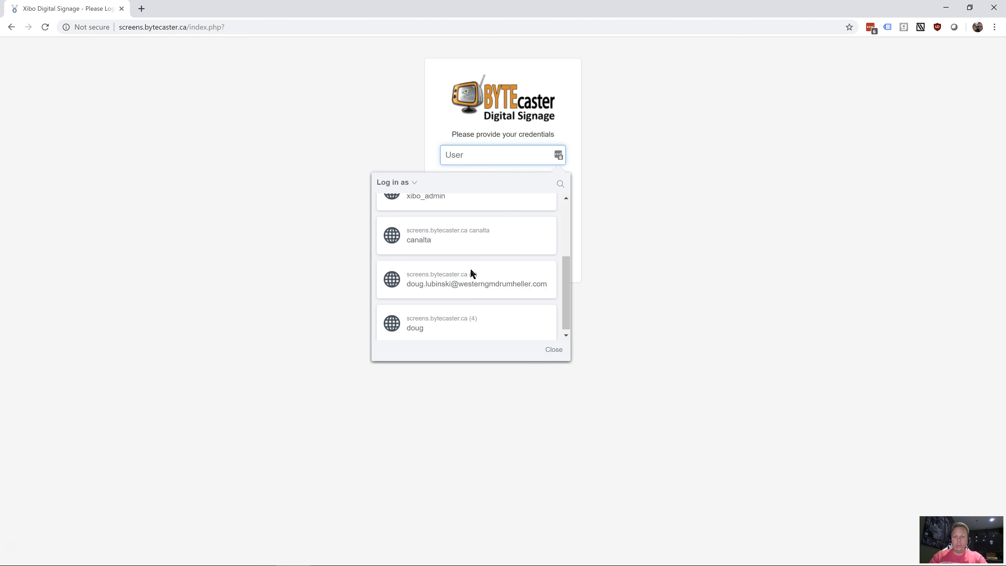
pyautogui.scroll(3, 451, 302)
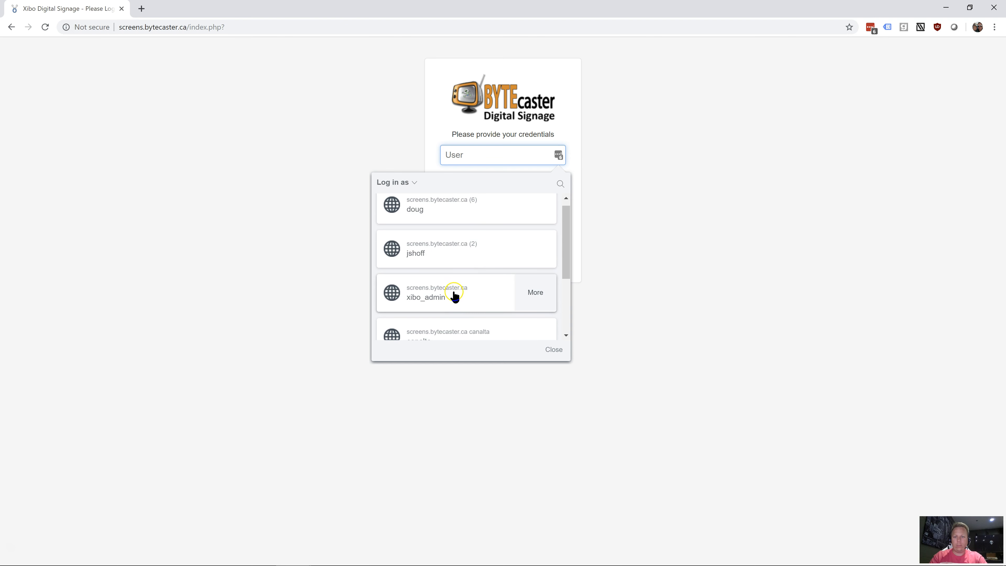
pyautogui.click(453, 257)
pyautogui.click(501, 254)
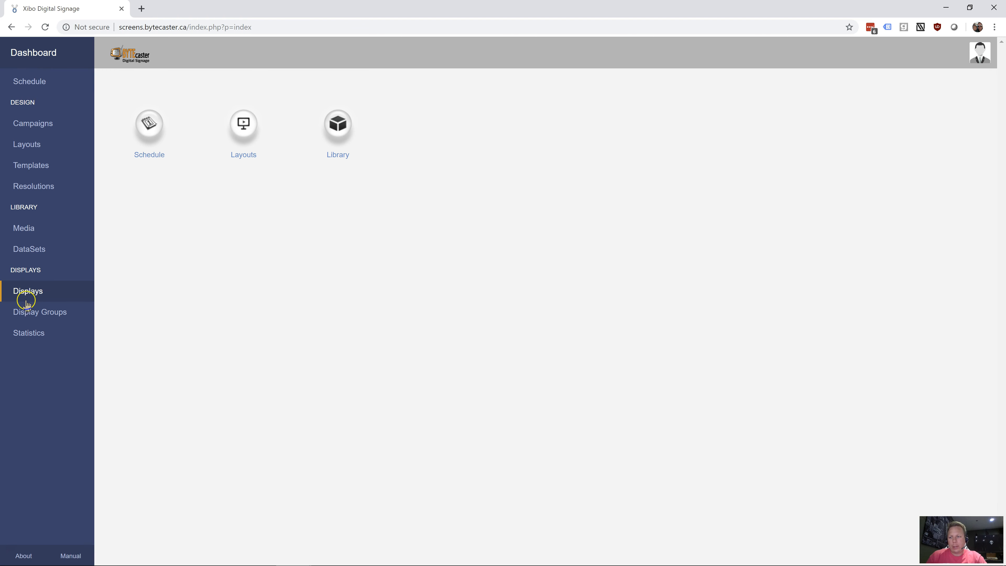
# Open the Displays list and examine the status and settings of the registered displays
pyautogui.click(38, 300)
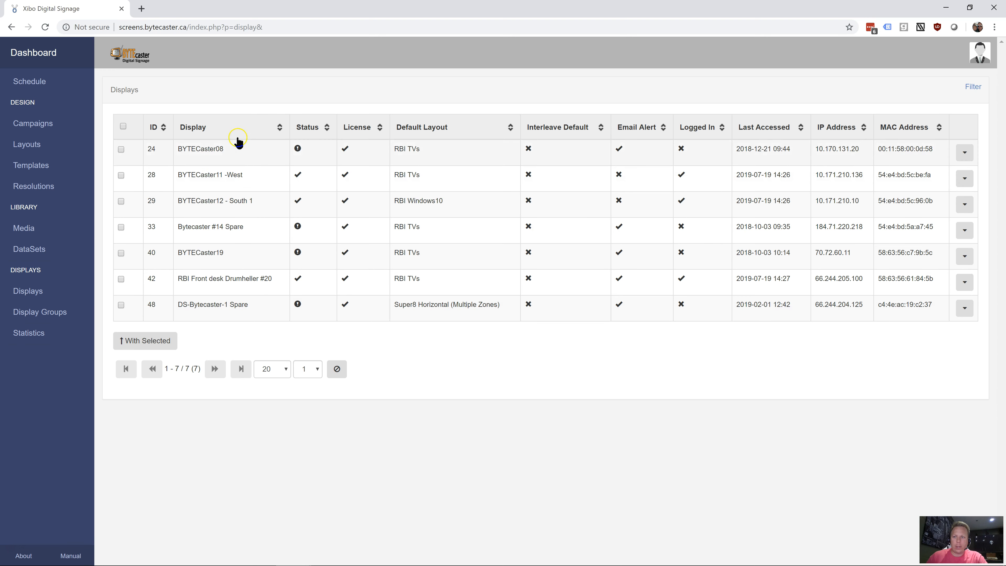
pyautogui.moveTo(182, 149); pyautogui.dragTo(242, 149)
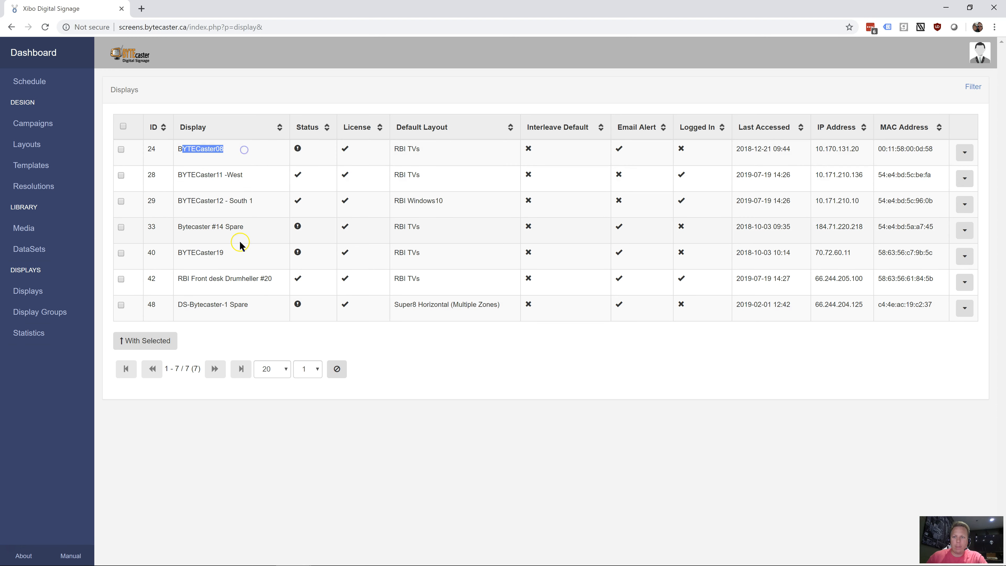
pyautogui.moveTo(298, 152)
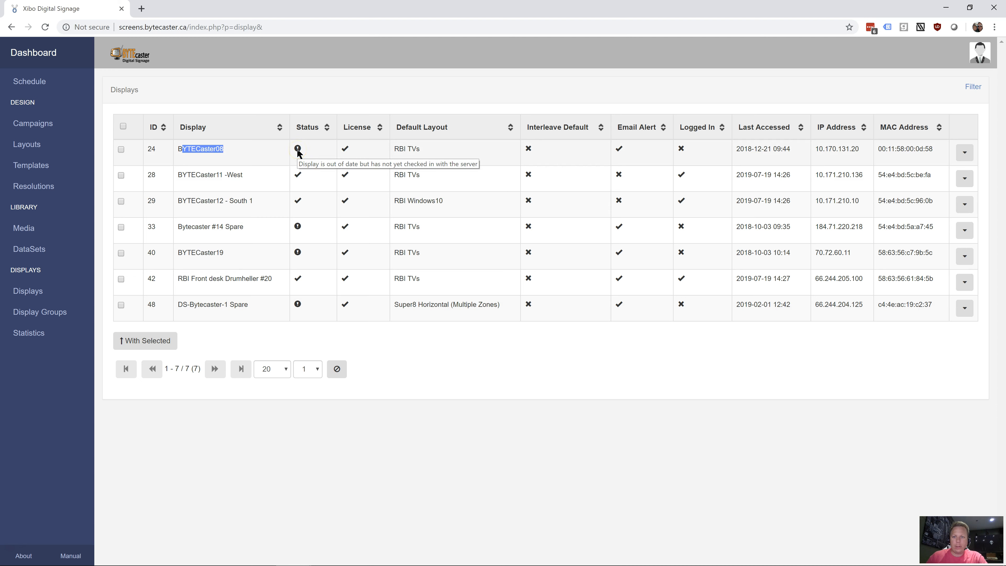
pyautogui.moveTo(300, 179)
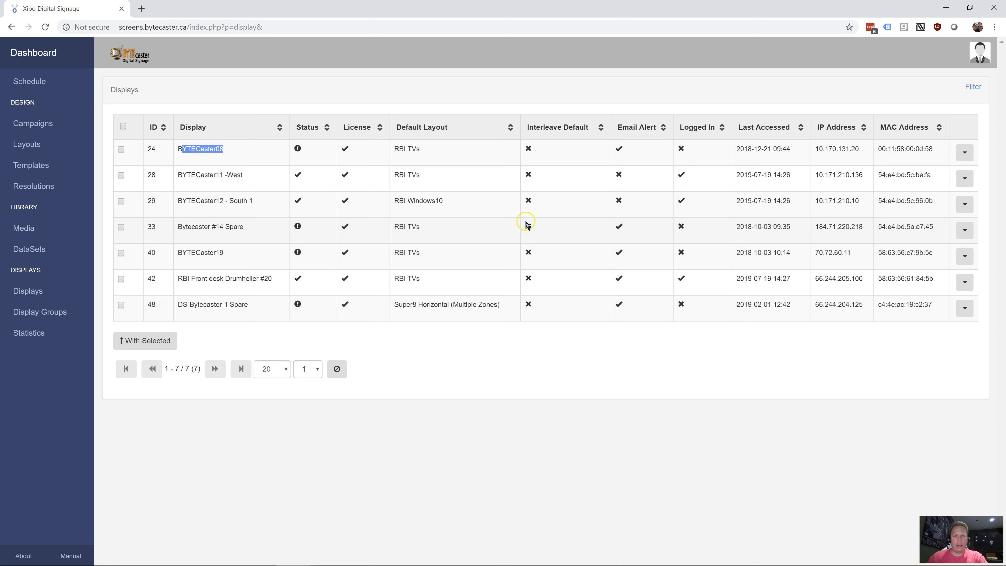
pyautogui.click(555, 209)
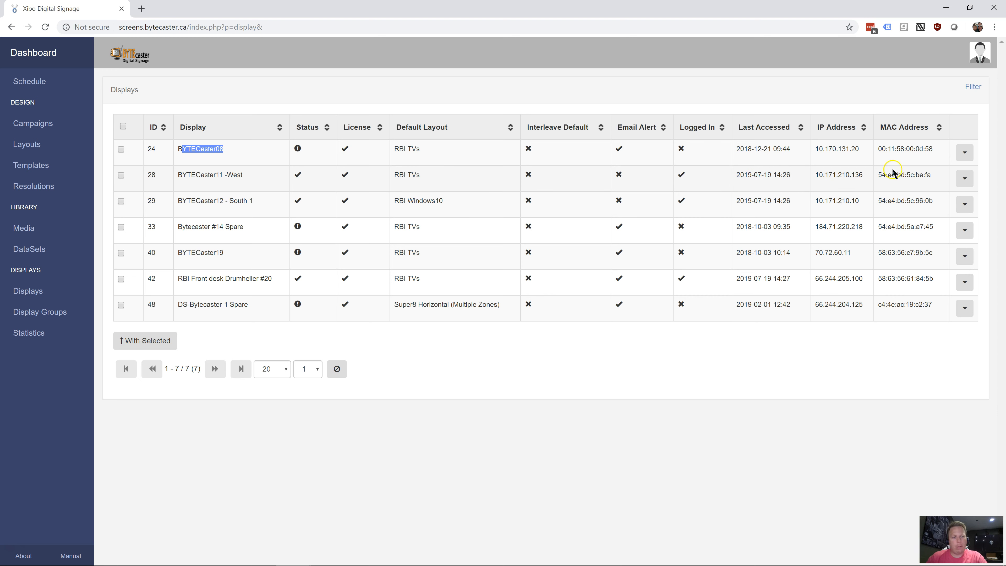
# Review the actions available for the BYTECaster11 -West display, and reload the Displays list
pyautogui.click(972, 179)
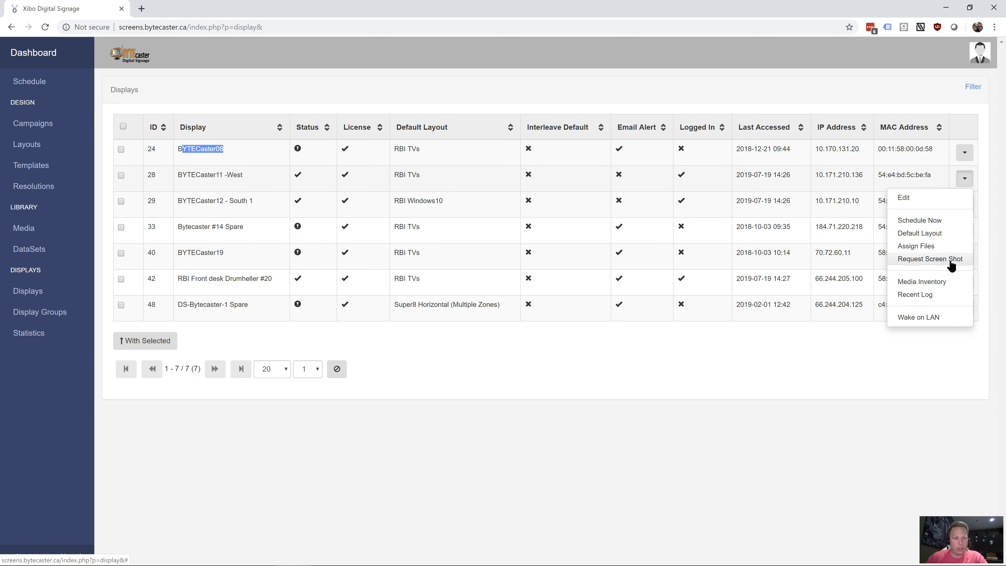
pyautogui.click(943, 286)
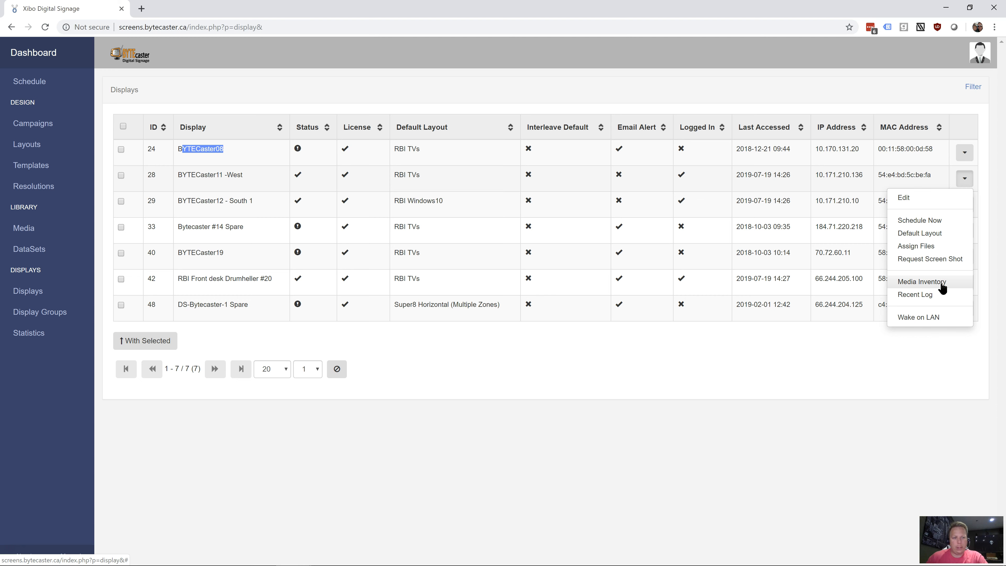
pyautogui.click(900, 351)
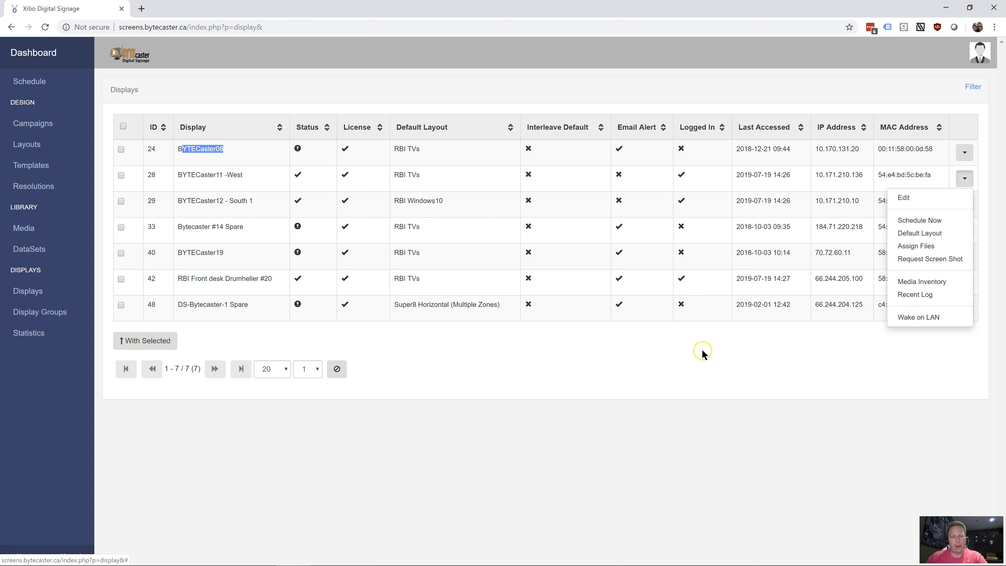
pyautogui.click(666, 386)
pyautogui.click(45, 293)
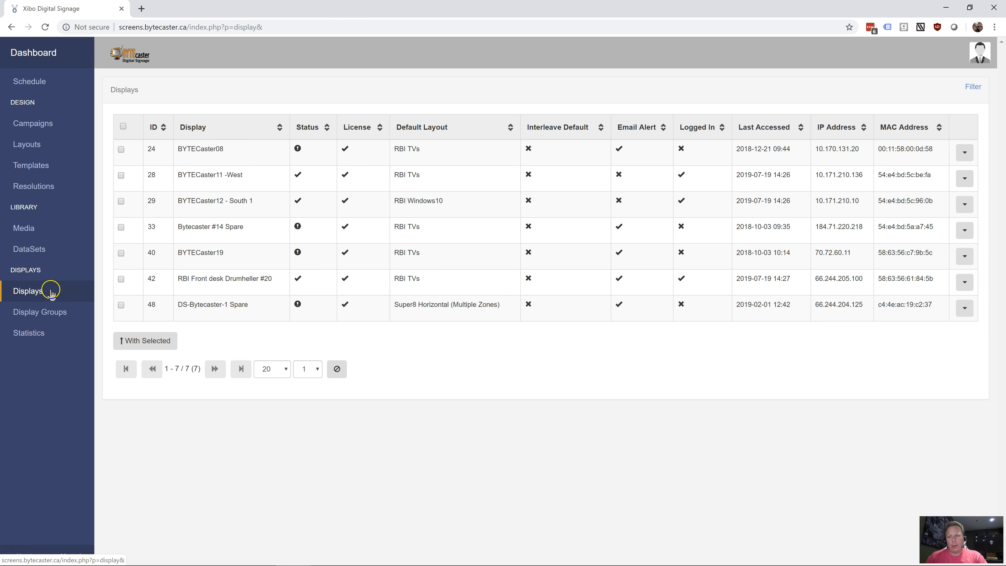
# View the Display Groups page and the bandwidth chart on the Statistics page
pyautogui.click(56, 312)
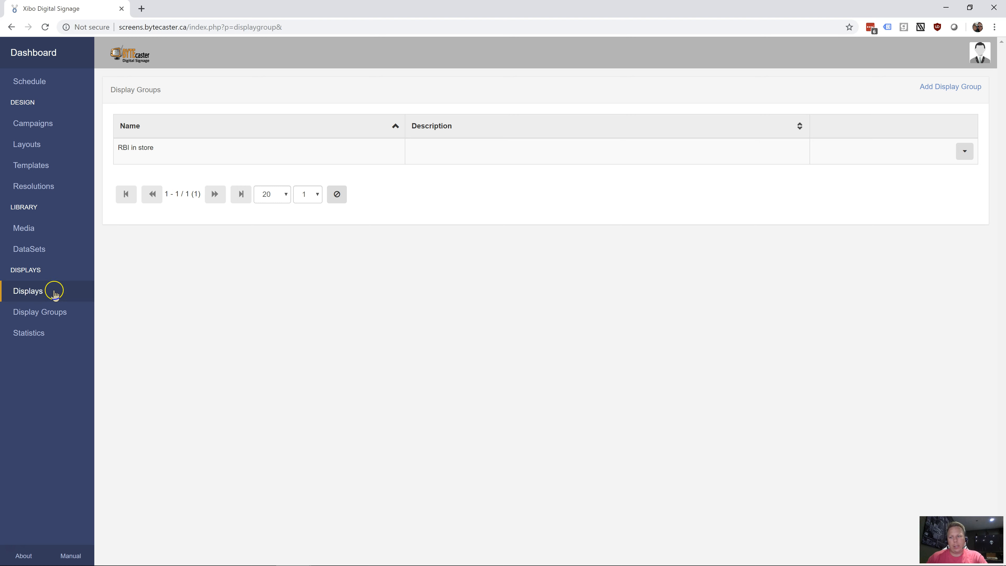
pyautogui.click(35, 332)
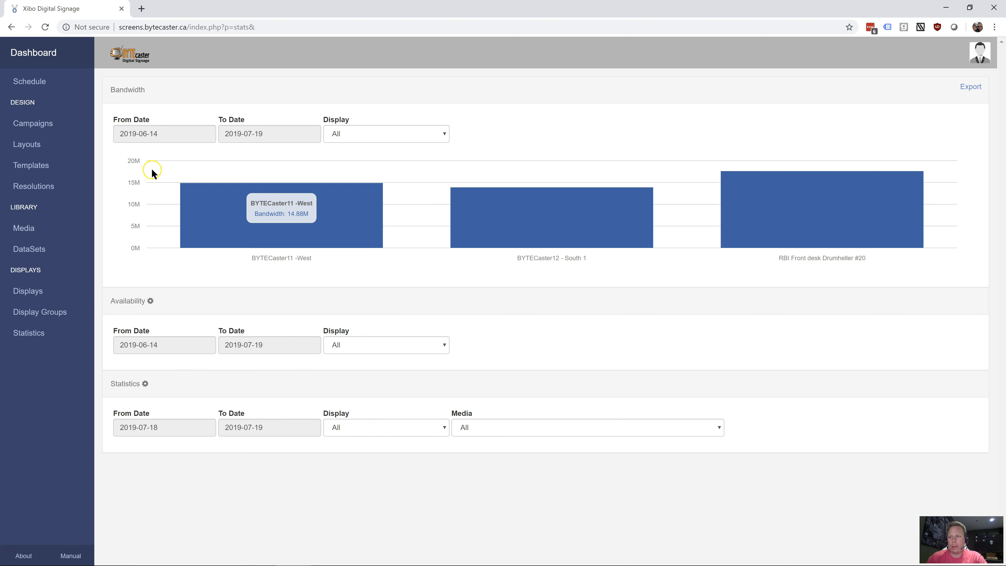
# Open the media Library and look through the list of uploaded videos and images
pyautogui.click(32, 230)
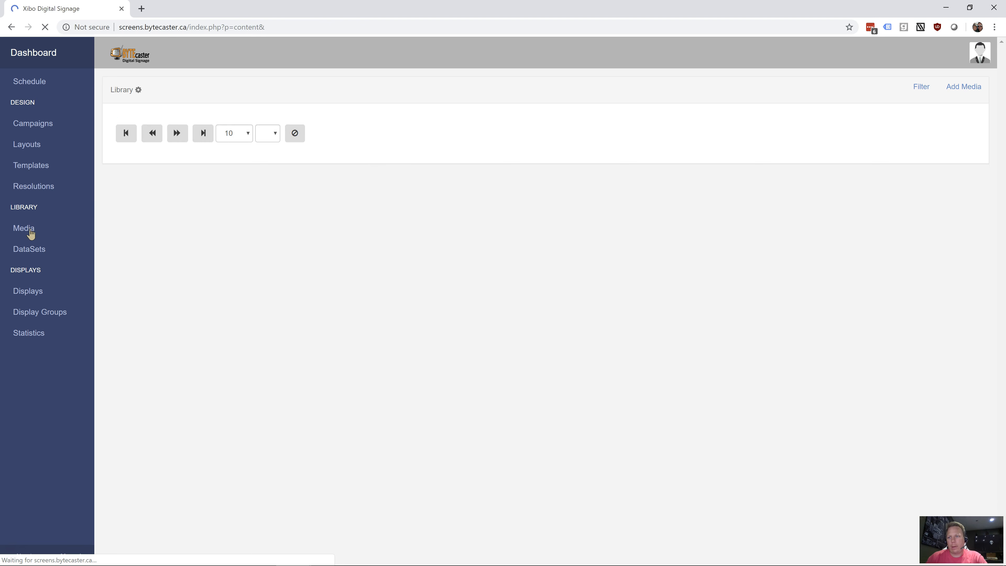
pyautogui.click(33, 231)
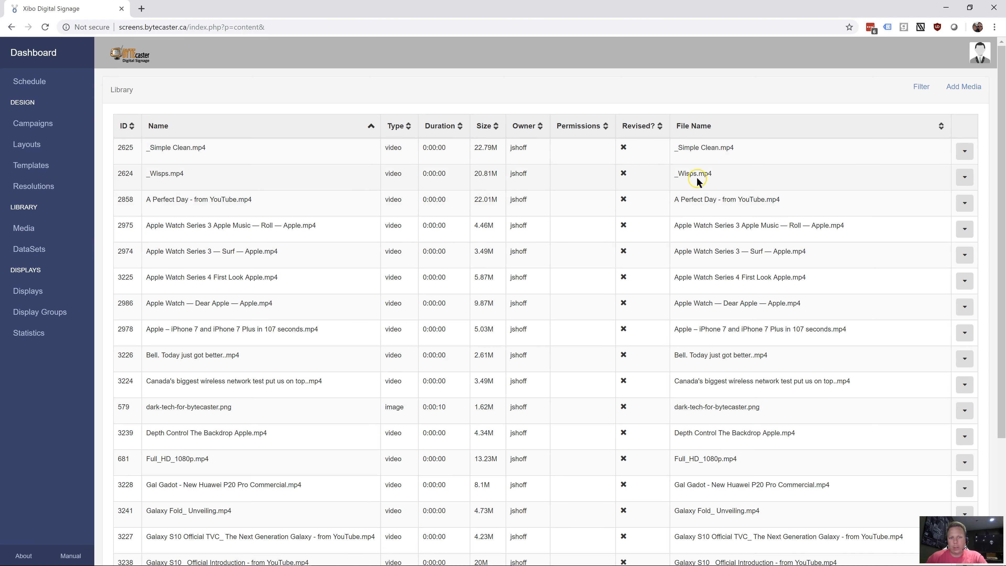
pyautogui.scroll(-1, 695, 382)
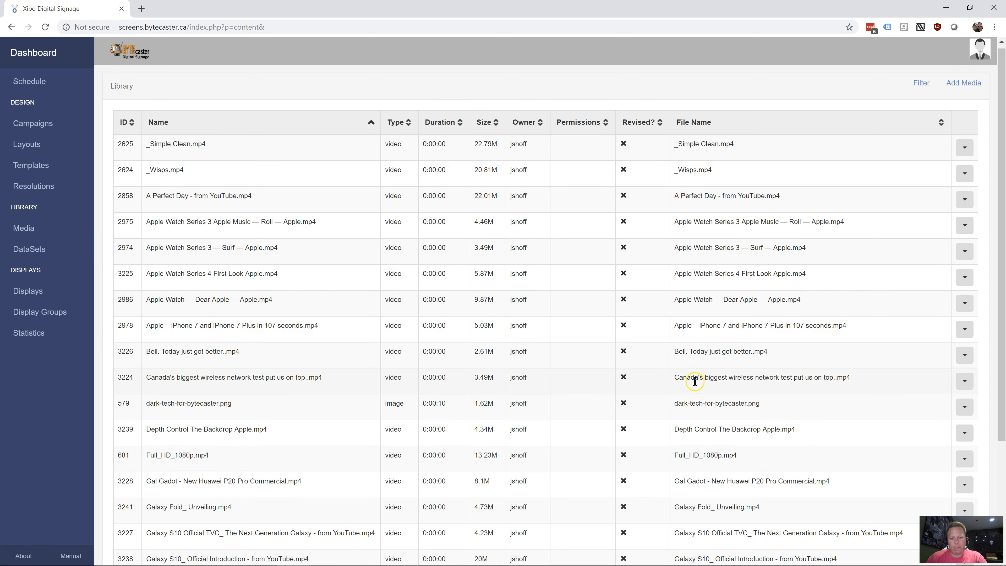
pyautogui.scroll(-3, 695, 381)
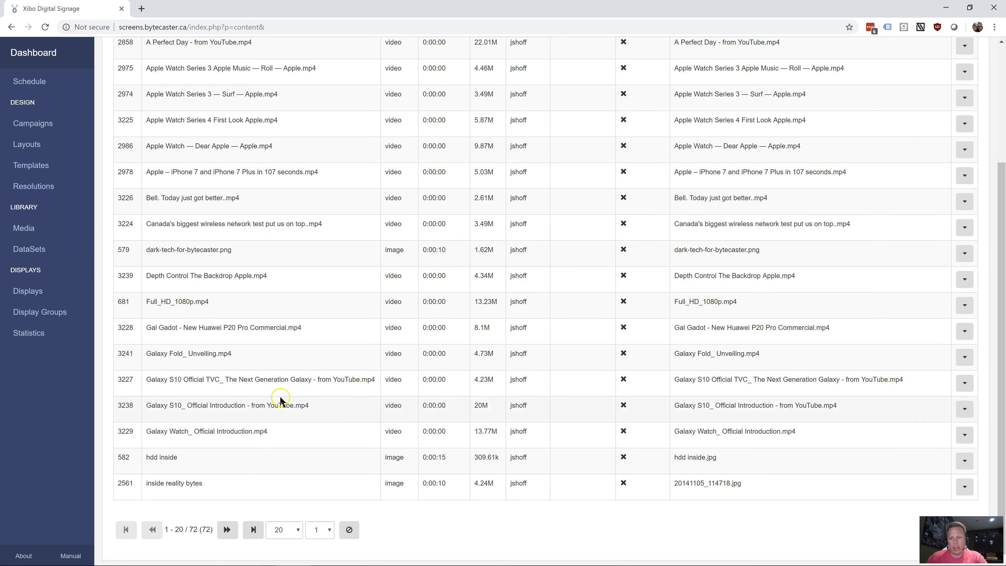
pyautogui.scroll(4, 602, 429)
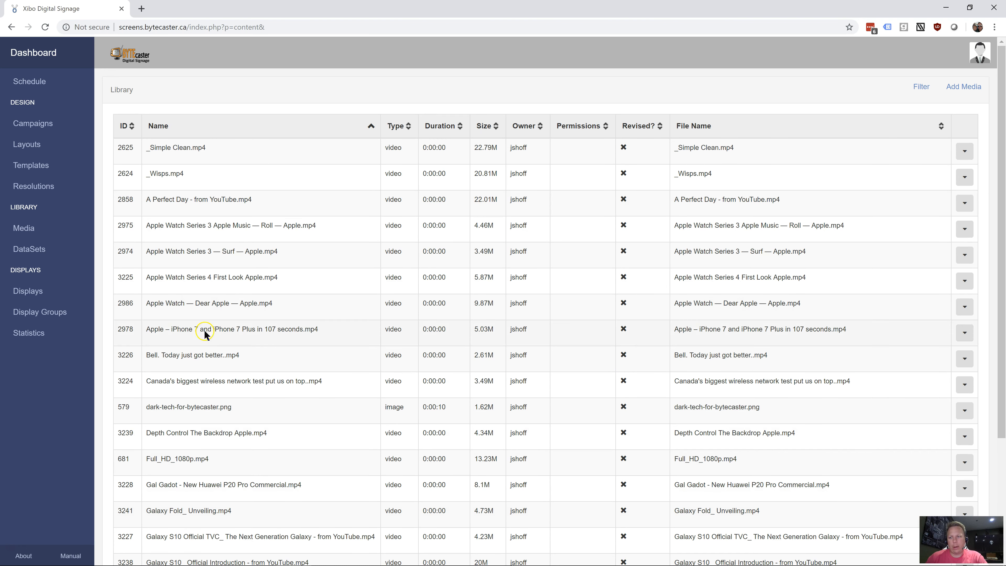
# Try to add a DataSet with the name test and the description test, and close the form
pyautogui.click(42, 253)
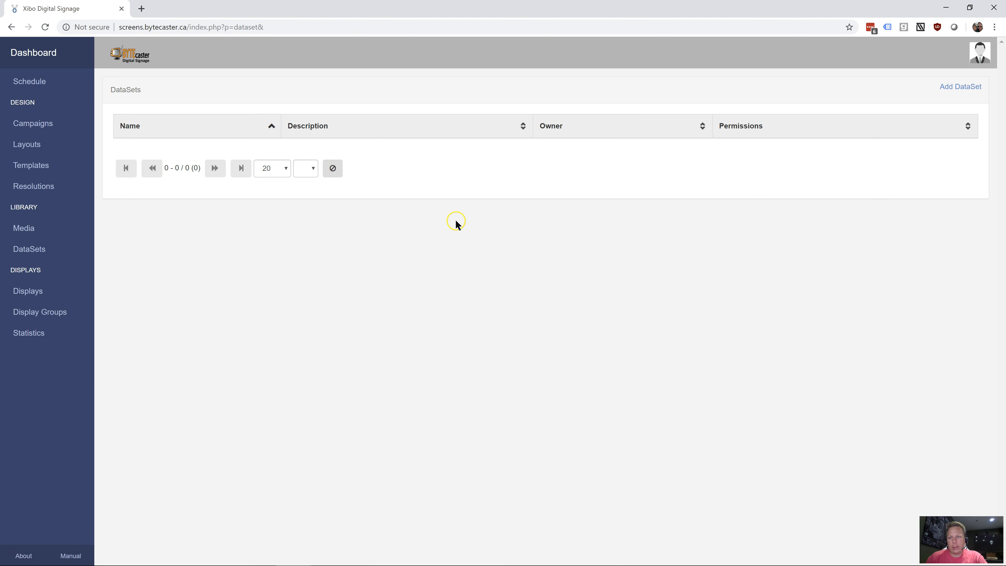
pyautogui.click(957, 88)
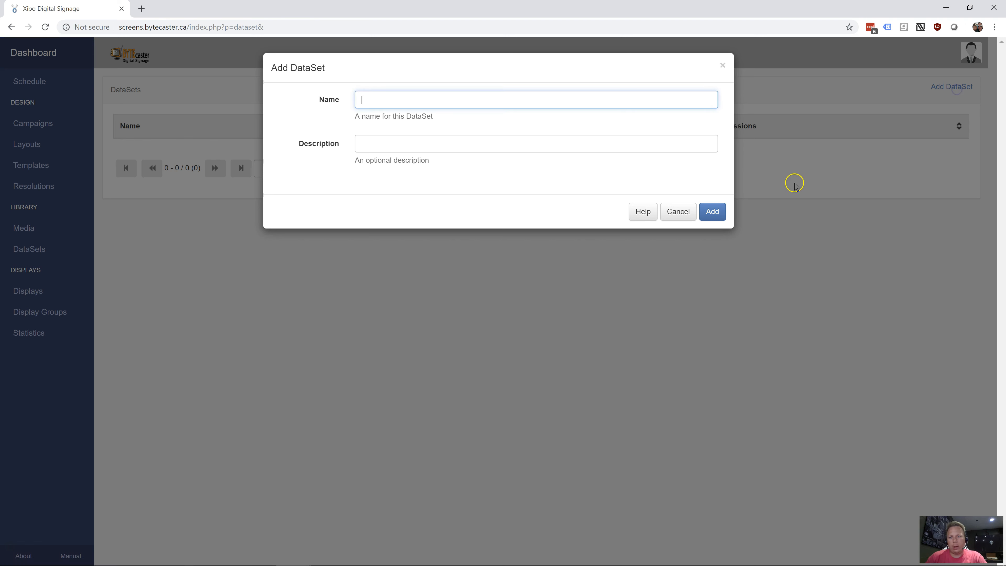
pyautogui.write('test')
pyautogui.click(713, 212)
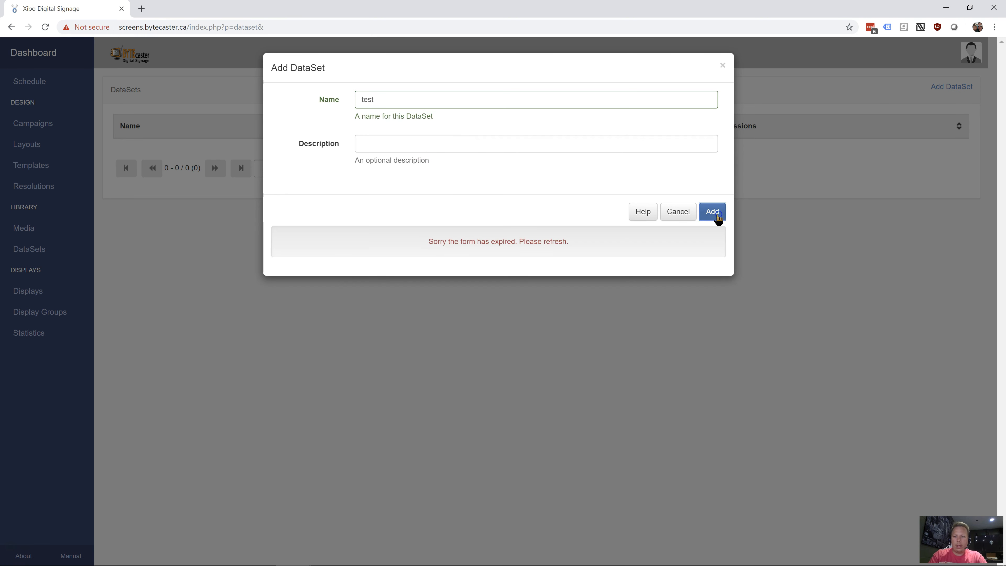
pyautogui.click(487, 148)
pyautogui.write('test')
pyautogui.click(713, 216)
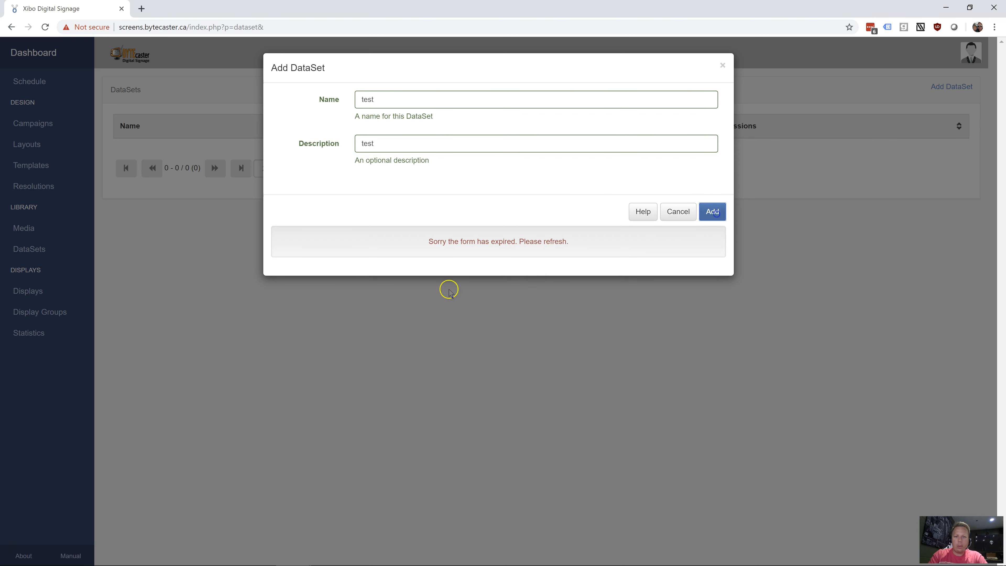
pyautogui.click(725, 64)
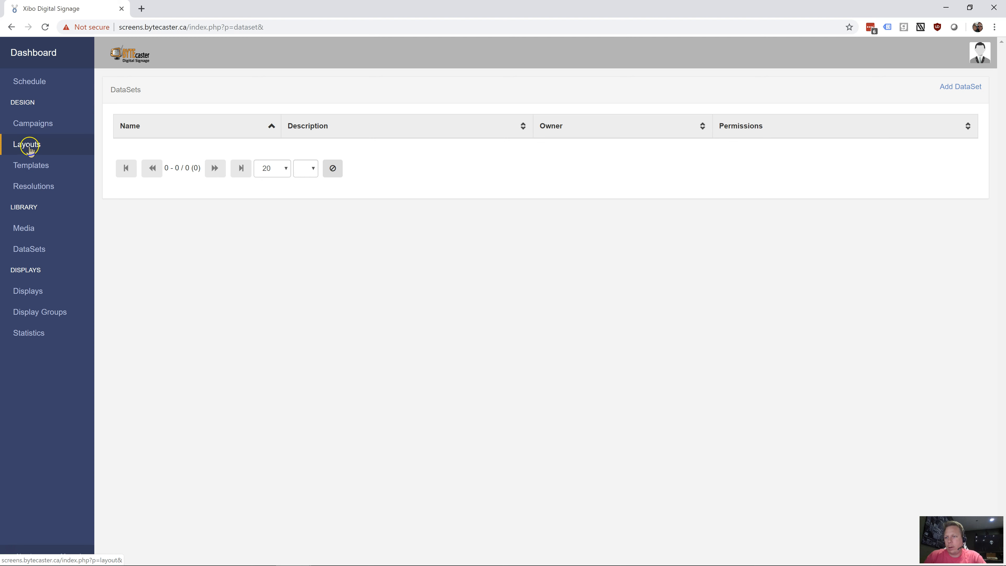
# View the Templates page and examine the widths and heights of the 1080p HD Landscape and Portrait entries in Resolutions
pyautogui.click(37, 170)
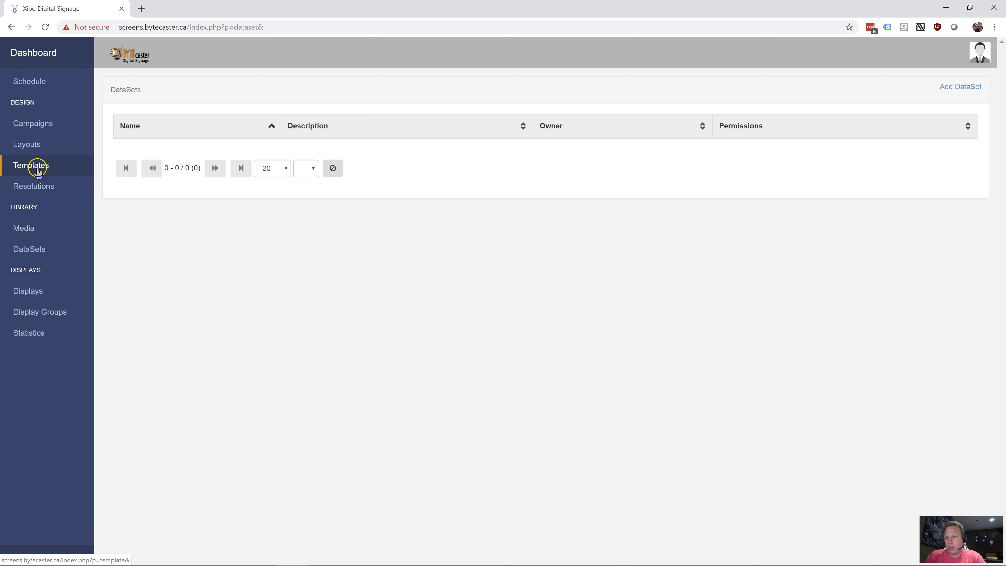
pyautogui.click(35, 167)
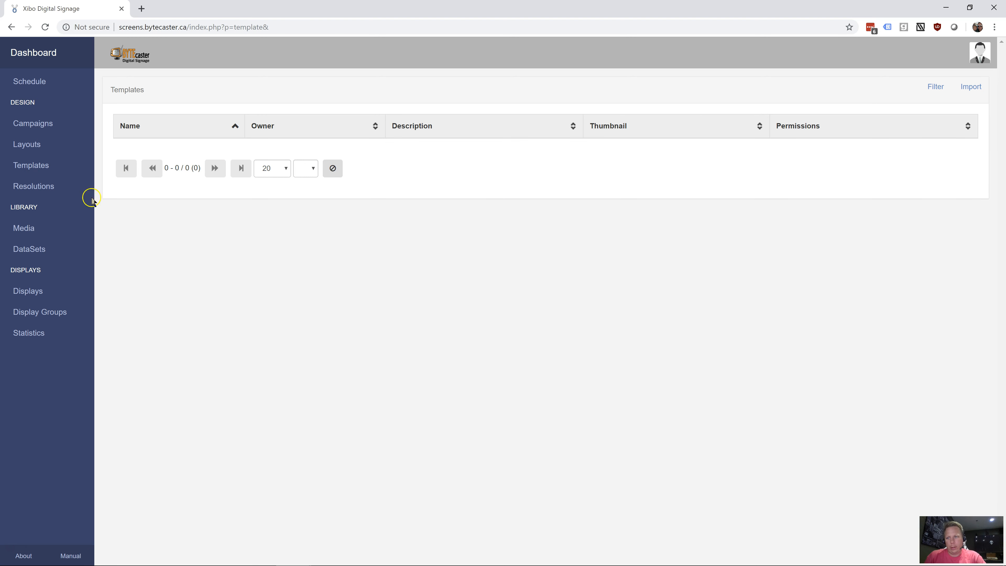
pyautogui.click(38, 194)
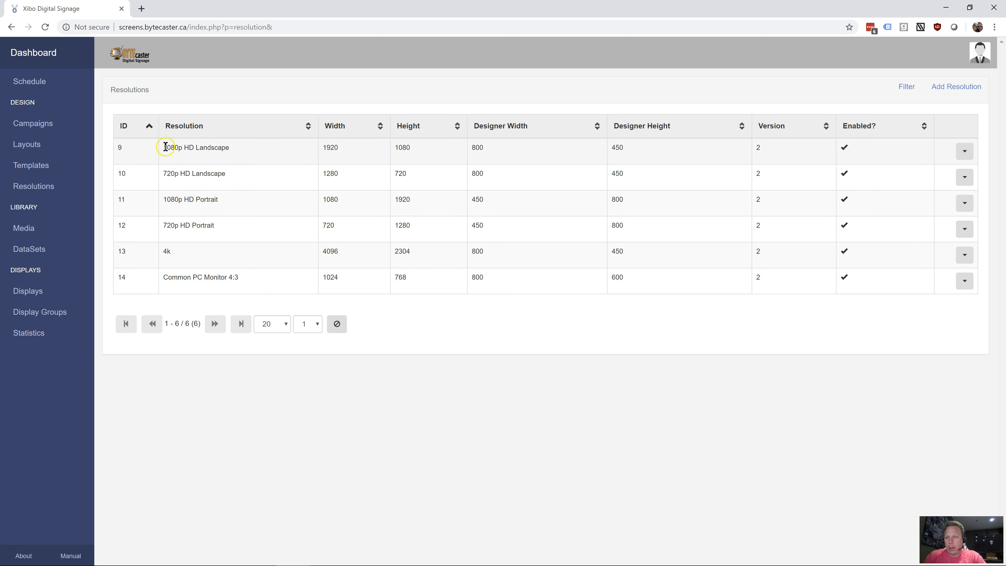
pyautogui.moveTo(177, 146); pyautogui.dragTo(244, 147)
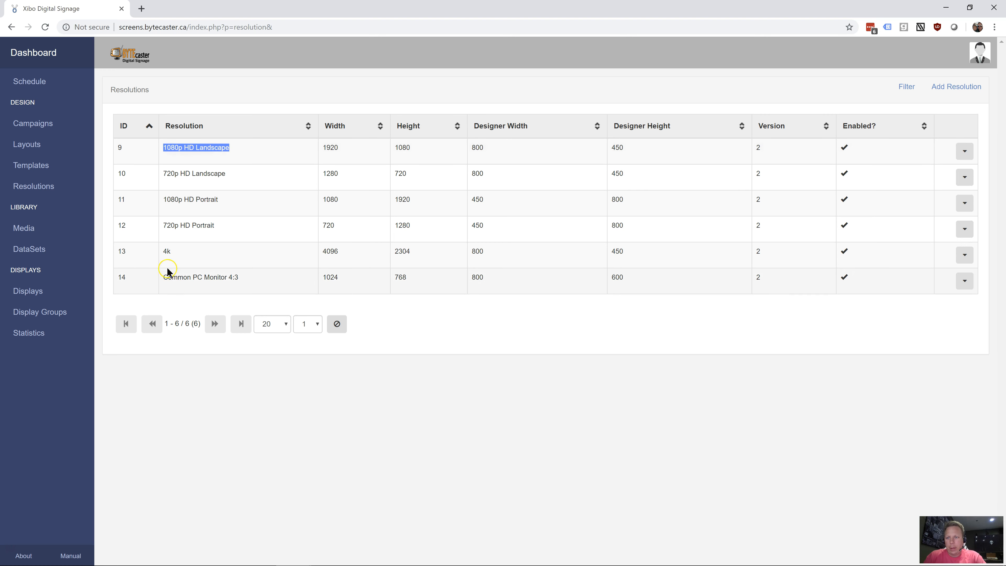
pyautogui.moveTo(167, 200); pyautogui.dragTo(222, 199)
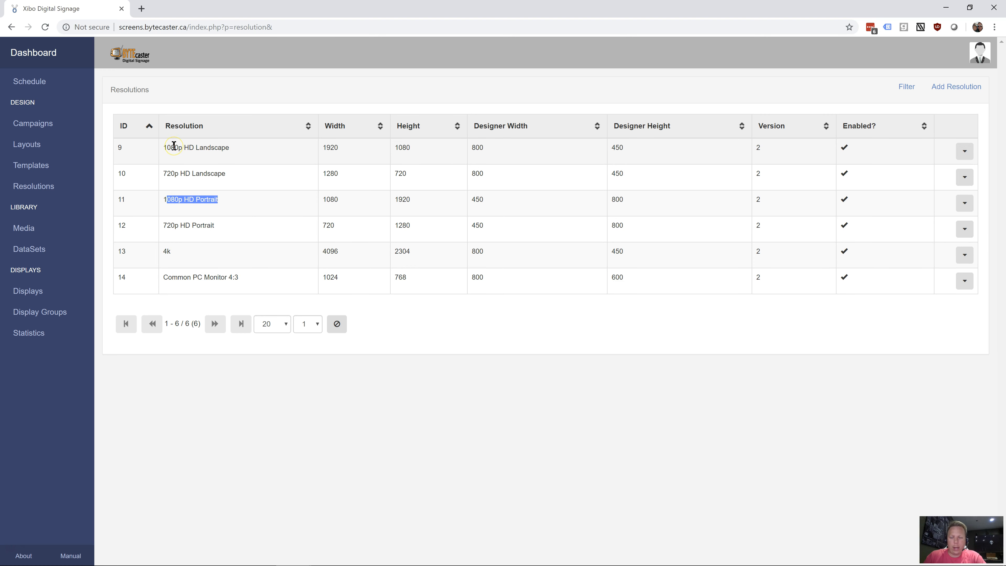
pyautogui.doubleClick(331, 147)
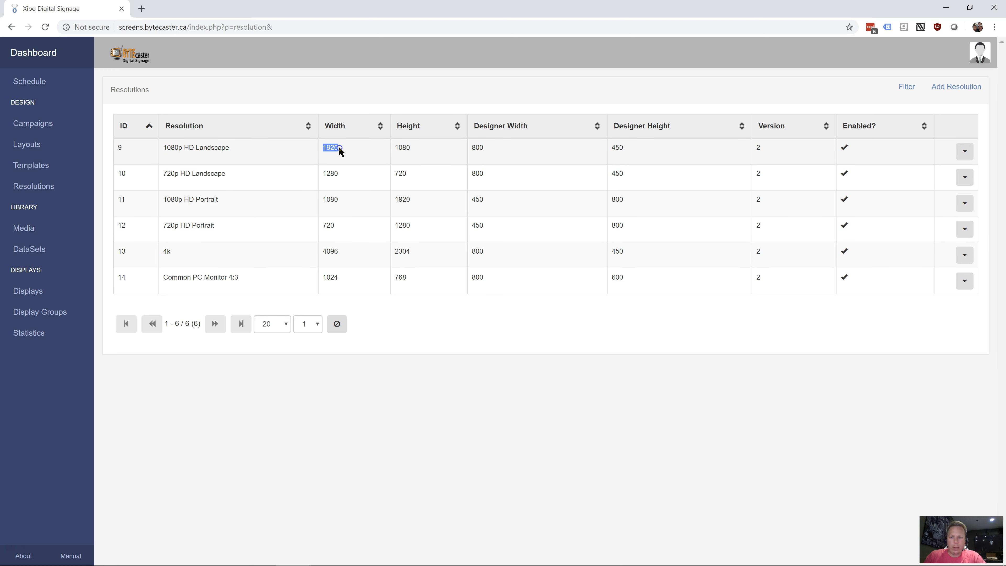
pyautogui.click(405, 147)
pyautogui.click(414, 143)
pyautogui.click(215, 203)
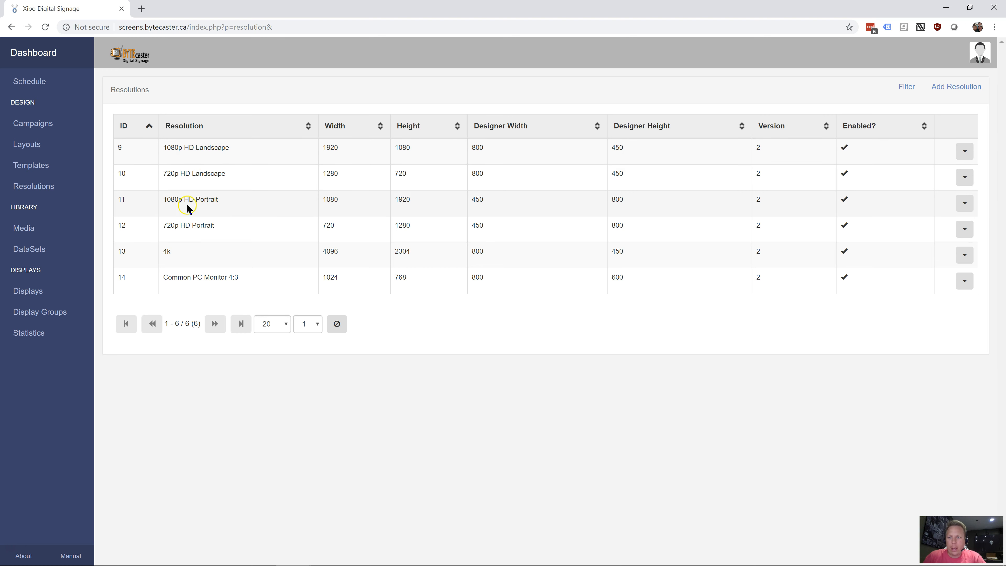
# Examine the remaining entries in the Resolutions list, including the 720p, 4k and Common PC Monitor 4:3 formats
pyautogui.moveTo(171, 200); pyautogui.dragTo(230, 203)
pyautogui.moveTo(200, 147); pyautogui.dragTo(242, 150)
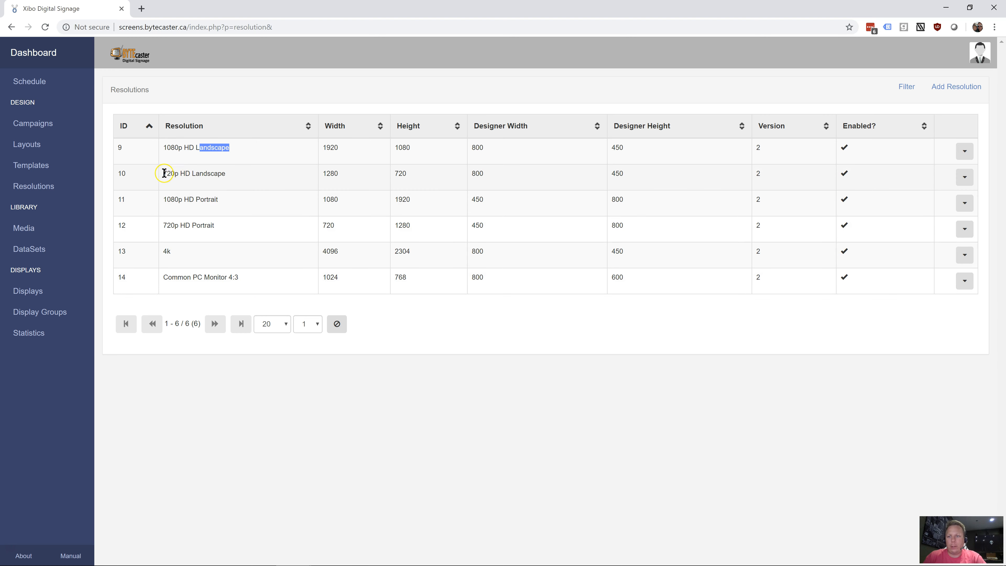
pyautogui.moveTo(164, 173); pyautogui.dragTo(213, 173)
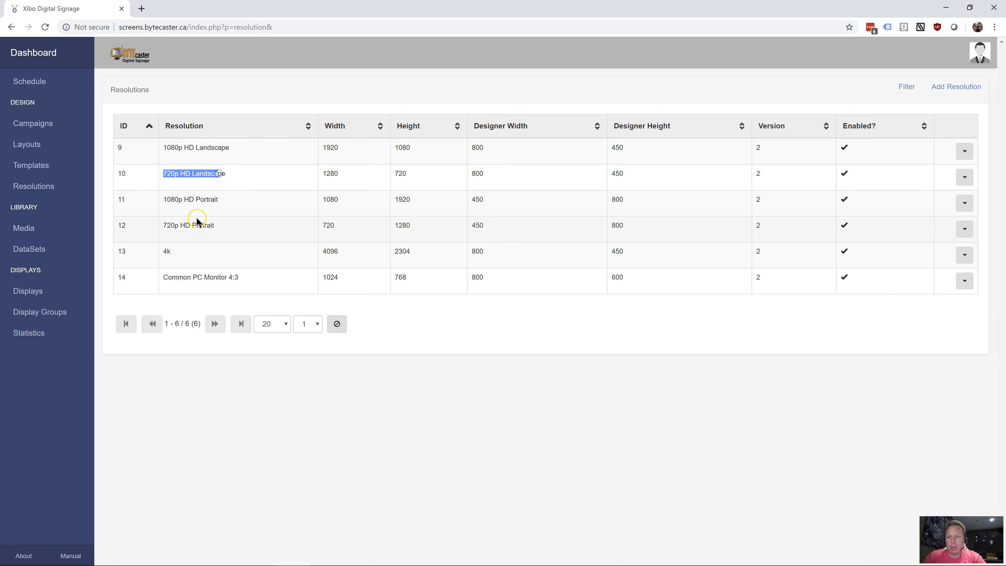
pyautogui.moveTo(175, 225); pyautogui.dragTo(224, 225)
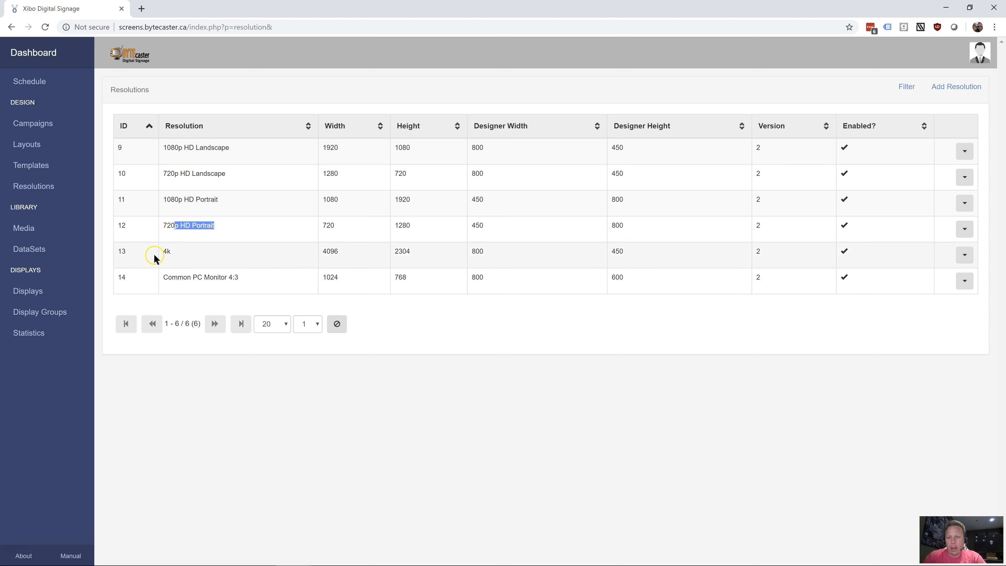
pyautogui.moveTo(172, 276); pyautogui.dragTo(252, 282)
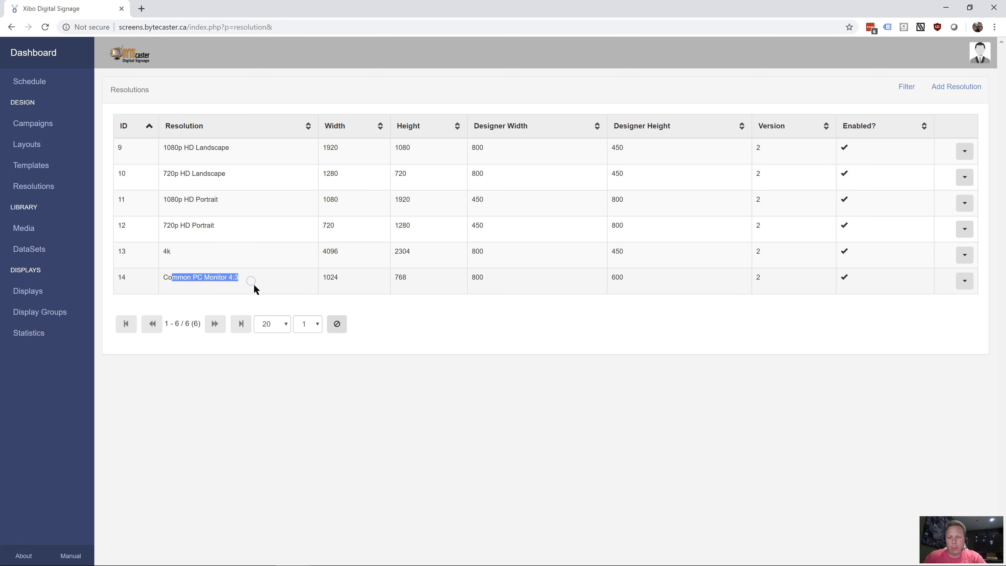
pyautogui.click(224, 277)
pyautogui.click(161, 255)
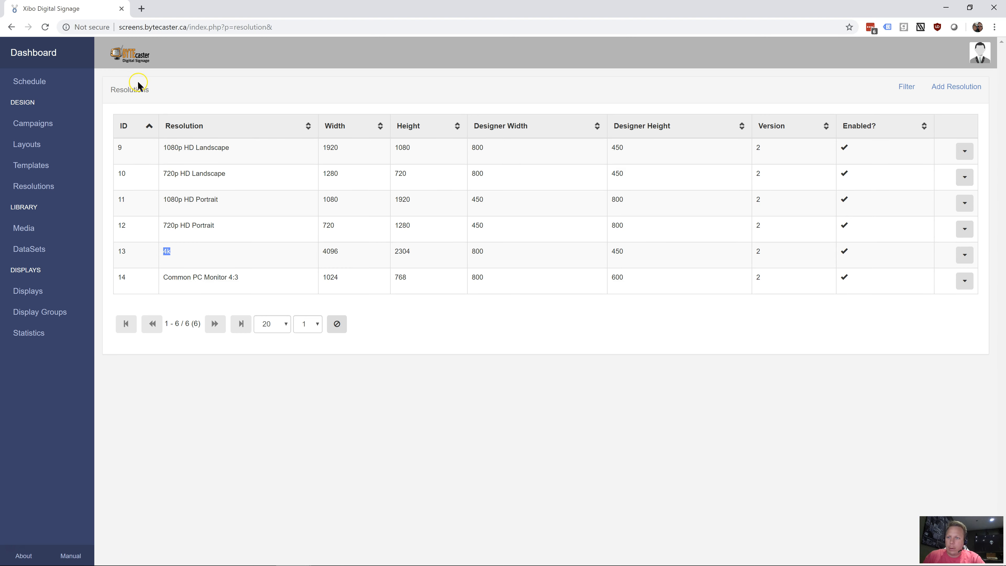
pyautogui.moveTo(164, 147); pyautogui.dragTo(229, 154)
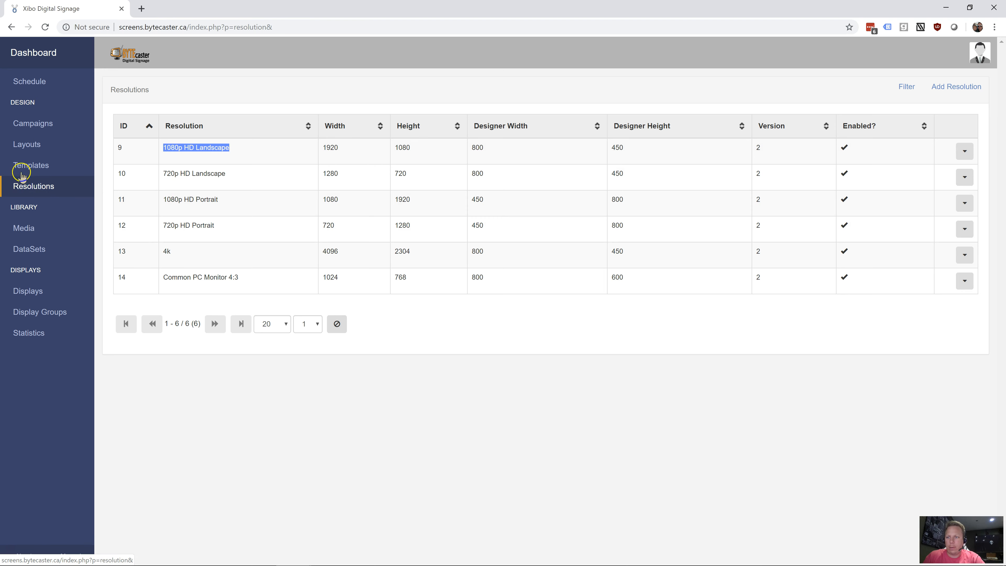
# Go to the Templates page, view the Import Layout form, and close it without importing a file
pyautogui.click(35, 169)
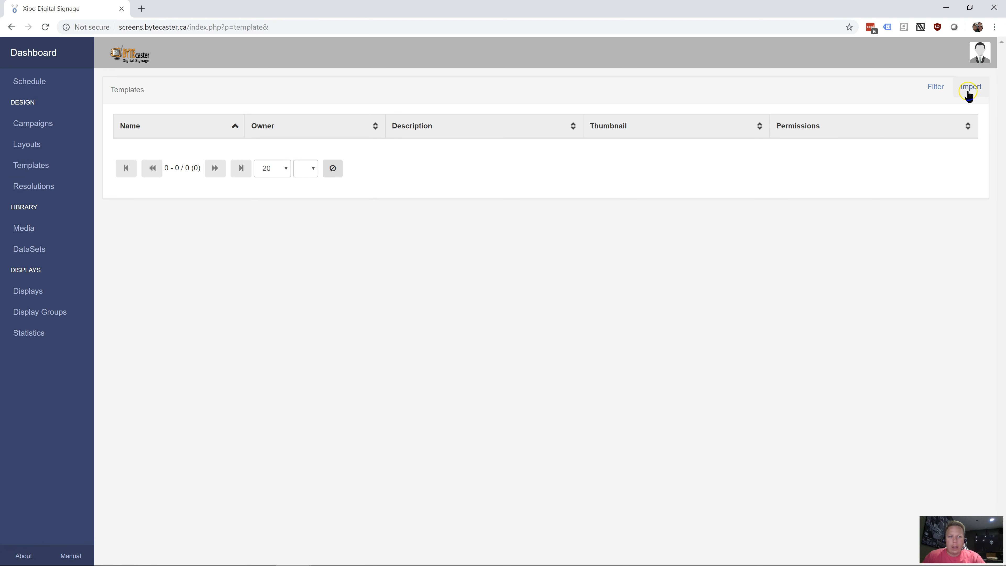
pyautogui.click(969, 90)
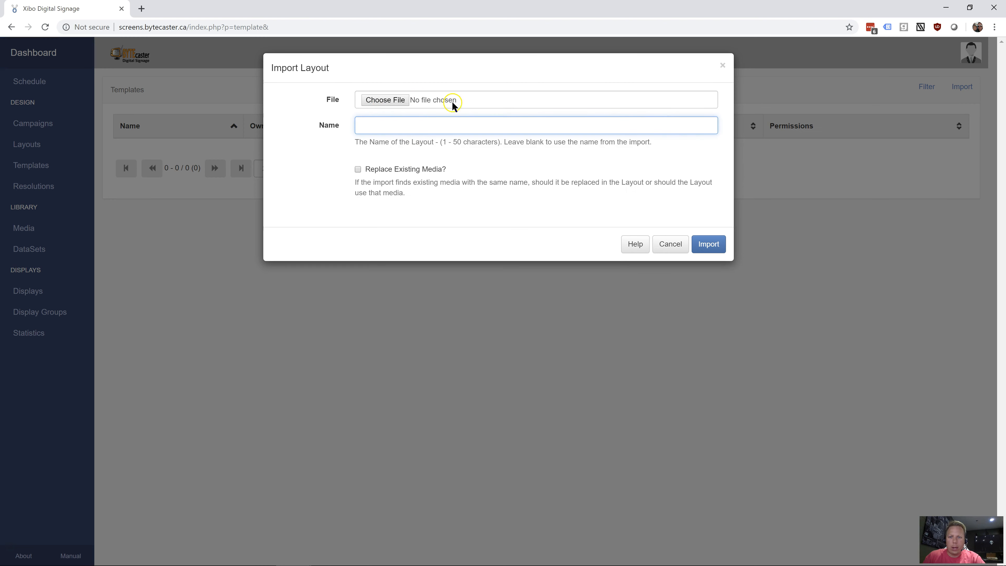
pyautogui.click(671, 245)
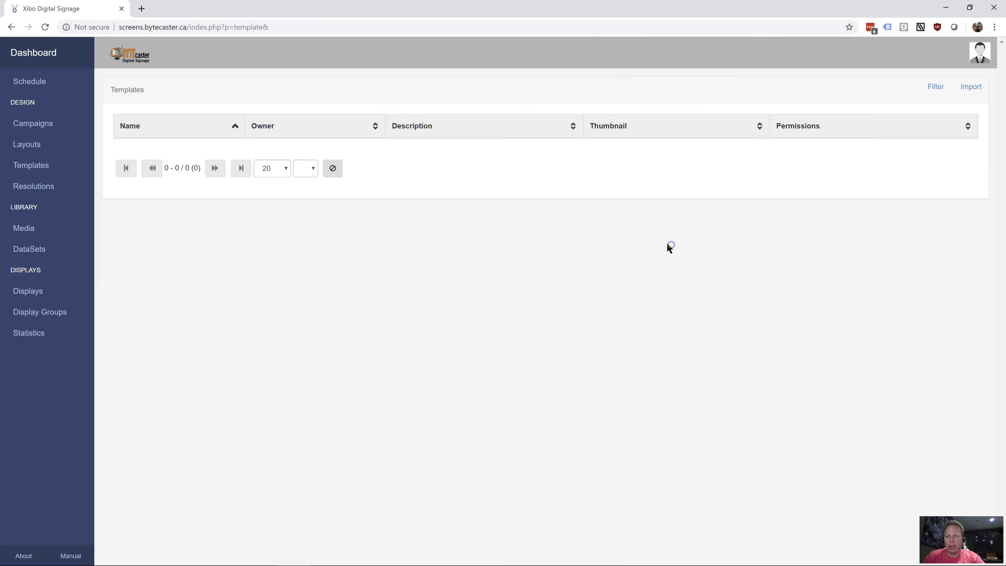
# Start a new layout named Test with the tag test, no template and the 1080p HD Landscape resolution
pyautogui.click(11, 145)
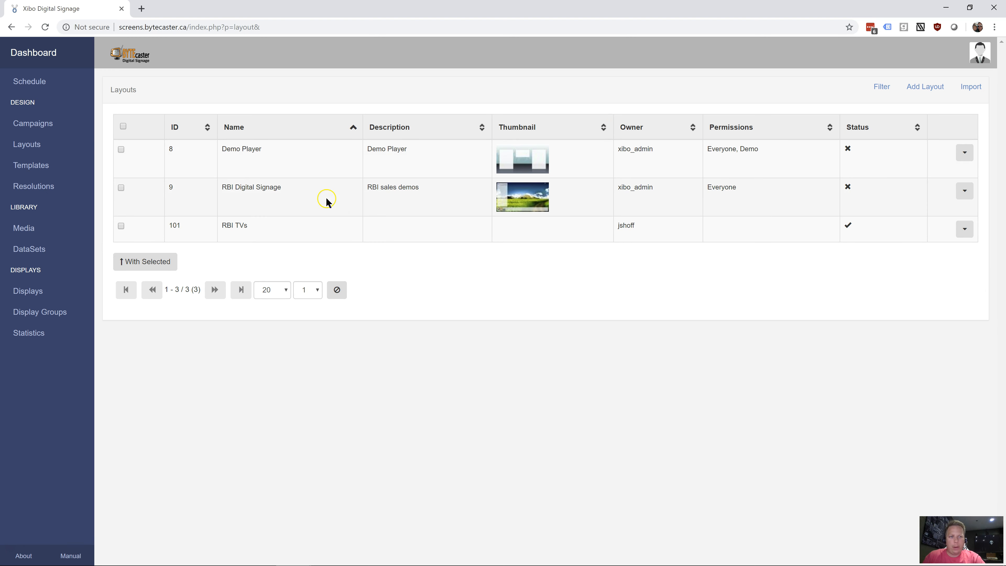
pyautogui.click(936, 90)
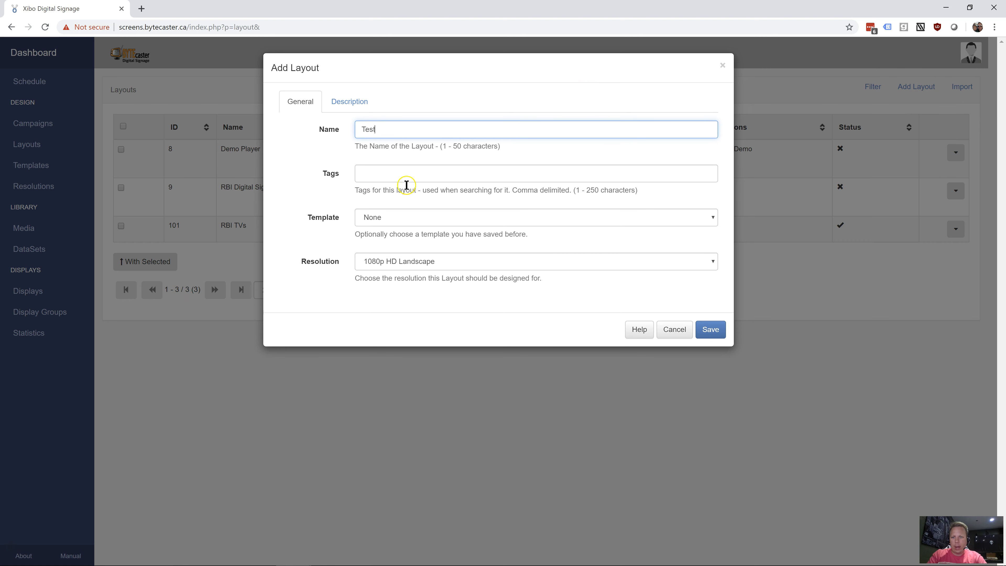
pyautogui.click(396, 171)
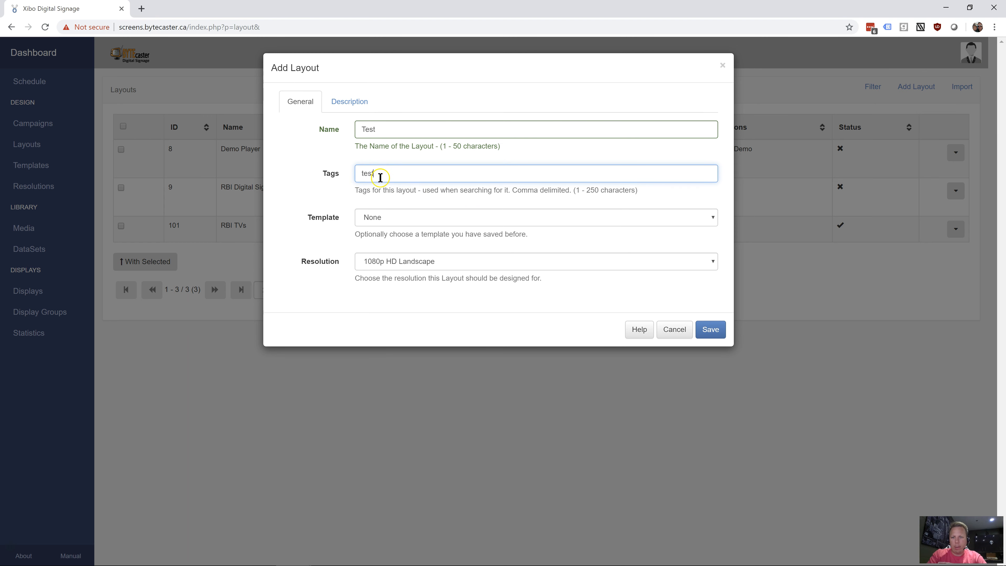
pyautogui.click(421, 218)
pyautogui.click(422, 219)
pyautogui.click(421, 218)
pyautogui.click(422, 218)
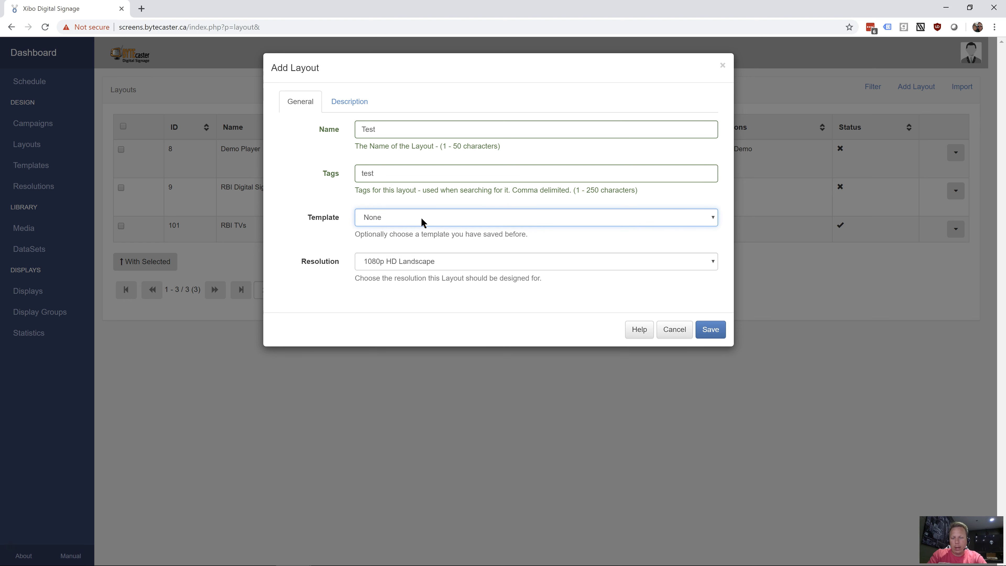
pyautogui.click(416, 265)
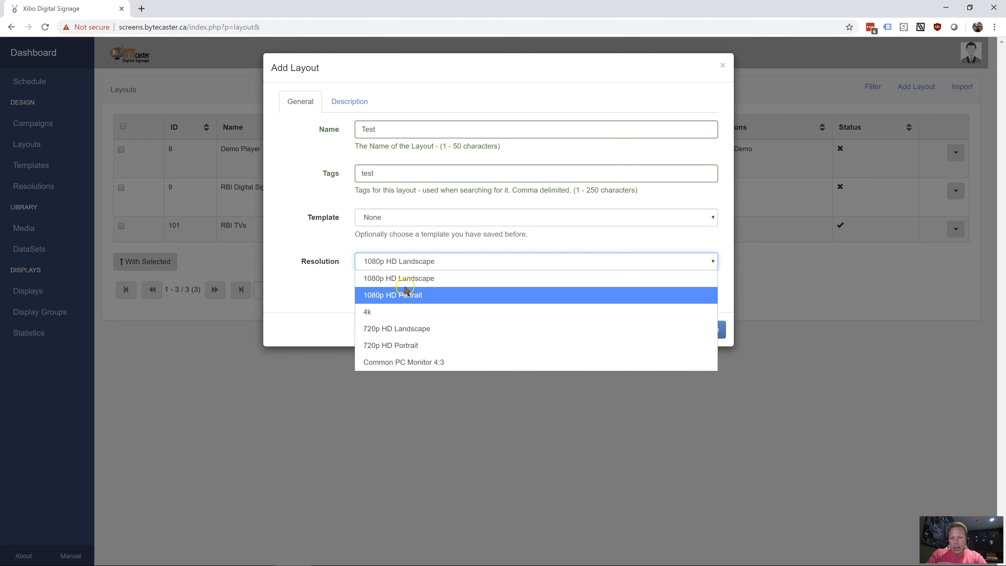
pyautogui.click(425, 279)
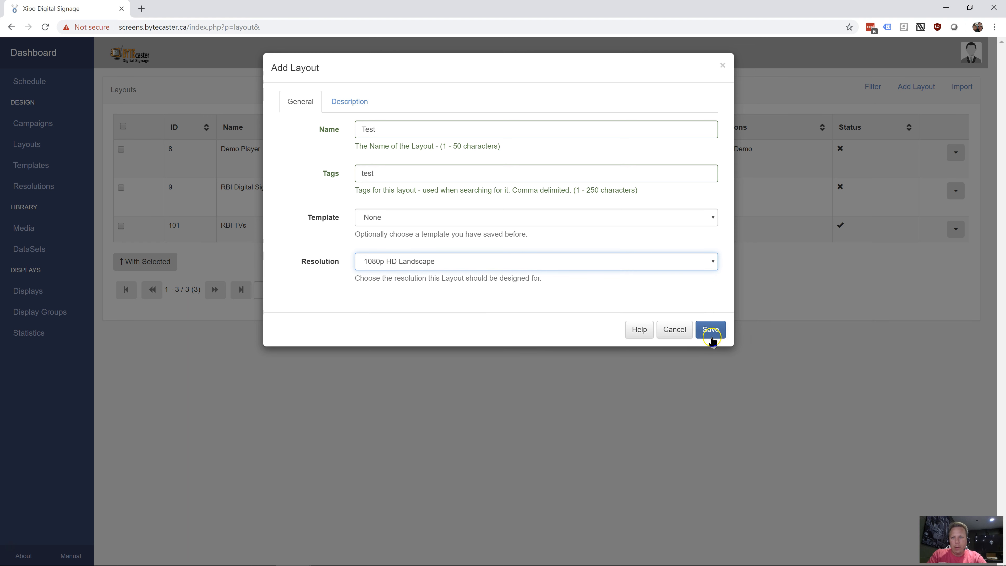
# Give the new layout the description "test layout" and save it
pyautogui.click(352, 103)
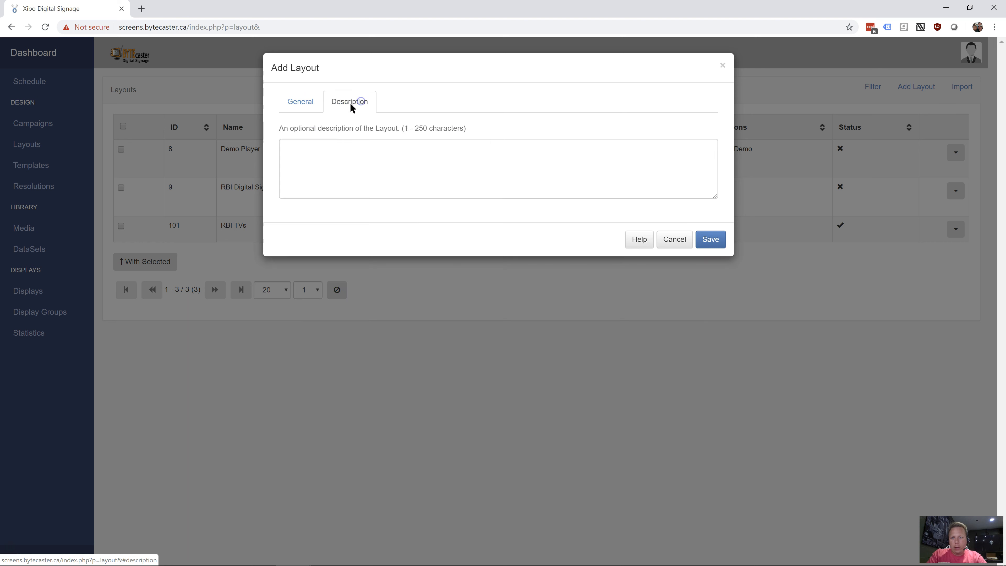
pyautogui.click(357, 162)
pyautogui.write('test ')
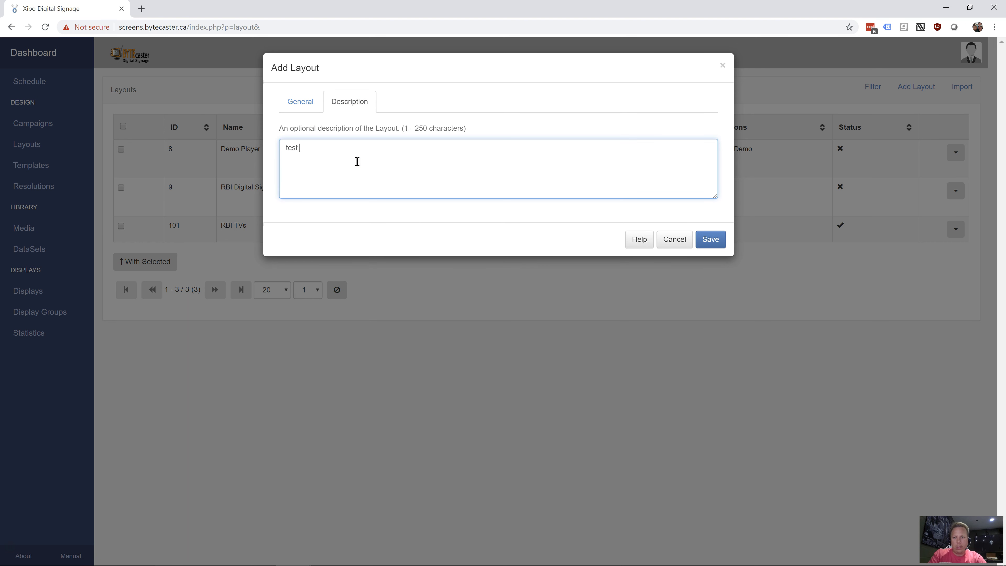
pyautogui.write('layout')
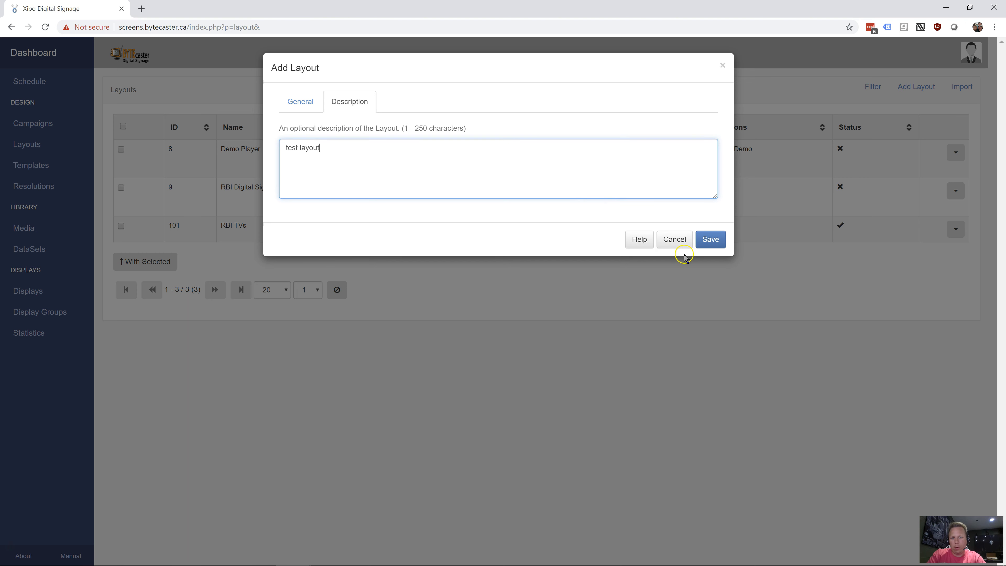
pyautogui.click(711, 239)
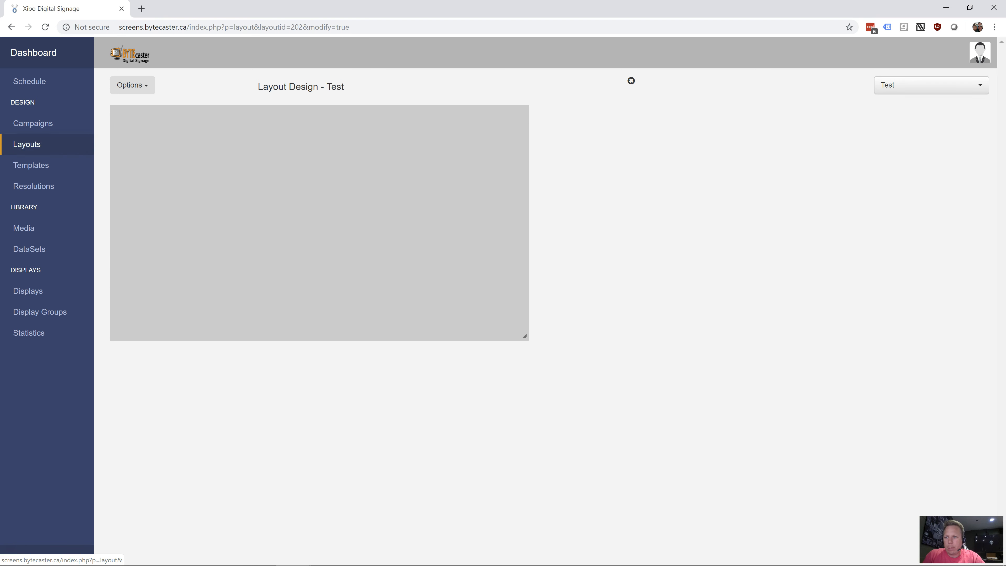
# Return to the Layouts list and open the Test layout for design from its row
pyautogui.click(20, 149)
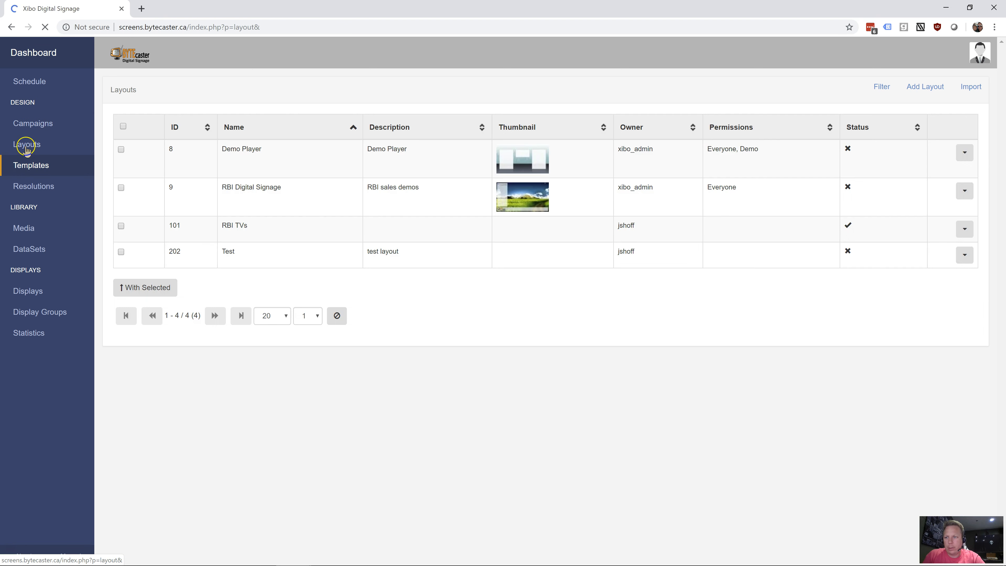
pyautogui.moveTo(164, 254); pyautogui.dragTo(758, 253)
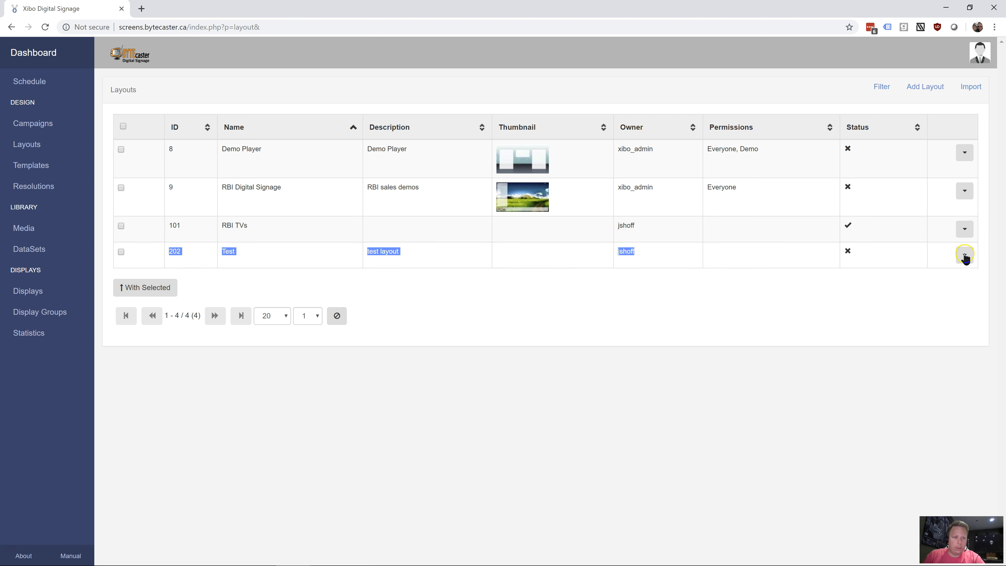
pyautogui.click(332, 258)
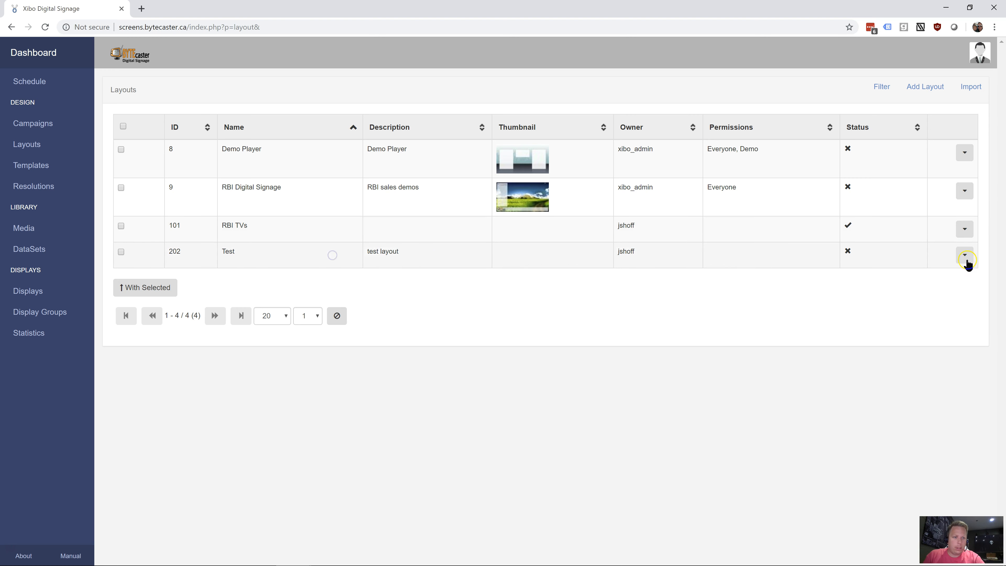
pyautogui.click(965, 257)
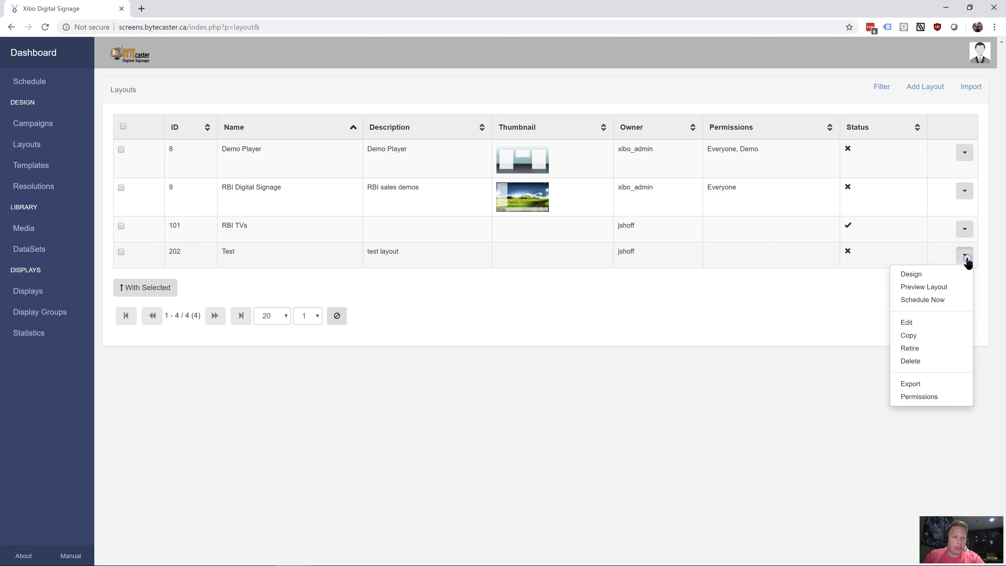
pyautogui.click(935, 279)
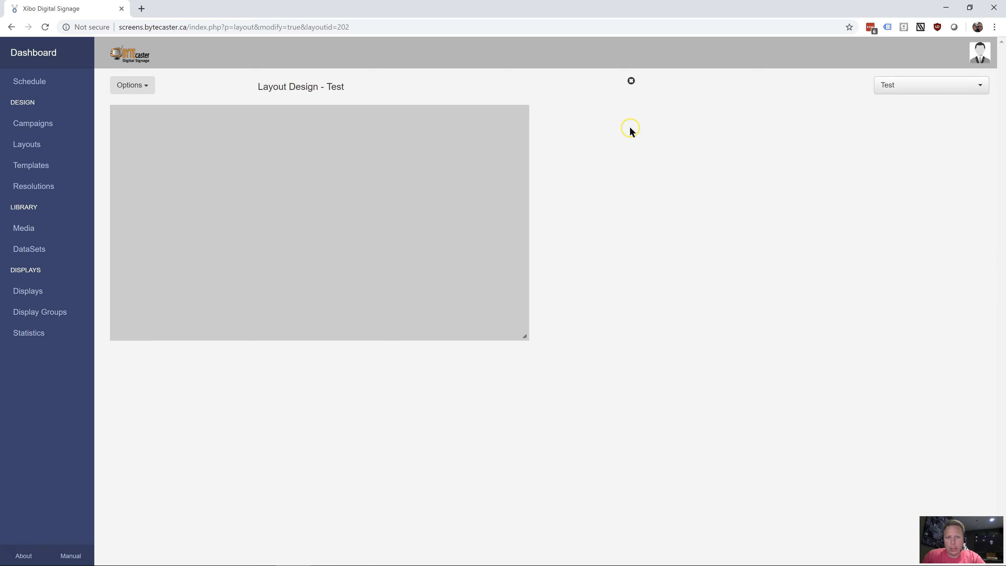
# Look through the layout designer's options and the list of layouts that can be switched to
pyautogui.click(125, 85)
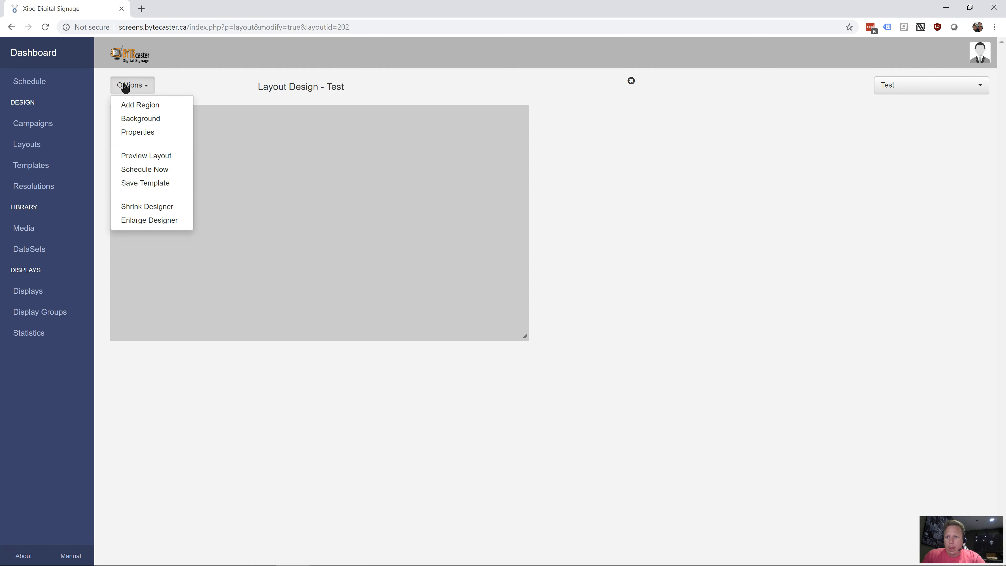
pyautogui.click(820, 227)
pyautogui.click(965, 90)
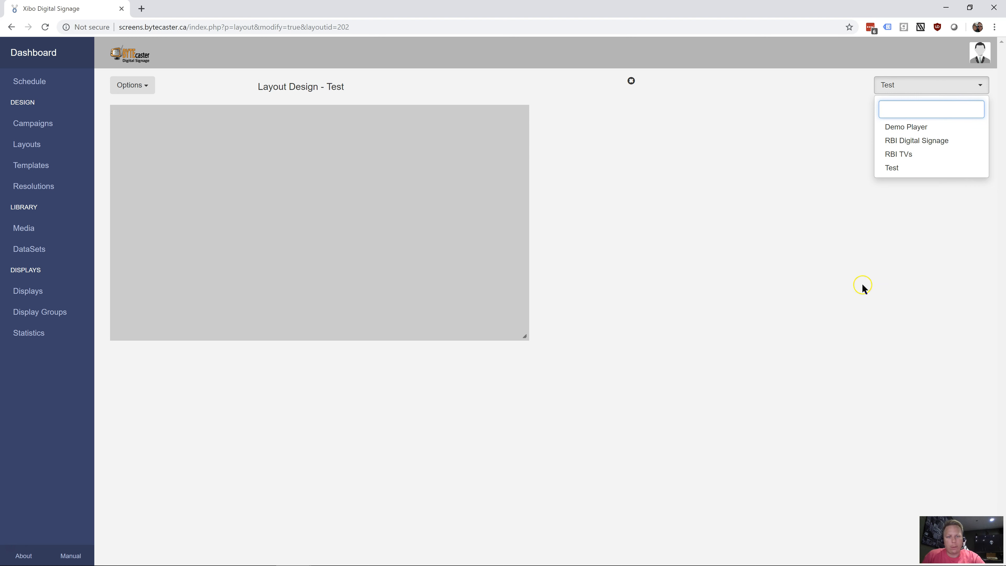
pyautogui.click(744, 301)
# Shrink the full-screen region to a small rectangle in the layout's upper-left corner and save its position
pyautogui.moveTo(240, 171)
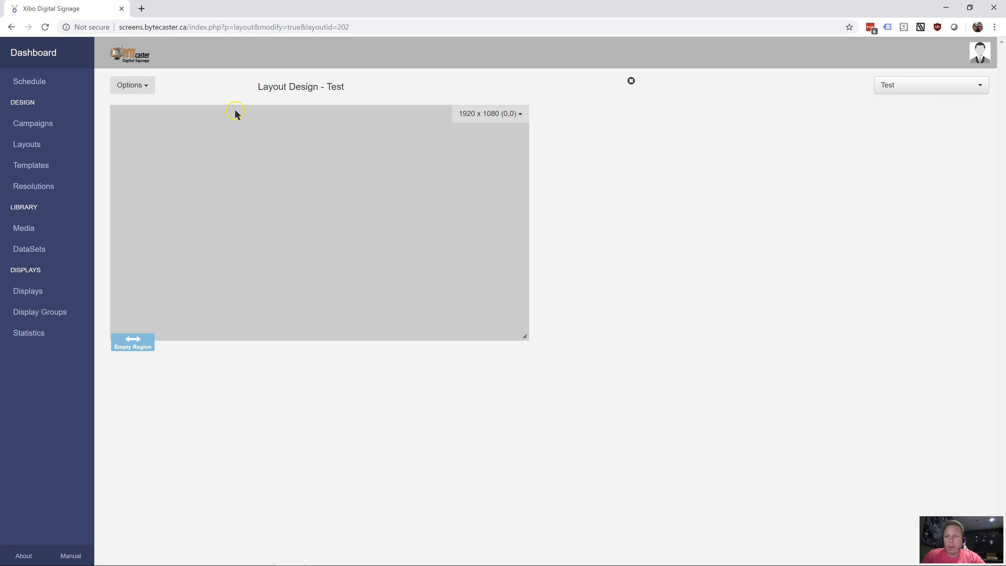
pyautogui.moveTo(526, 337); pyautogui.dragTo(552, 348)
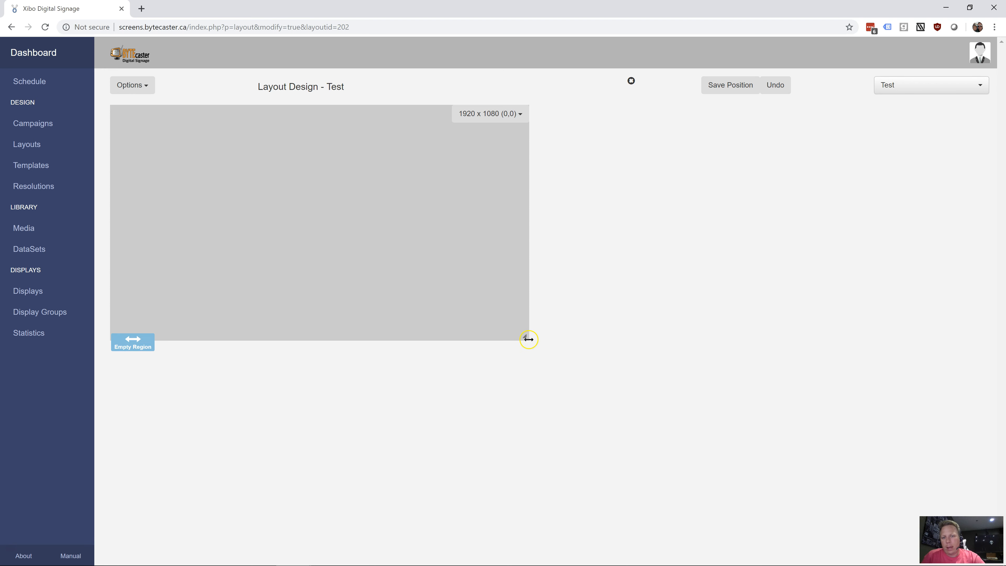
pyautogui.moveTo(523, 337); pyautogui.dragTo(198, 176)
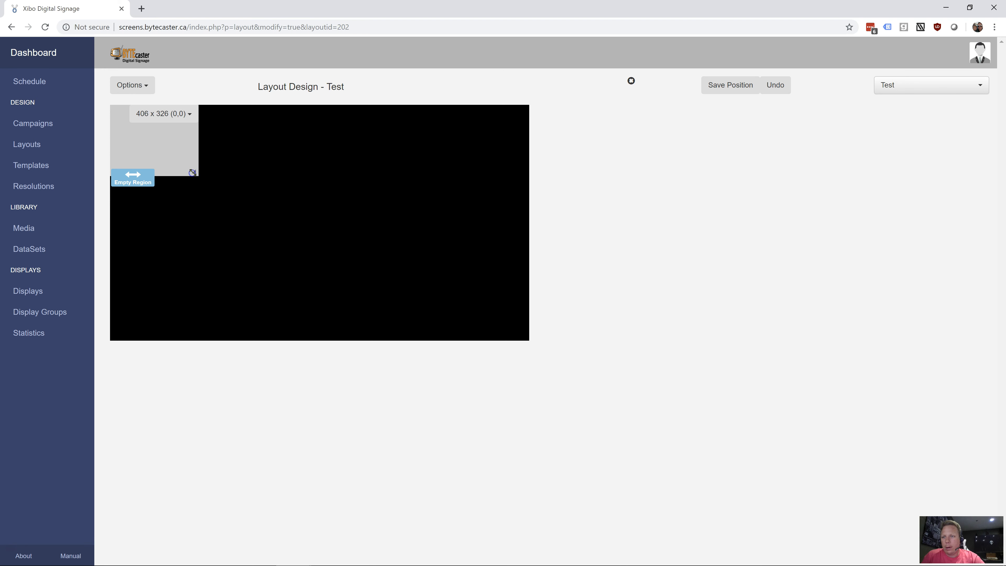
pyautogui.moveTo(202, 140)
pyautogui.moveTo(196, 171); pyautogui.dragTo(216, 180)
pyautogui.click(730, 90)
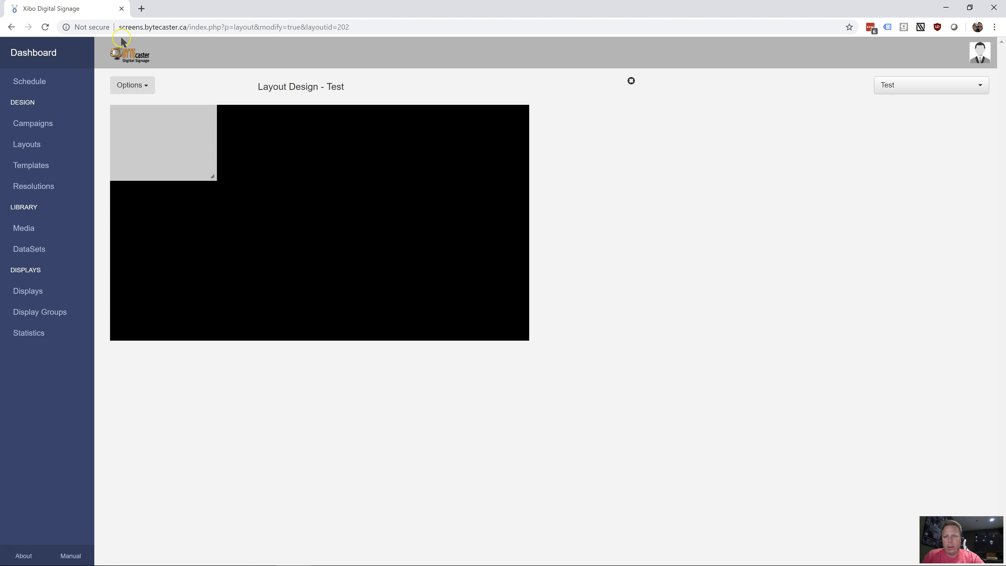
# Add a second region, place it against the layout's upper-right corner at about 1370 x 866, and save its position
pyautogui.click(135, 89)
pyautogui.click(139, 105)
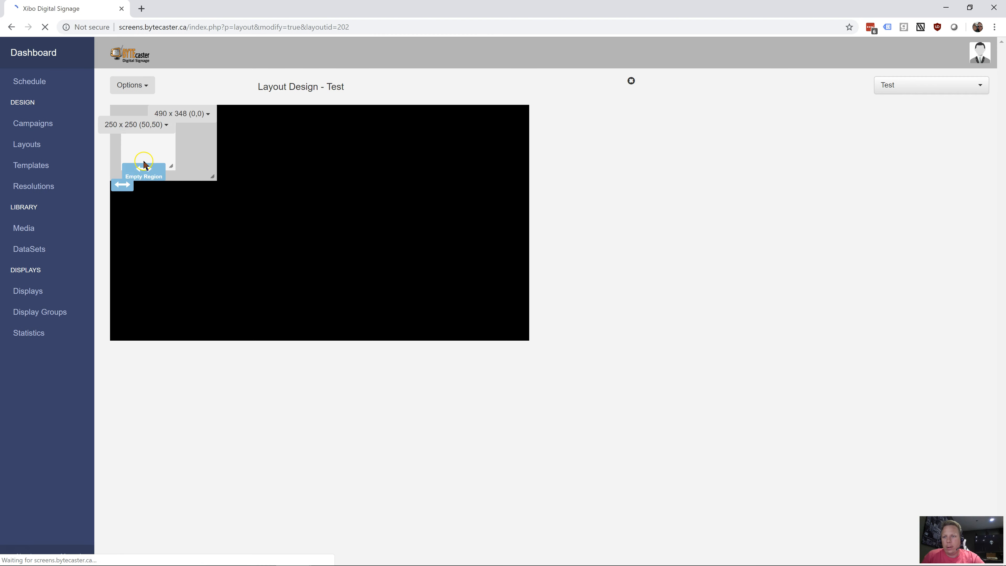
pyautogui.moveTo(144, 166); pyautogui.dragTo(530, 290)
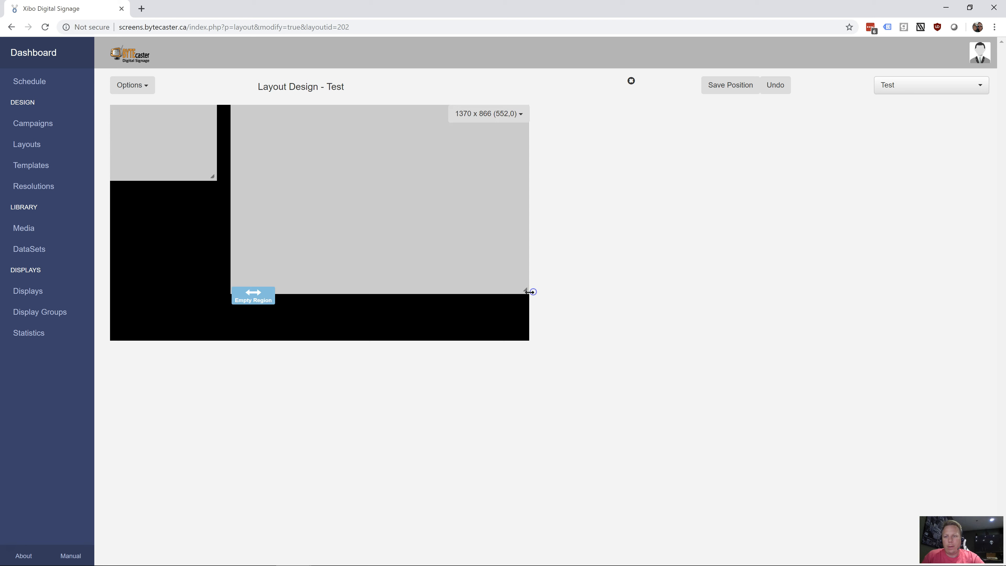
pyautogui.click(731, 88)
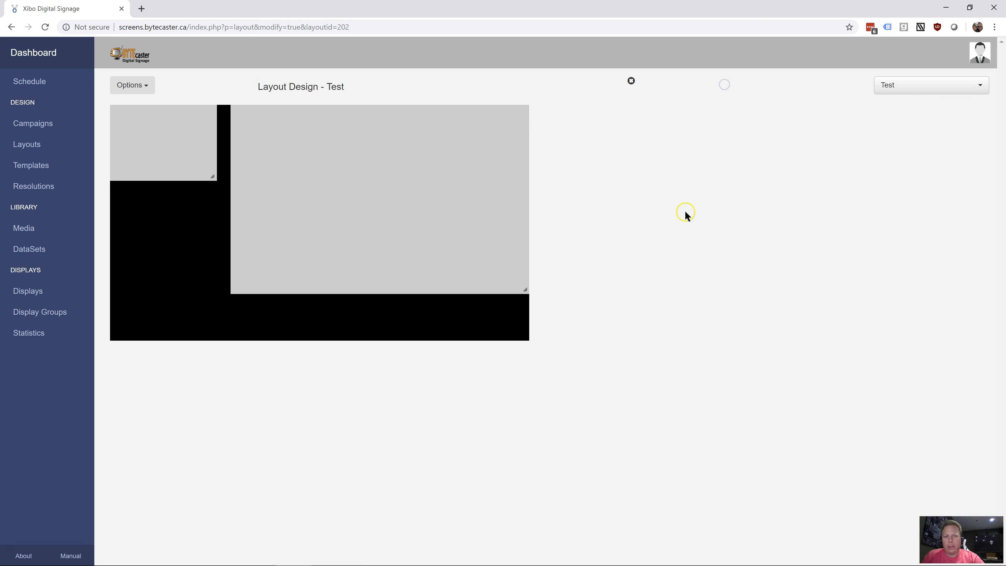
# Add a third region, fit it directly beneath the small upper-left region at about (0,372), narrow it to match, and save its position
pyautogui.click(144, 86)
pyautogui.click(139, 106)
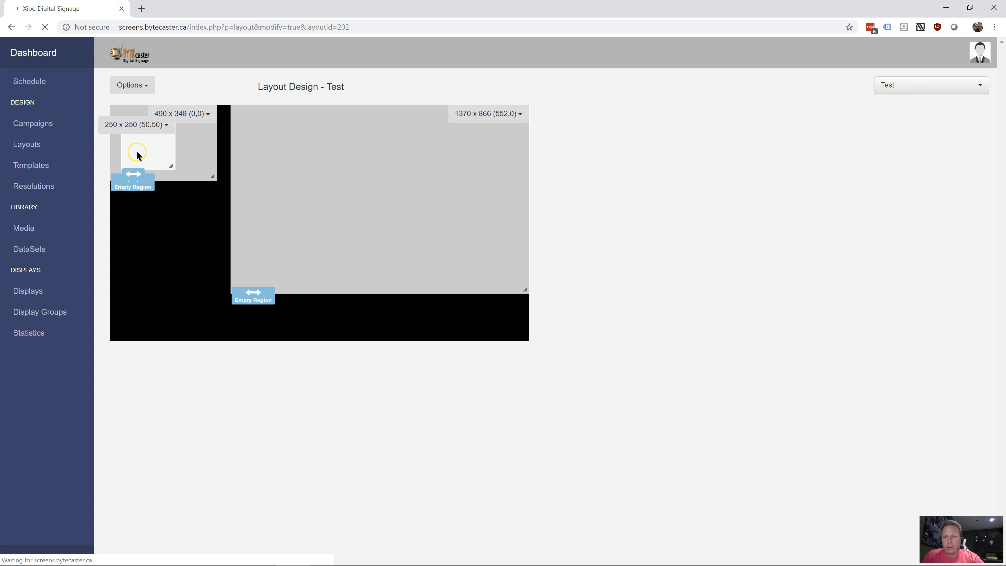
pyautogui.moveTo(153, 158); pyautogui.dragTo(214, 290)
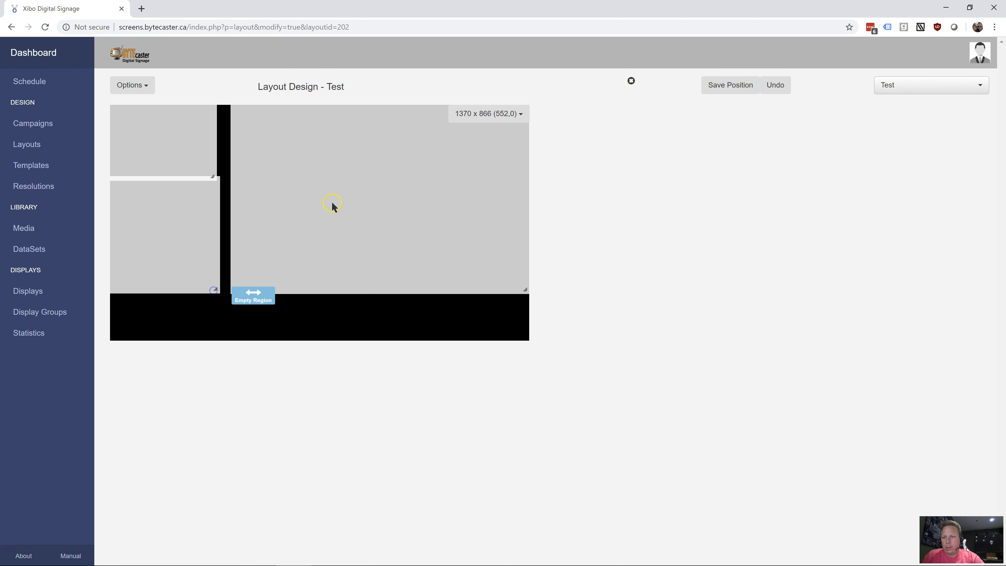
pyautogui.moveTo(167, 211); pyautogui.dragTo(159, 223)
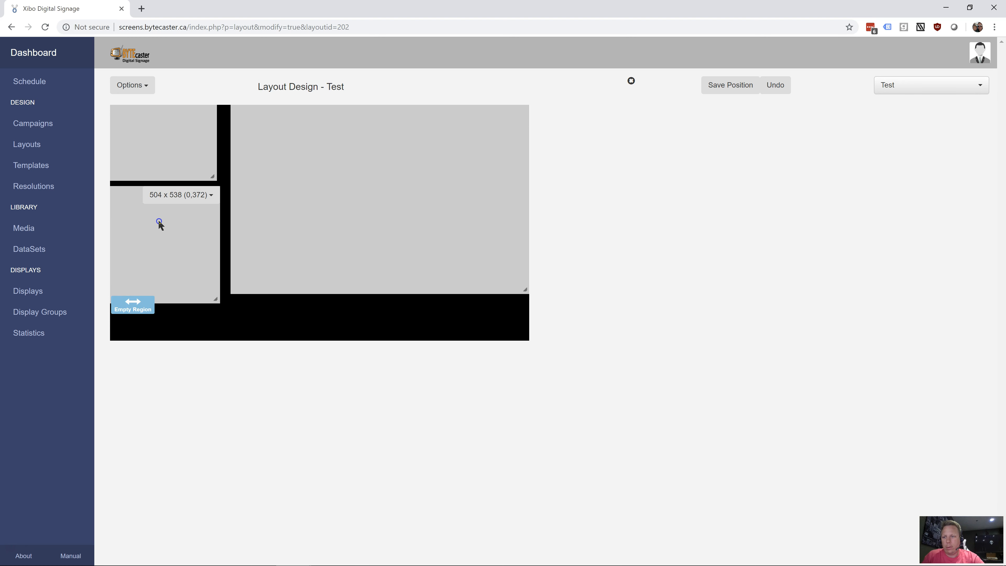
pyautogui.moveTo(216, 299); pyautogui.dragTo(213, 290)
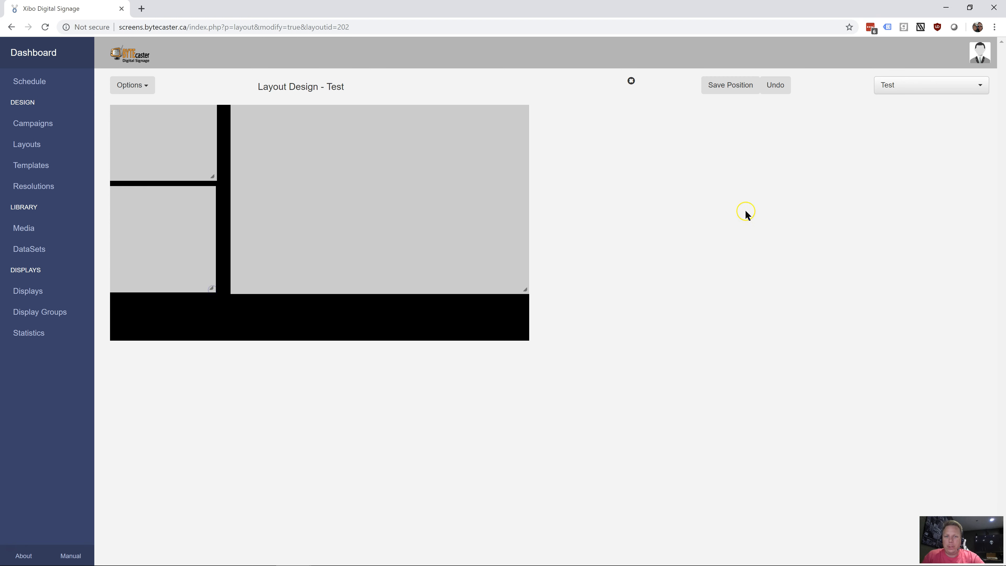
pyautogui.click(728, 91)
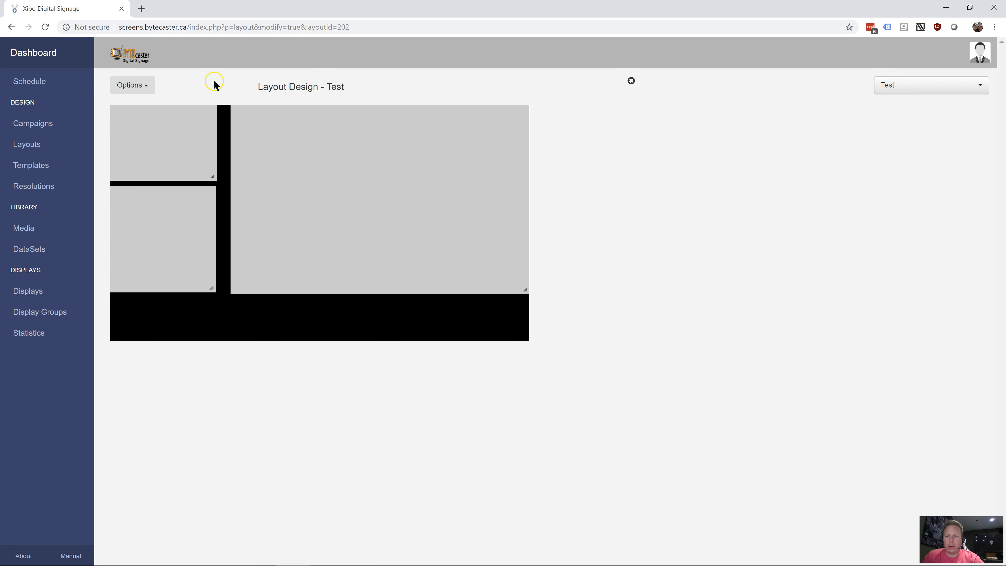
# Add a fourth region as a full-width strip of about 1920 x 161 along the layout's lower edge and save its position
pyautogui.click(141, 88)
pyautogui.click(162, 105)
pyautogui.moveTo(162, 158); pyautogui.dragTo(622, 317)
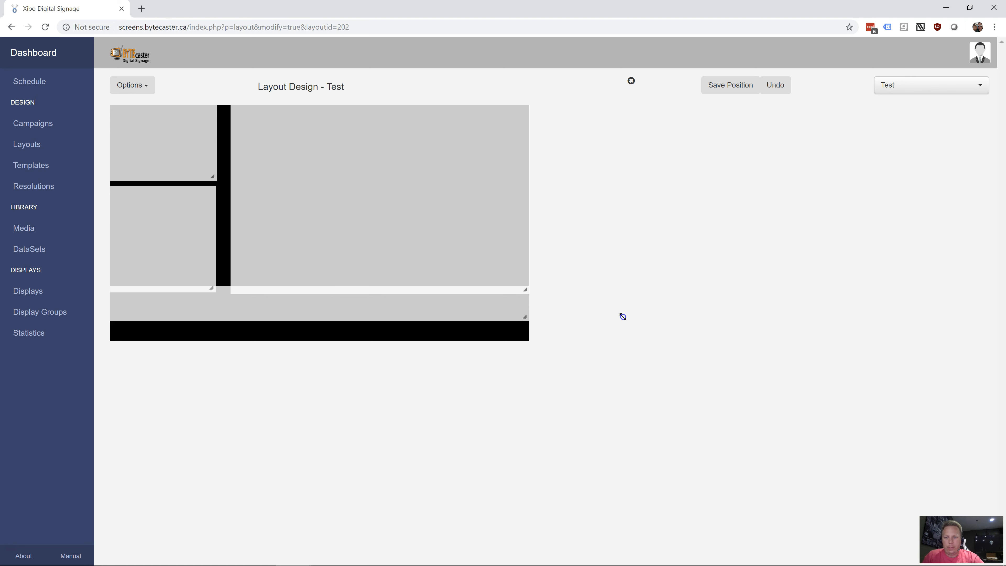
pyautogui.moveTo(371, 307); pyautogui.dragTo(372, 325)
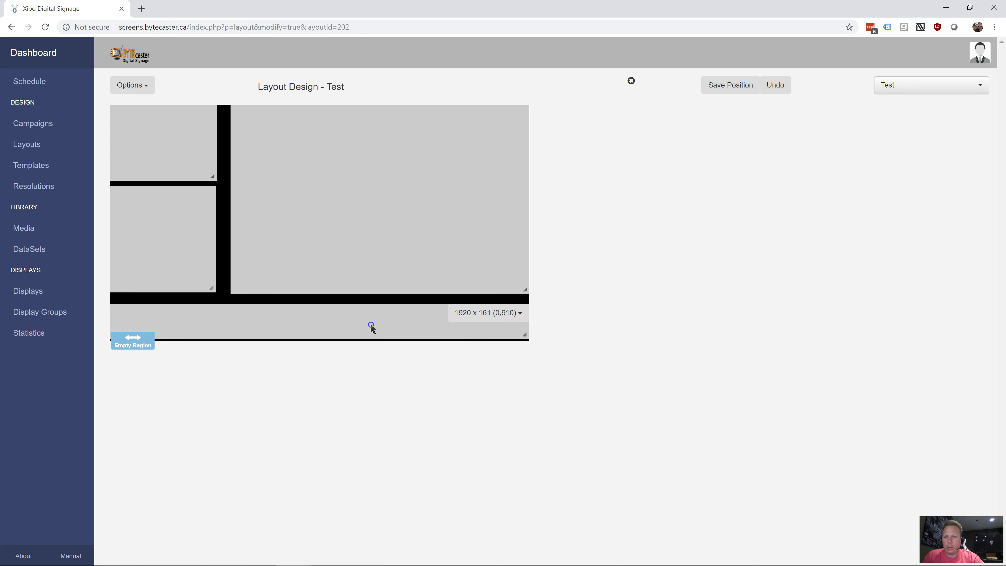
pyautogui.click(727, 85)
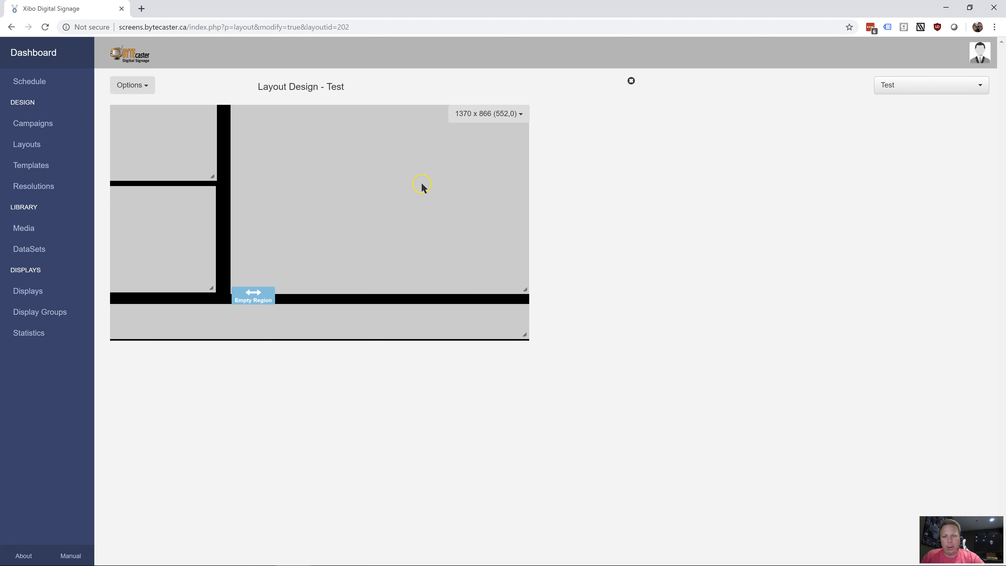
# Open the large region's timeline and look through the media types that can be added, from Library to Webpage
pyautogui.doubleClick(392, 191)
pyautogui.click(180, 360)
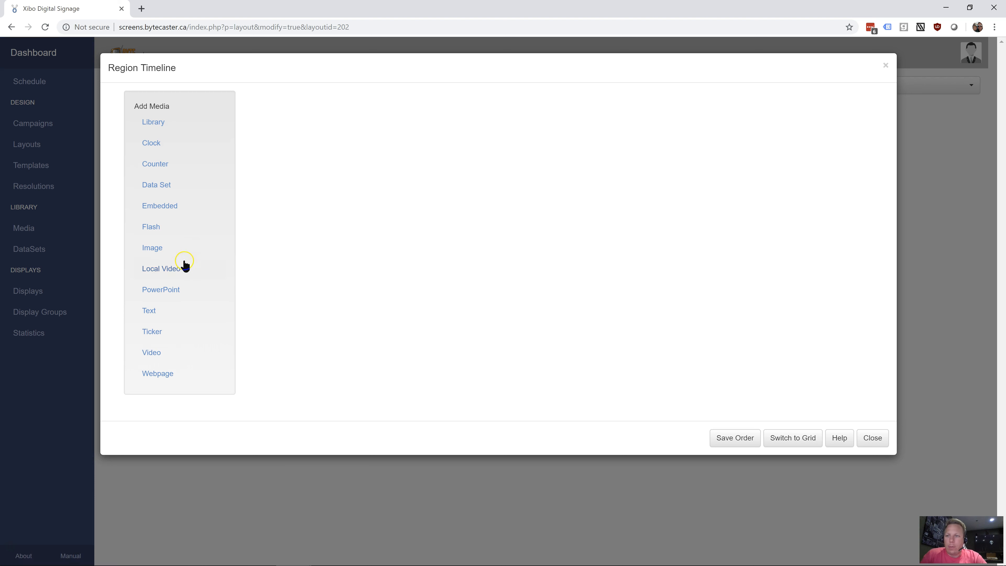
pyautogui.click(170, 116)
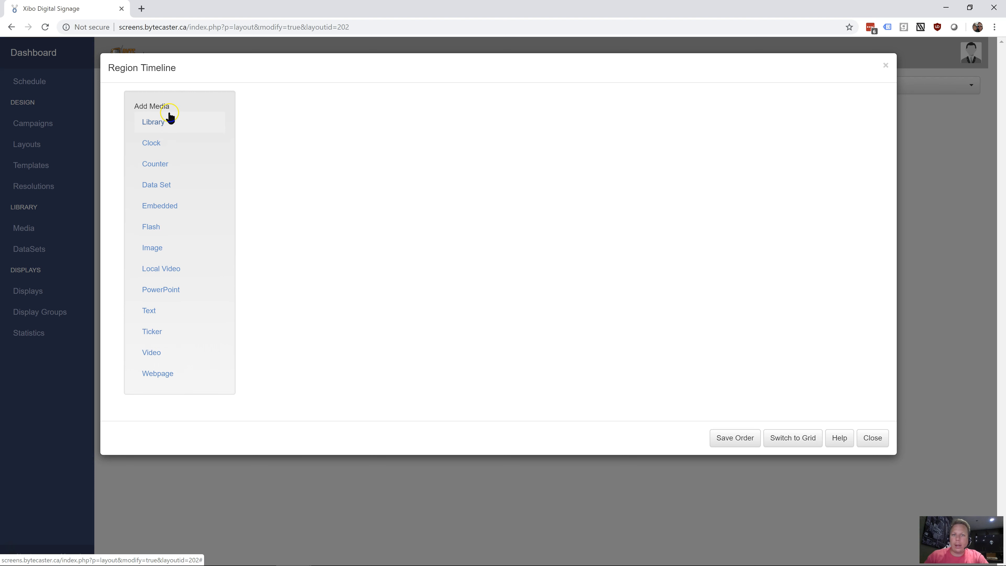
pyautogui.click(155, 124)
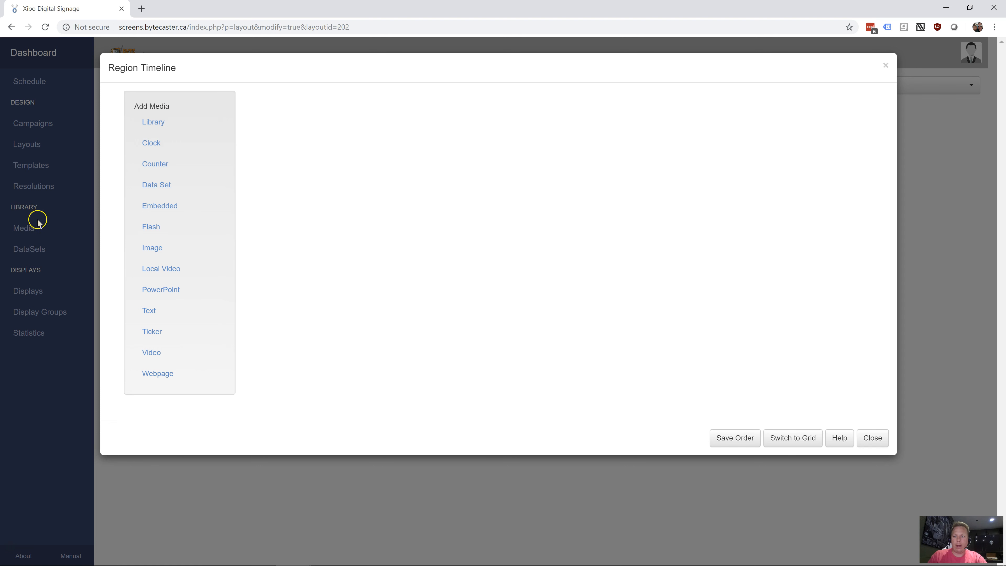
pyautogui.click(159, 162)
pyautogui.click(164, 185)
pyautogui.click(178, 215)
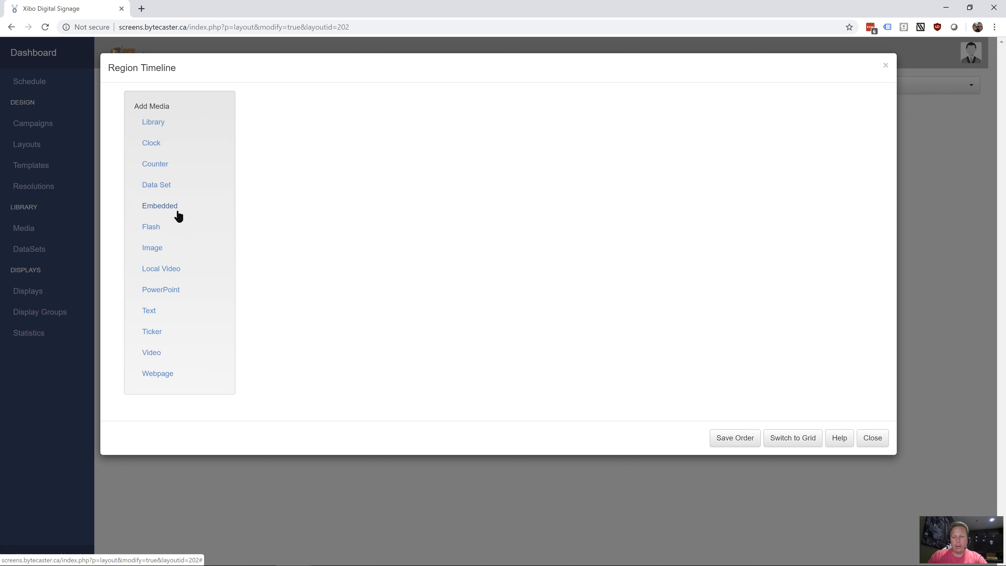
pyautogui.click(157, 218)
pyautogui.click(154, 199)
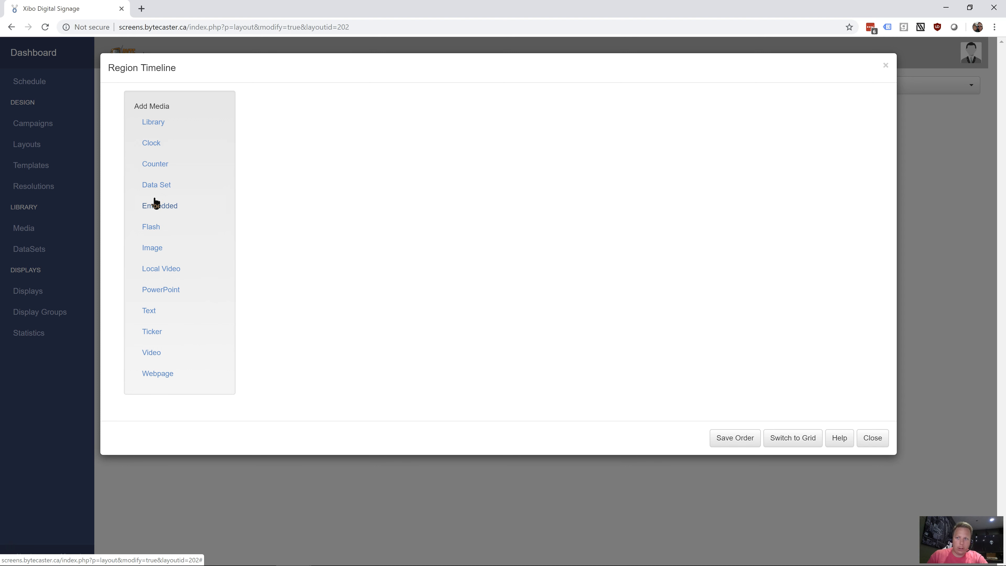
pyautogui.click(172, 210)
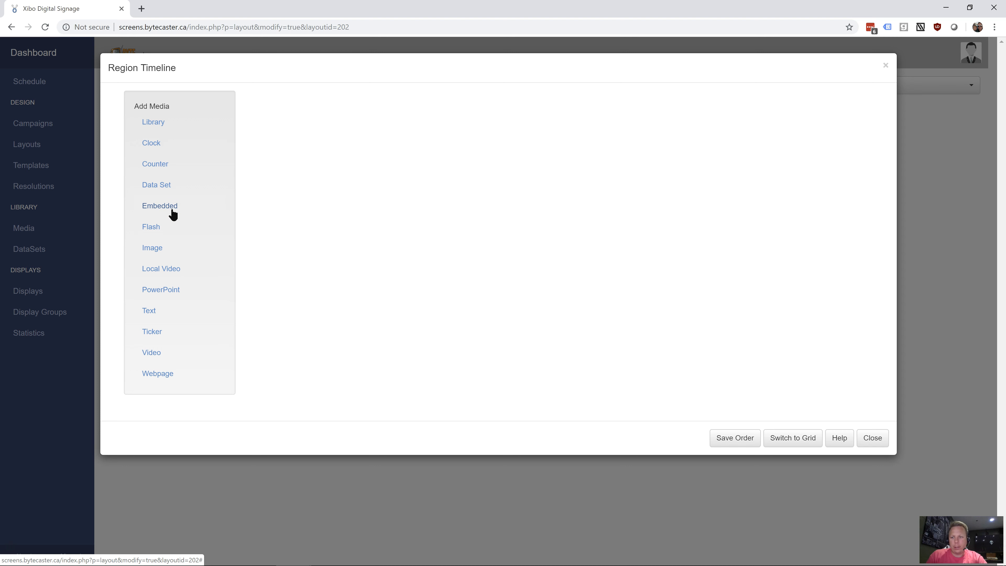
pyautogui.click(162, 226)
pyautogui.click(155, 251)
pyautogui.click(175, 292)
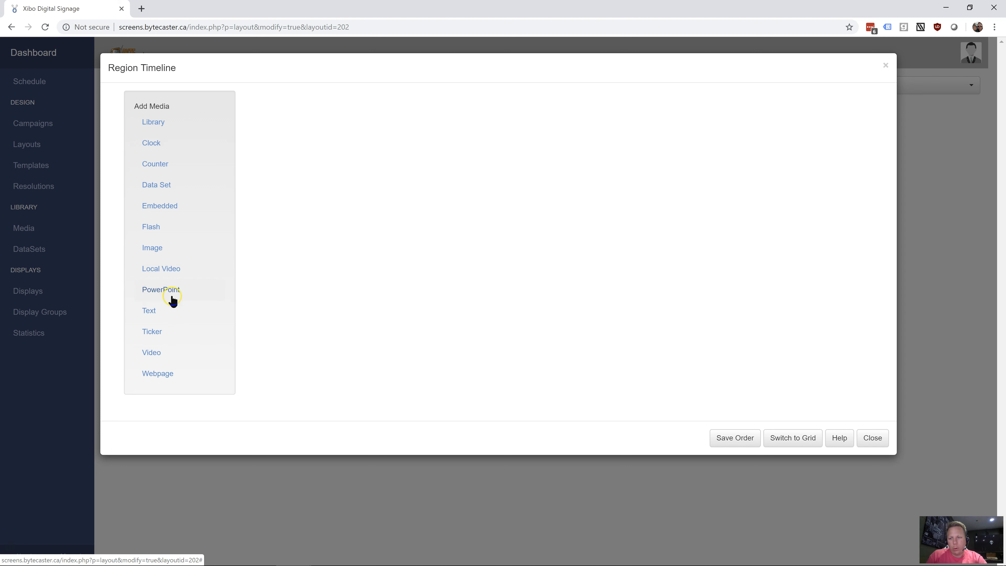
pyautogui.click(155, 311)
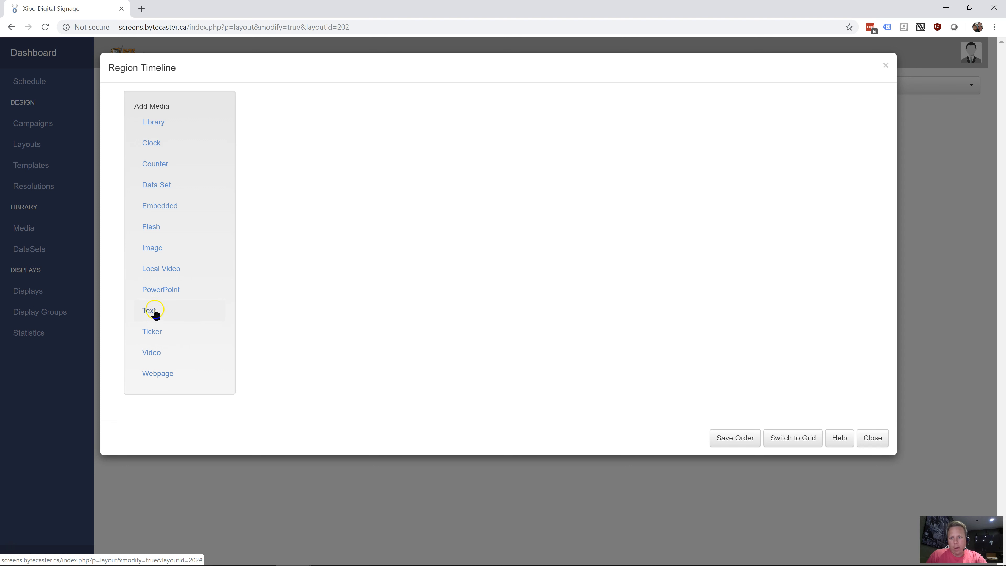
pyautogui.click(157, 337)
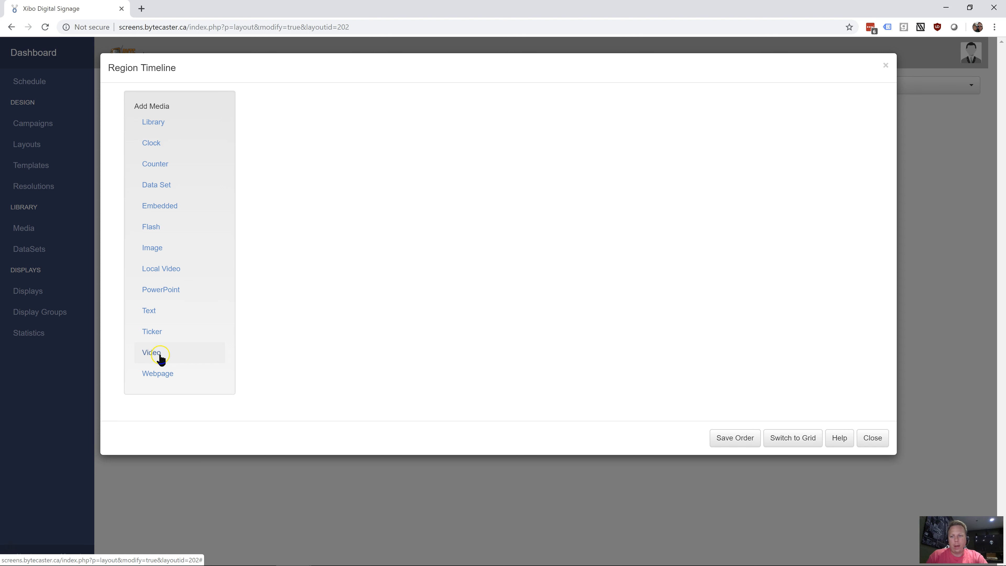
pyautogui.click(180, 383)
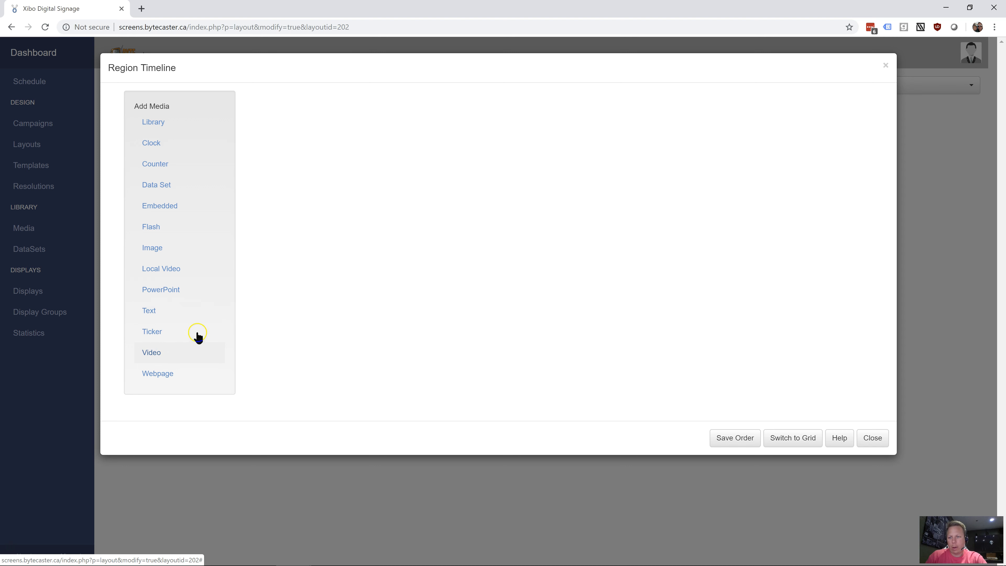
pyautogui.click(184, 340)
# Start adding an image to the large region and choose the drumheller file from the Pictures folder
pyautogui.click(158, 248)
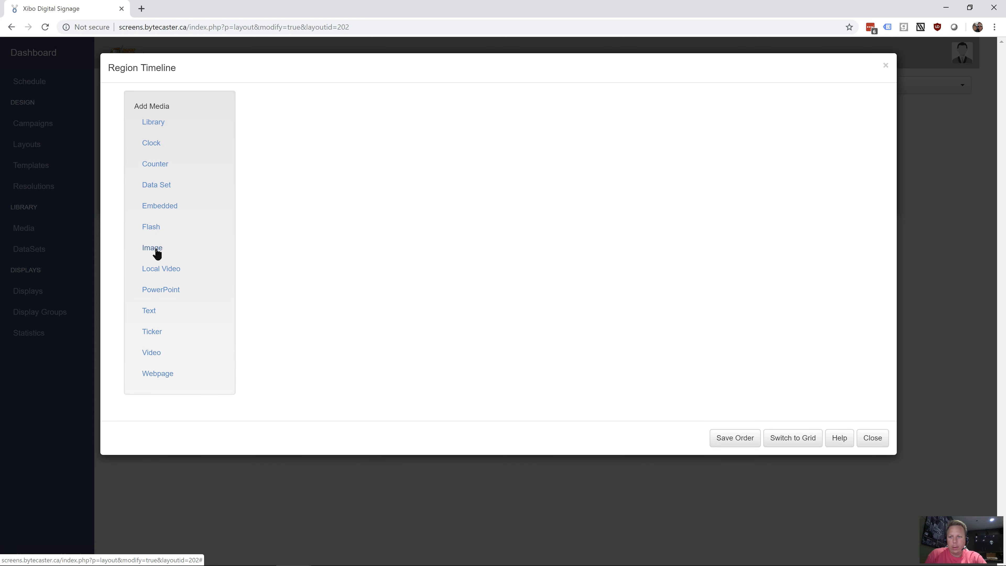
pyautogui.click(157, 250)
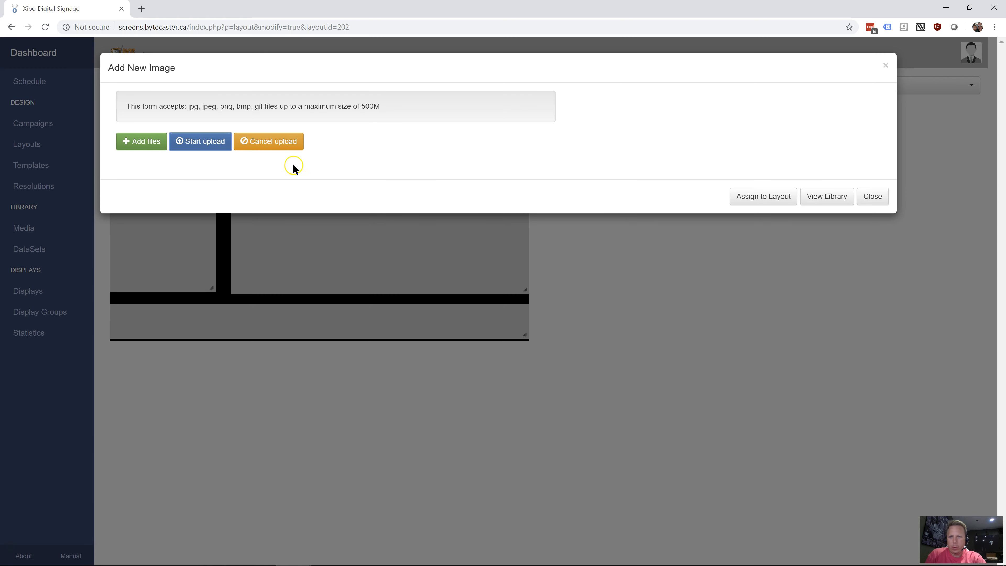
pyautogui.click(146, 142)
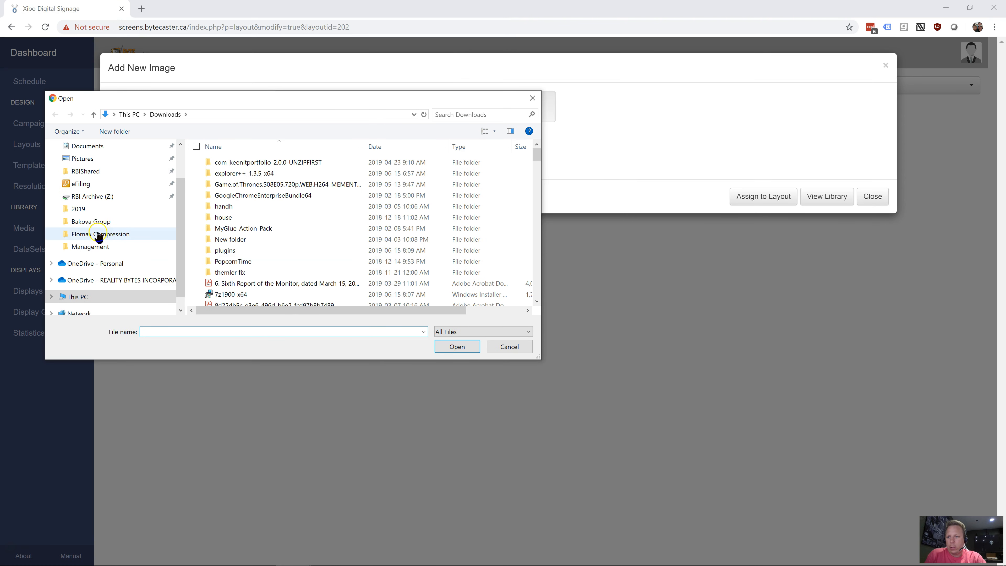
pyautogui.click(83, 147)
pyautogui.click(82, 159)
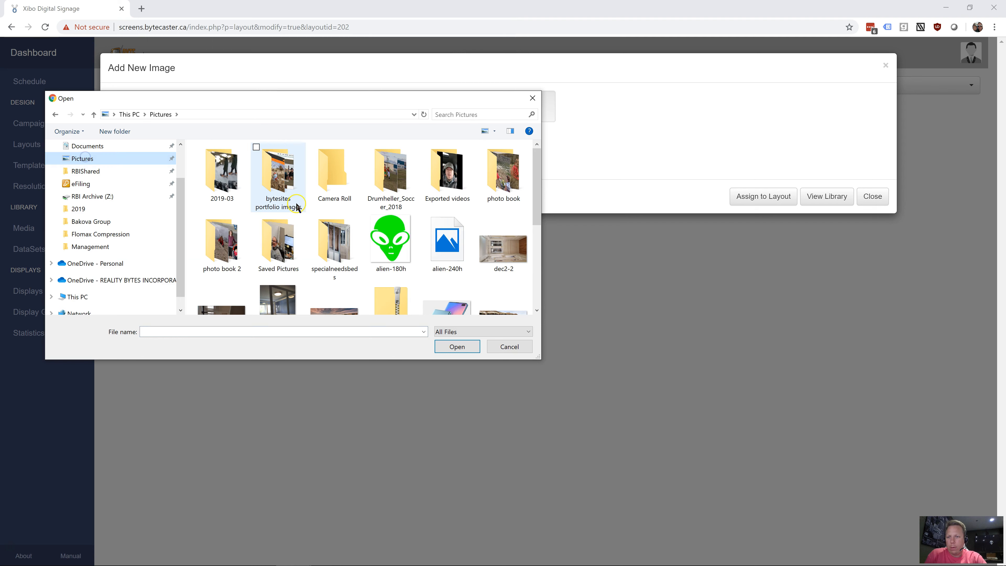
pyautogui.scroll(-1, 391, 238)
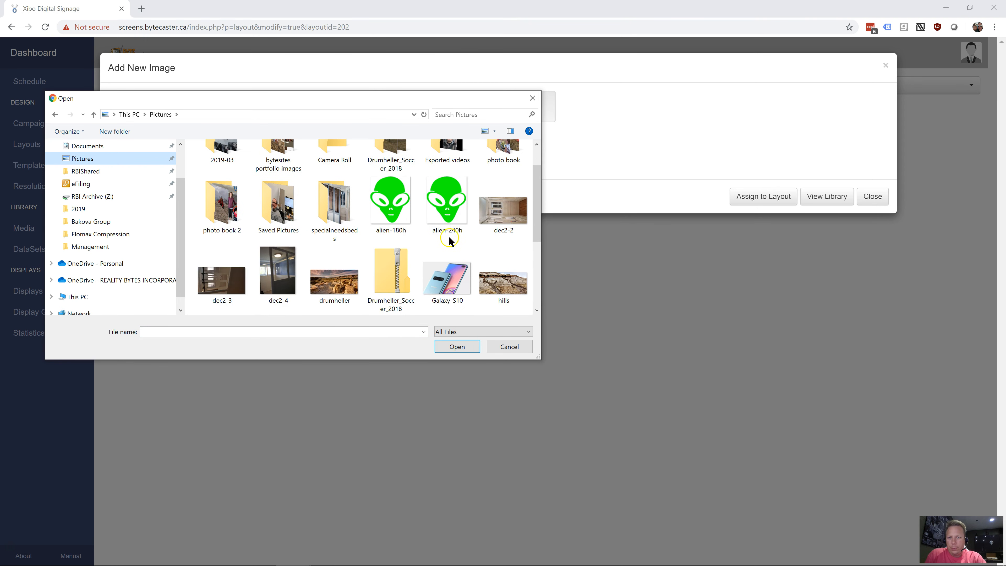
pyautogui.scroll(-1, 515, 214)
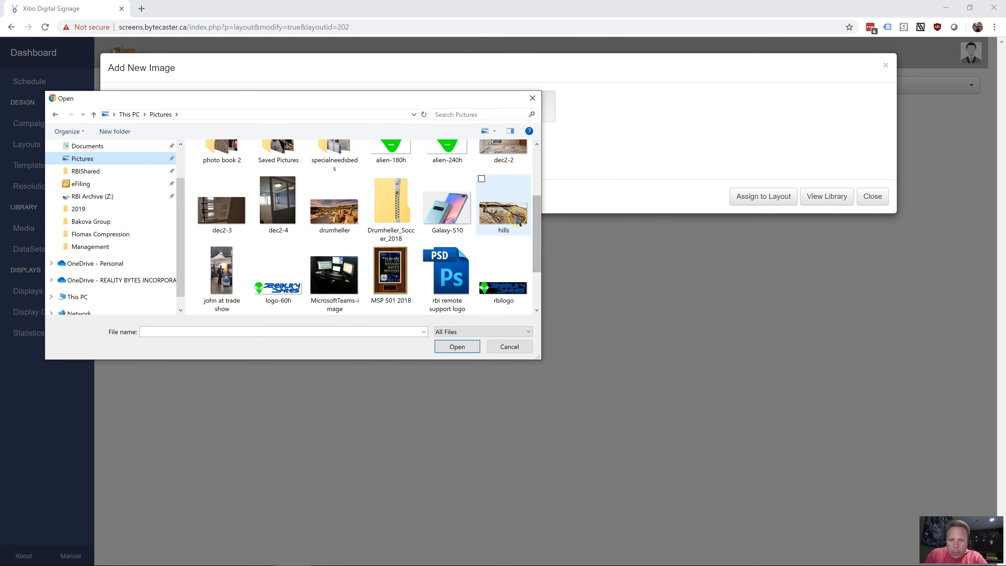
pyautogui.doubleClick(350, 219)
# Name the drumheller image "hills", set its duration to 69, and upload it
pyautogui.click(250, 174)
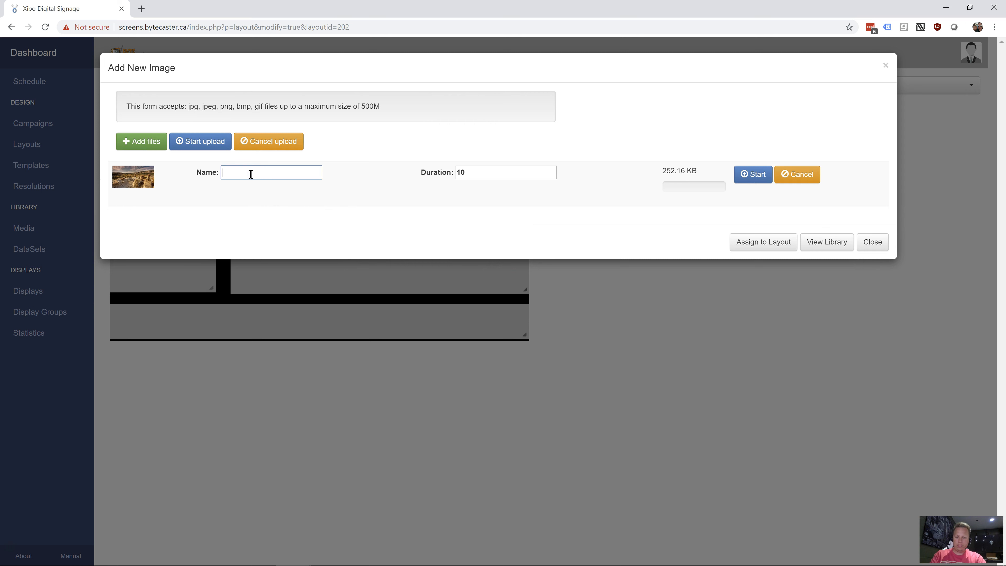
pyautogui.press('Tab')
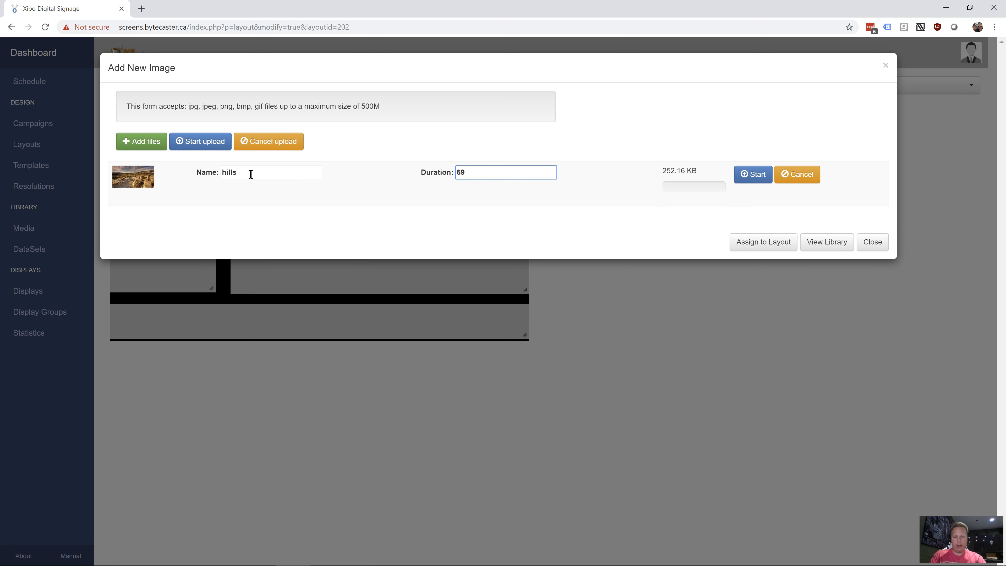
pyautogui.click(756, 176)
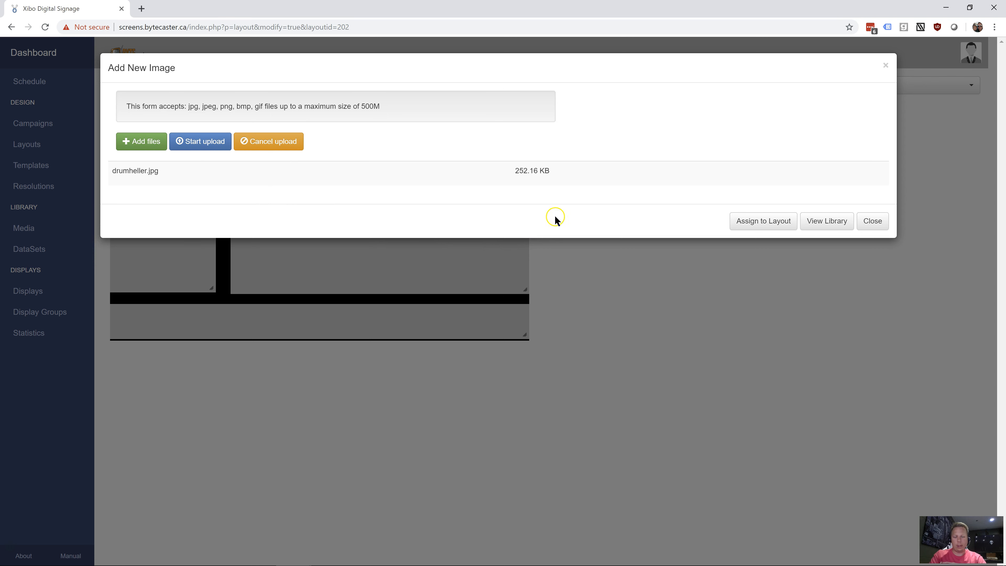
# Add the hills and MicrosoftTeams-image files from the Pictures folder to the upload list
pyautogui.click(138, 141)
pyautogui.scroll(-3, 456, 179)
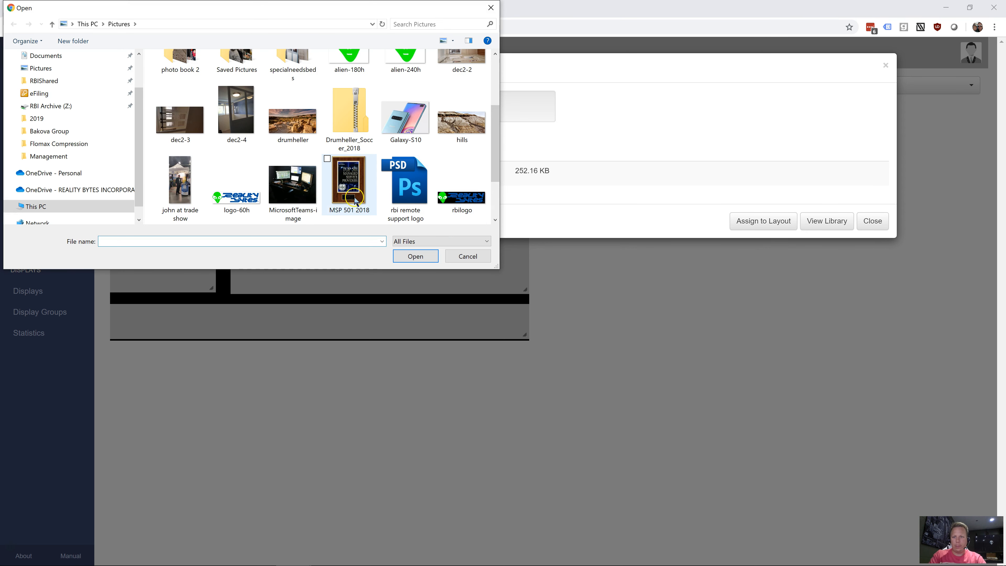
pyautogui.click(295, 190)
pyautogui.scroll(1, 416, 131)
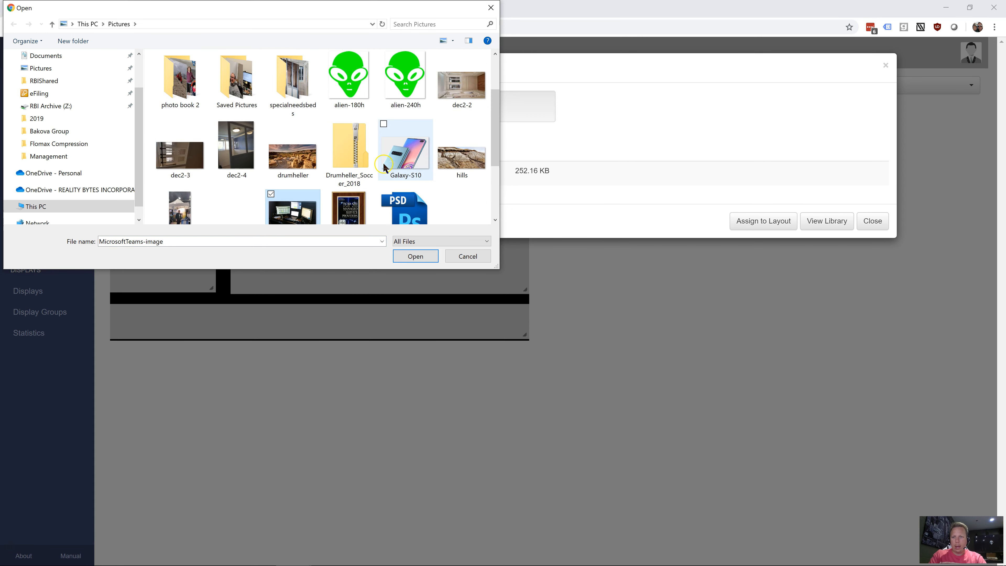
pyautogui.keyDown('ctrl'); pyautogui.click(476, 158); pyautogui.keyUp('ctrl')
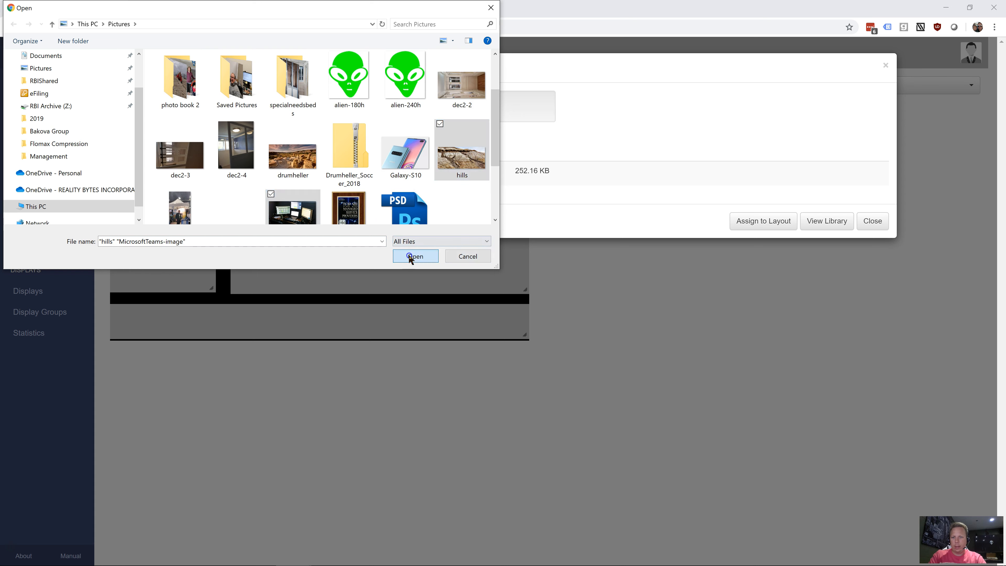
pyautogui.click(412, 255)
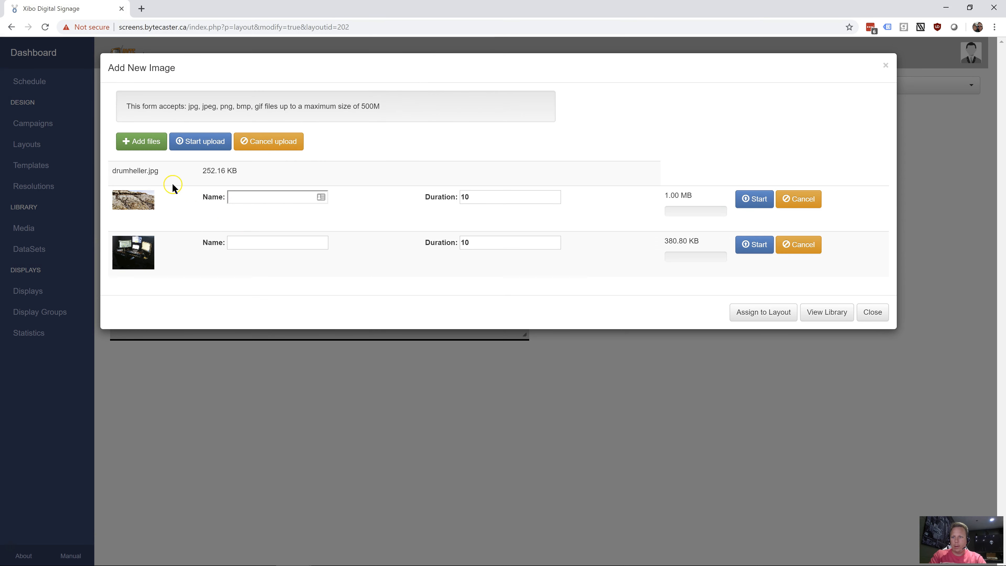
# Name the queued hills image "hills 2" and set its duration to 30
pyautogui.click(259, 195)
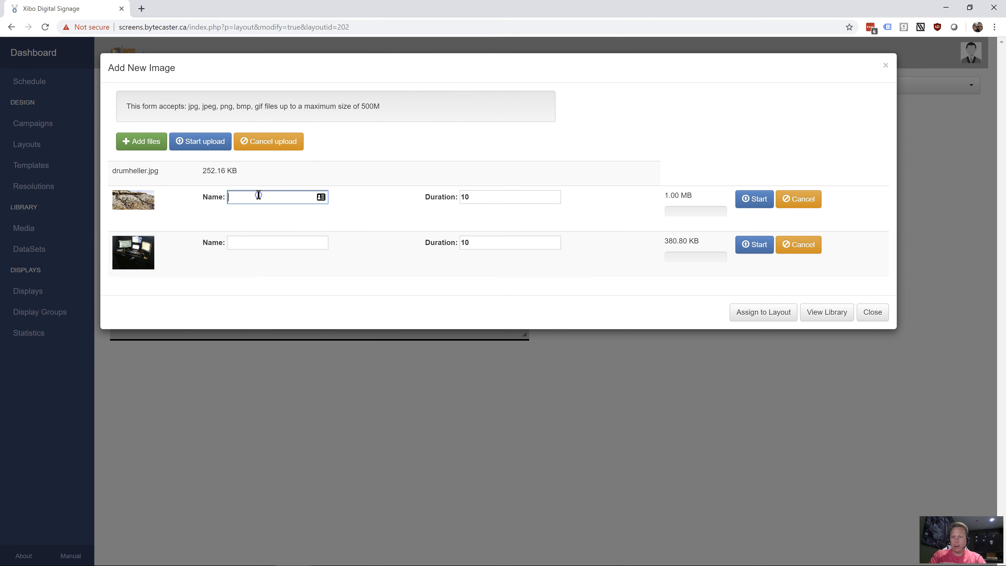
pyautogui.write('hills 2')
pyautogui.press('Tab')
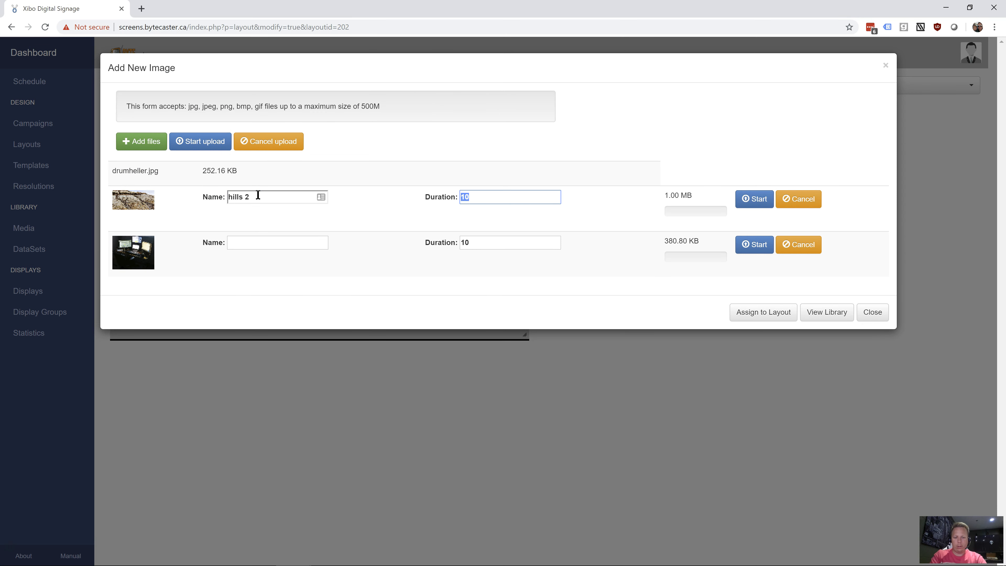
pyautogui.write('30')
pyautogui.press('Tab')
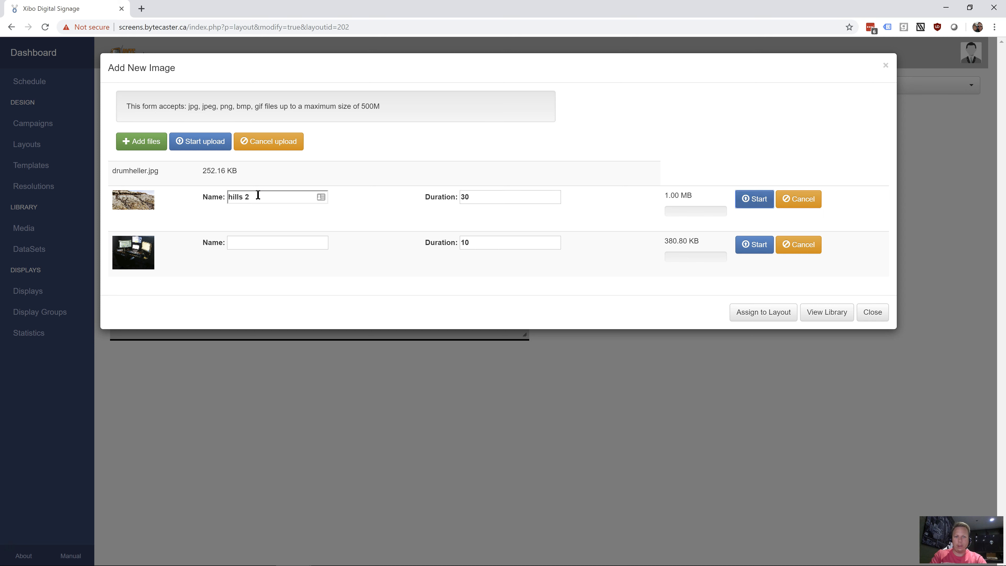
# Name the queued MicrosoftTeams-image file "computer", set its duration to 15, and upload all queued images
pyautogui.press('Tab')
pyautogui.press('Tab')
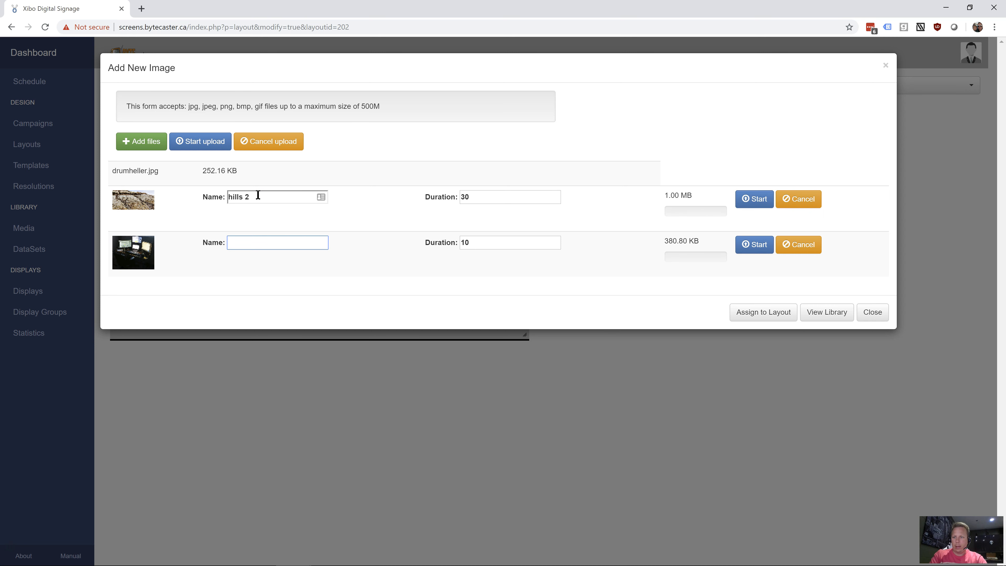
pyautogui.write('computer')
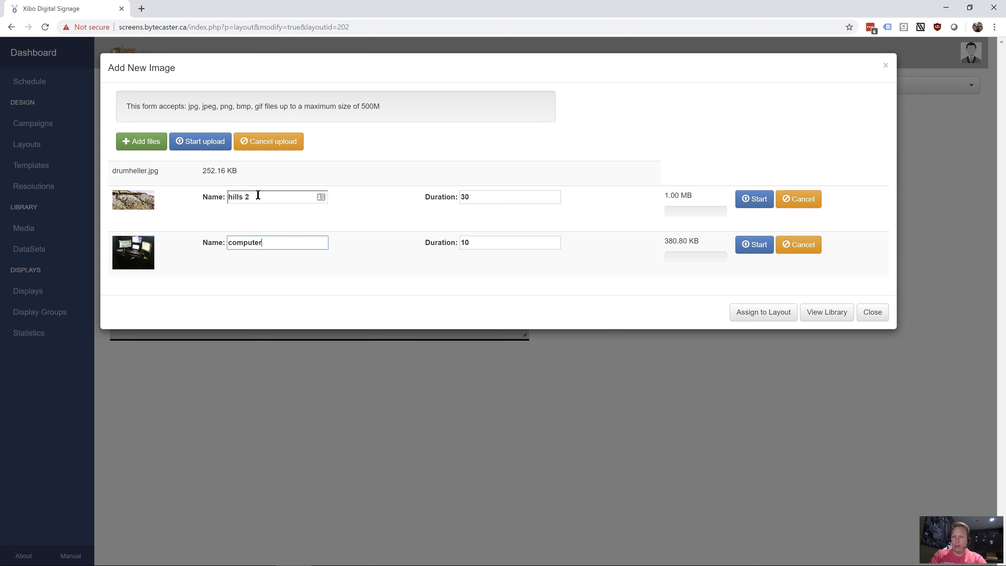
pyautogui.press('Tab')
pyautogui.write('15')
pyautogui.press('Tab')
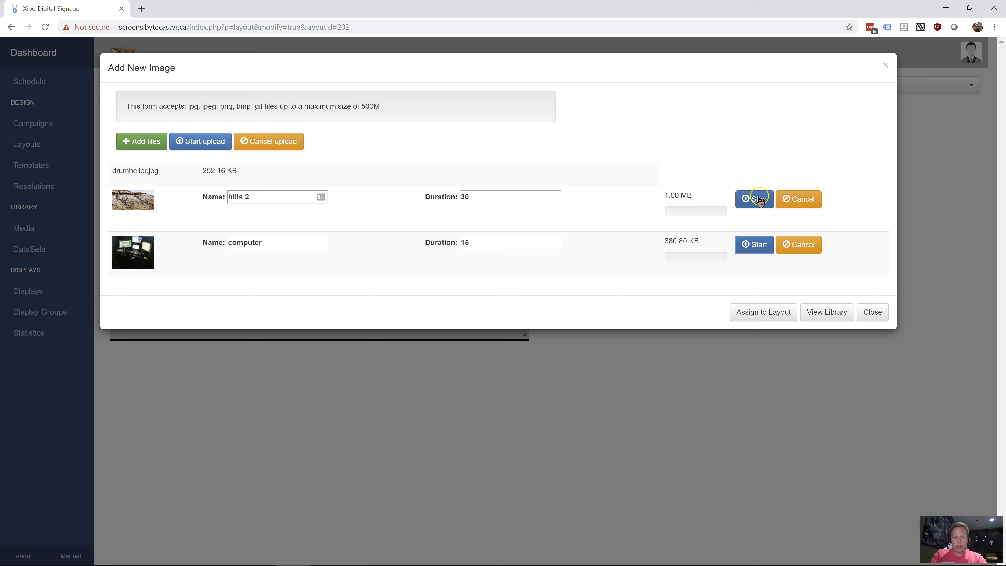
pyautogui.click(216, 147)
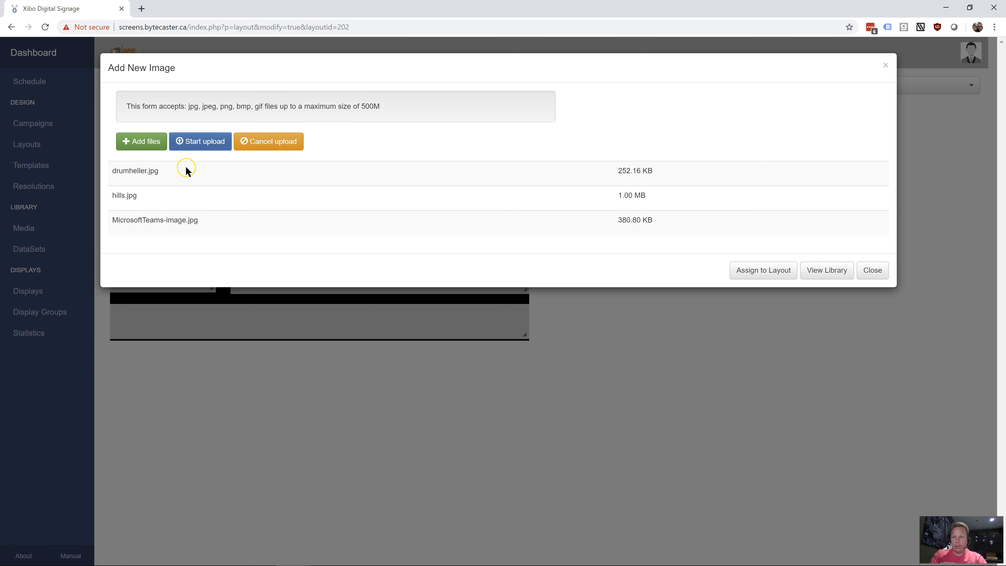
# Assign the uploaded images to the layout and check the details of each image in the region timeline
pyautogui.click(776, 274)
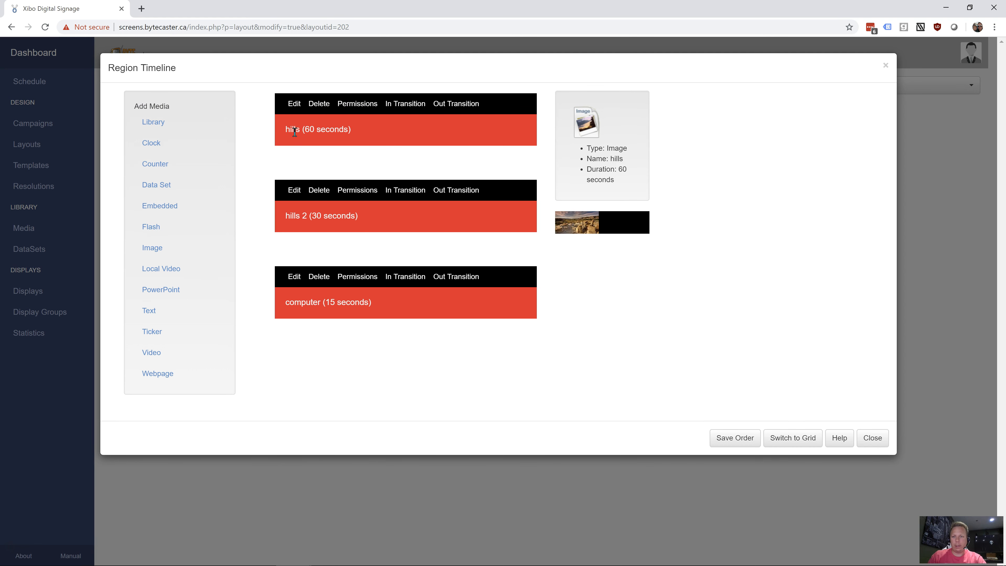
pyautogui.click(333, 231)
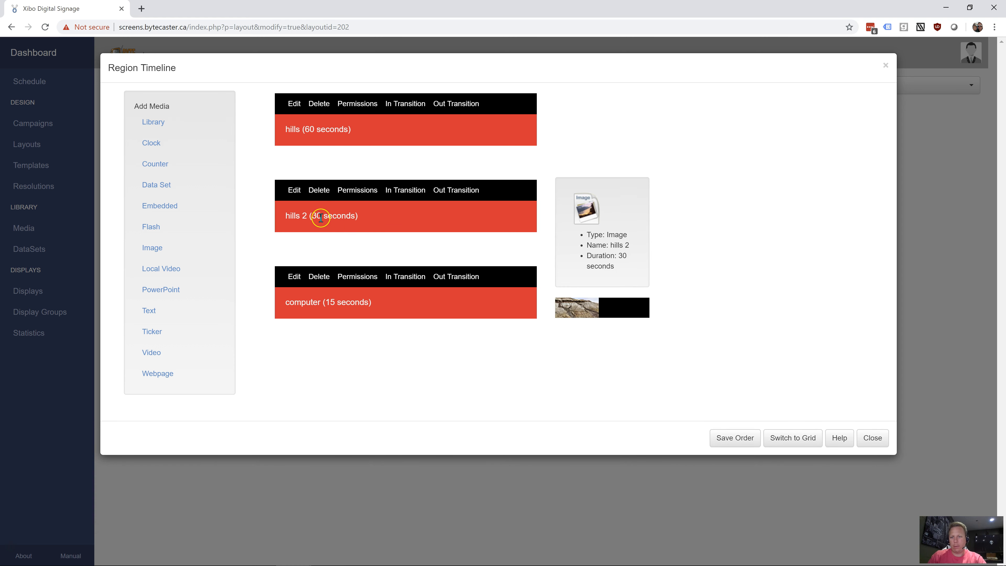
pyautogui.moveTo(341, 300)
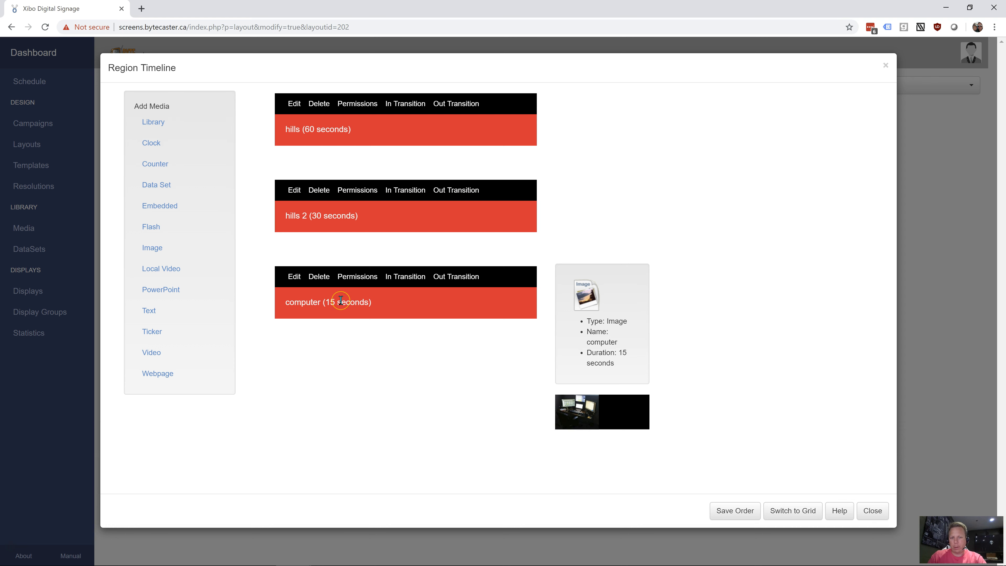
pyautogui.click(361, 312)
pyautogui.moveTo(317, 146)
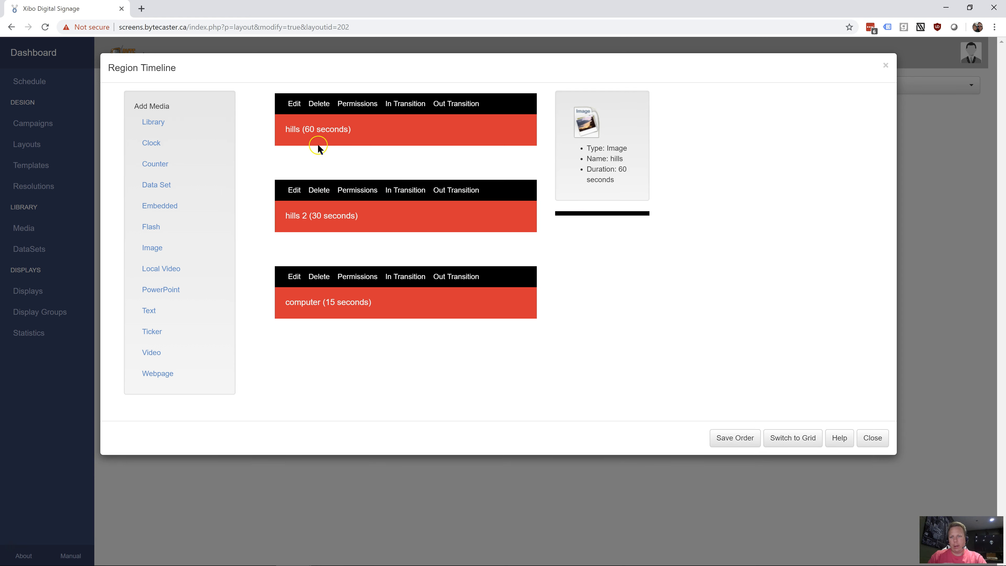
pyautogui.moveTo(476, 292)
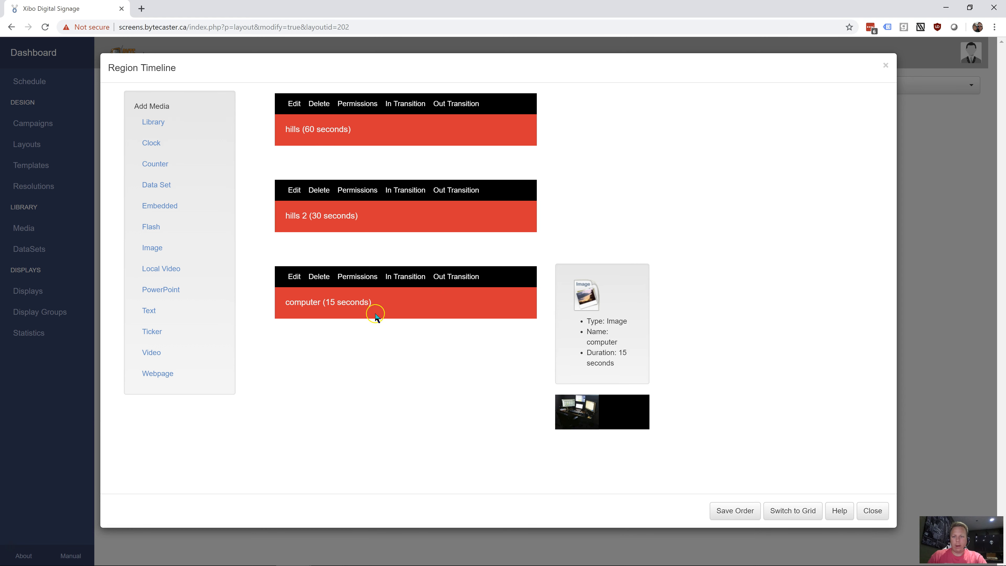
# Move the hills image to the end of the region timeline, after computer, and save the order
pyautogui.moveTo(328, 128); pyautogui.dragTo(321, 335)
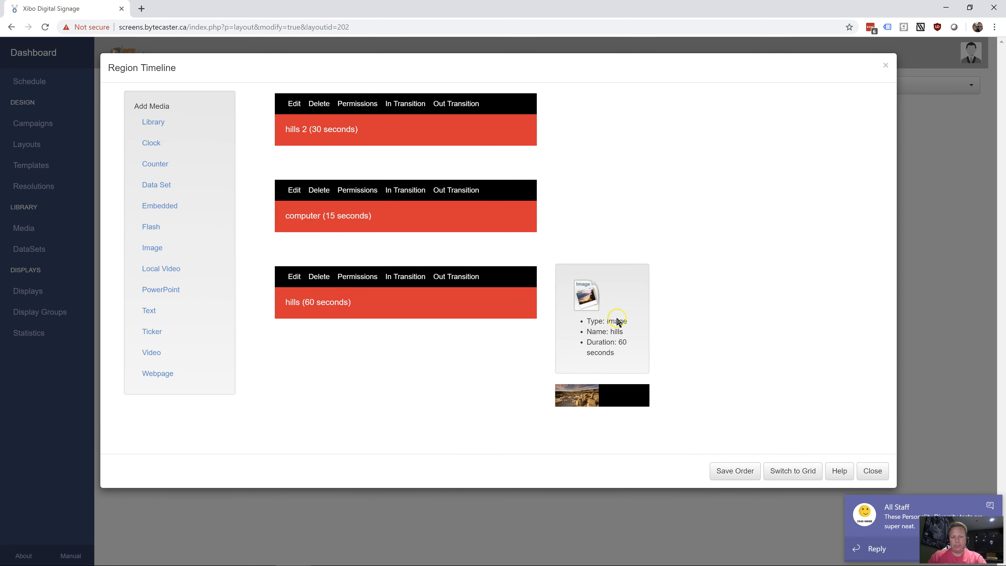
pyautogui.click(736, 474)
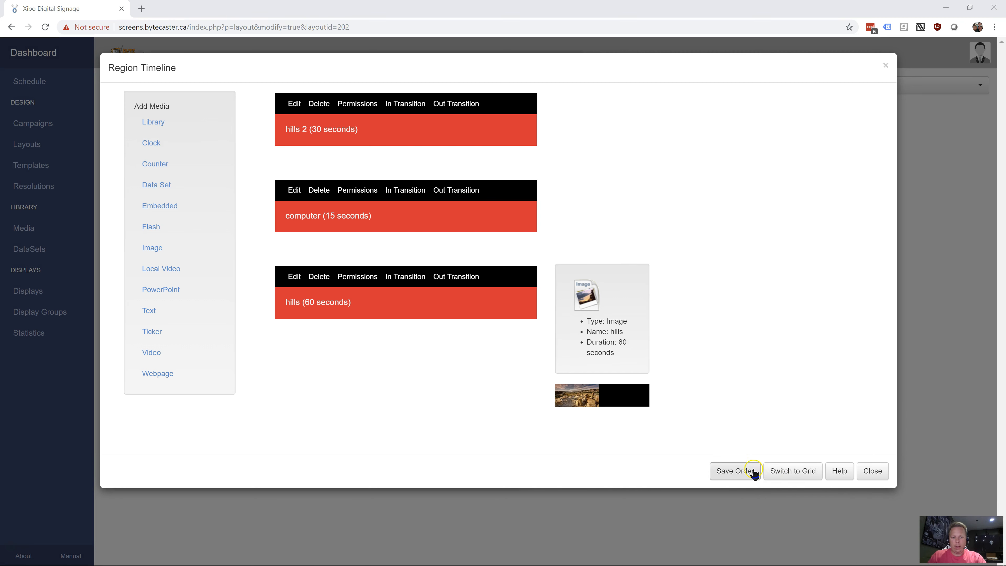
pyautogui.click(872, 471)
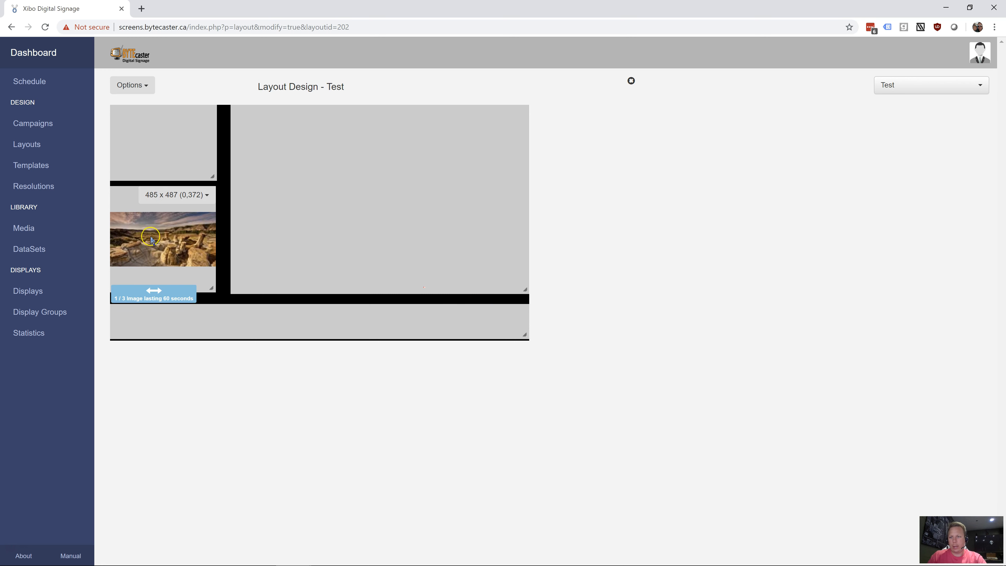
pyautogui.doubleClick(173, 246)
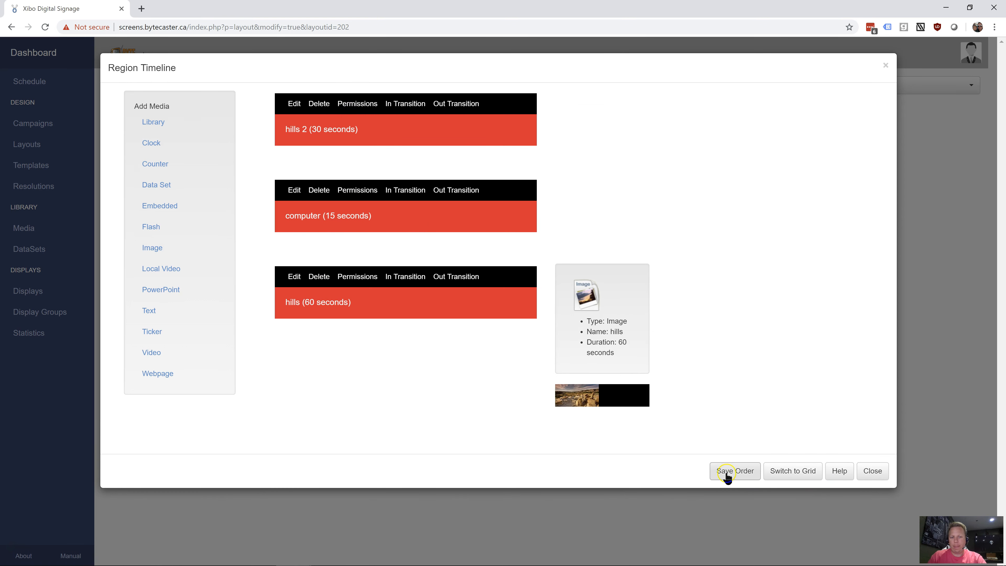
pyautogui.click(873, 471)
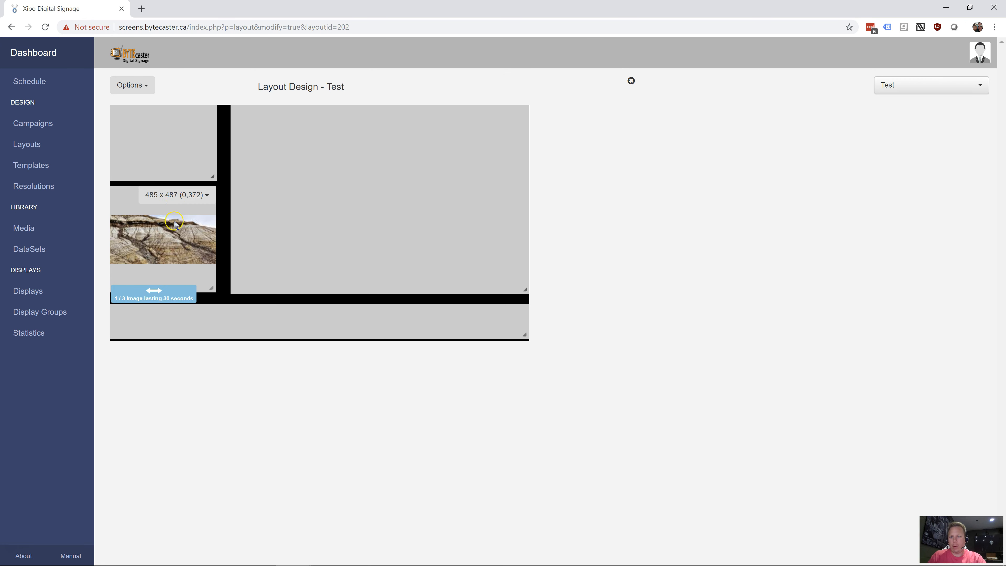
# Add a Flip Clock with a duration of 600 seconds to the empty 490 x 348 region above the images
pyautogui.doubleClick(184, 152)
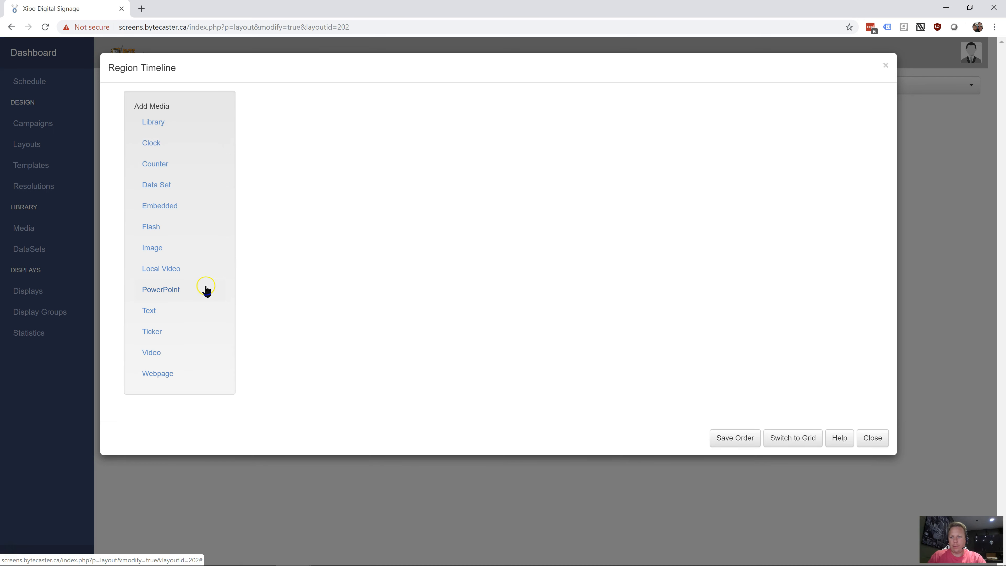
pyautogui.click(163, 146)
pyautogui.click(418, 104)
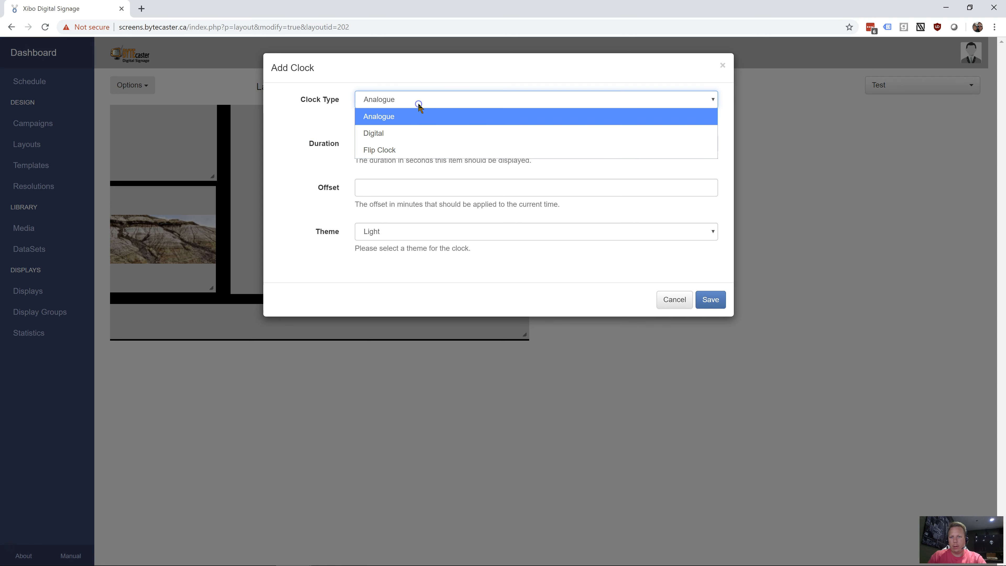
pyautogui.click(426, 149)
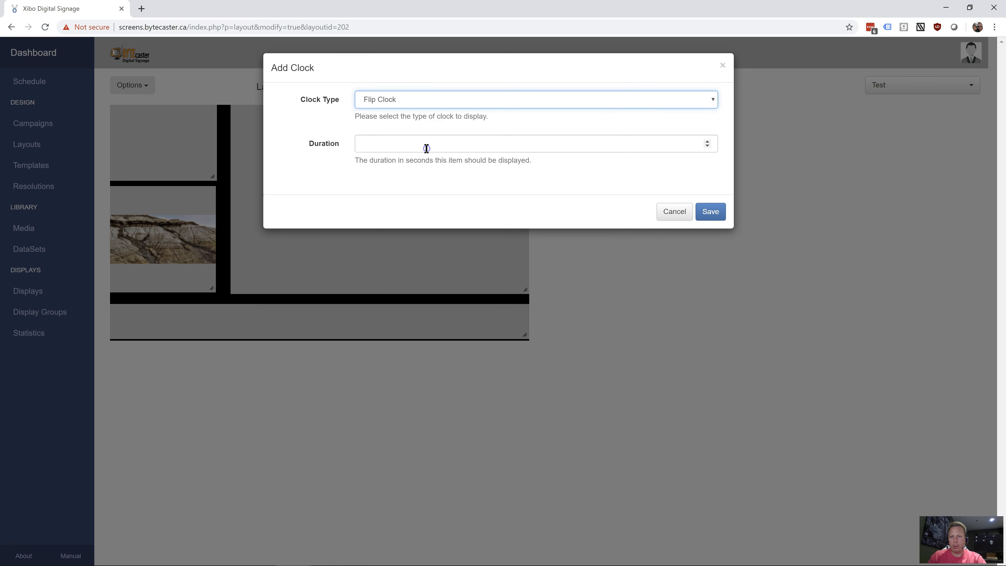
pyautogui.click(435, 149)
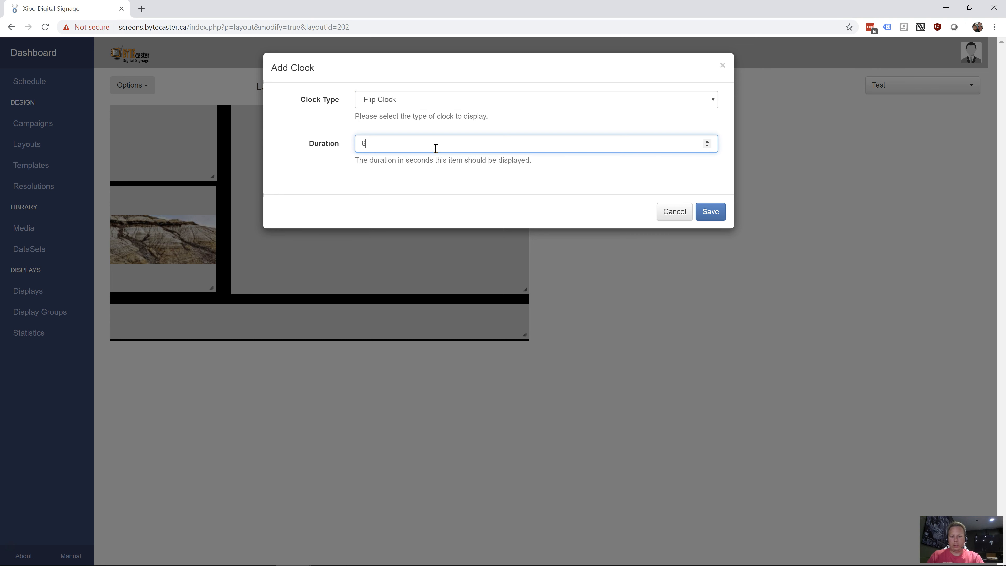
pyautogui.write('600')
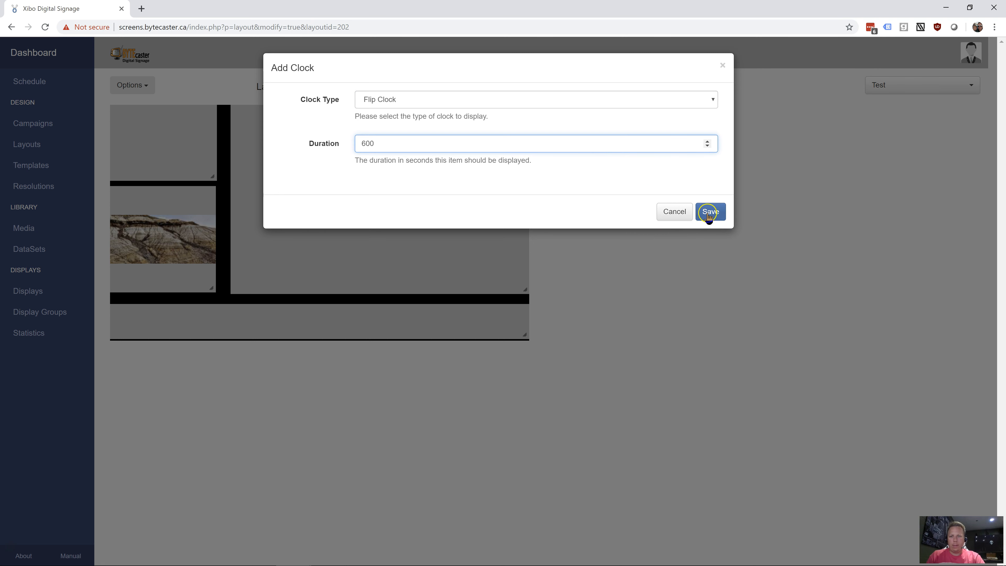
pyautogui.click(710, 213)
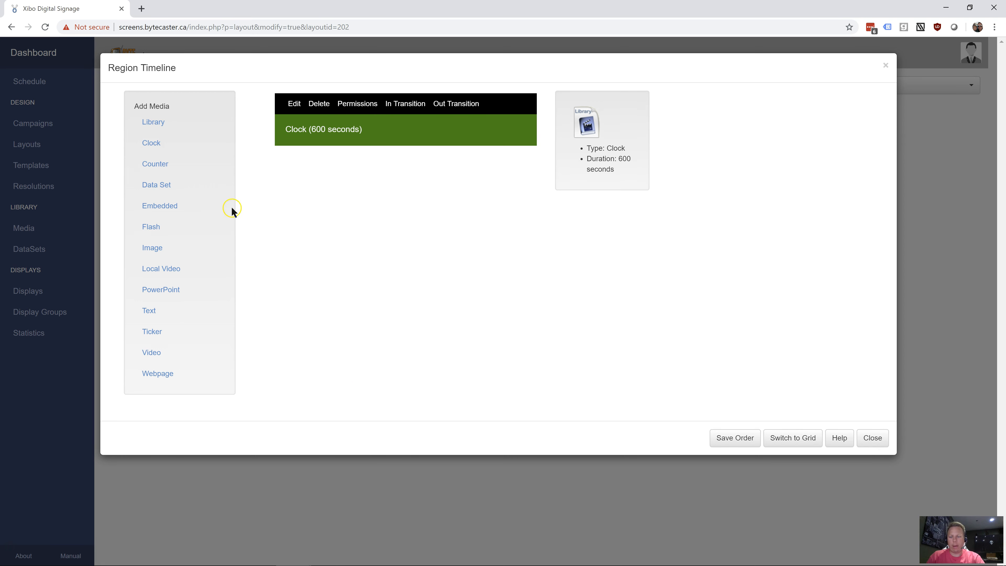
# Save the media order of the clock region and close its timeline
pyautogui.moveTo(310, 128)
pyautogui.mouseDown()
pyautogui.moveTo(360, 131)
pyautogui.moveTo(324, 142)
pyautogui.mouseUp()
pyautogui.click(322, 130)
pyautogui.moveTo(315, 127); pyautogui.dragTo(331, 129)
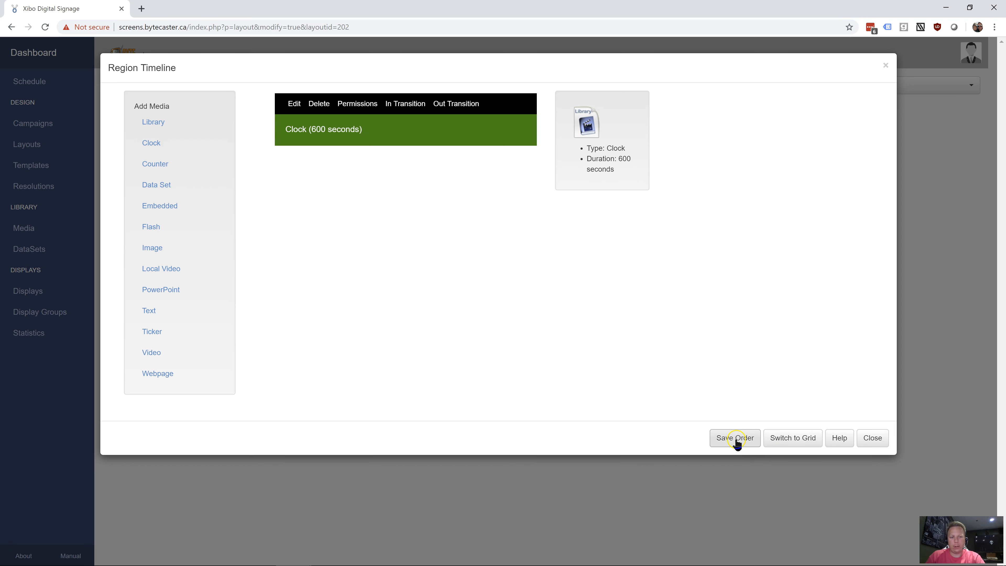
pyautogui.click(749, 443)
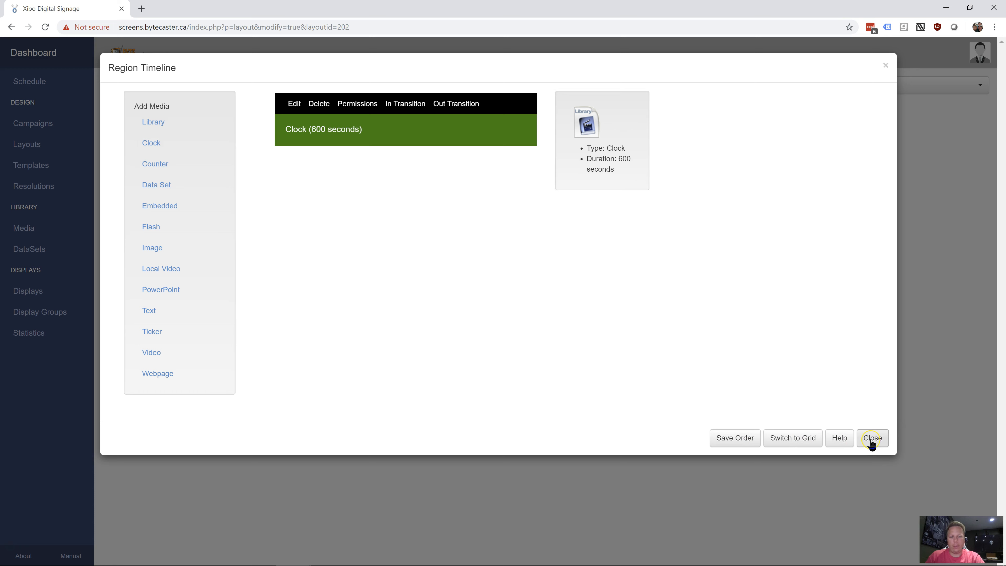
pyautogui.click(872, 438)
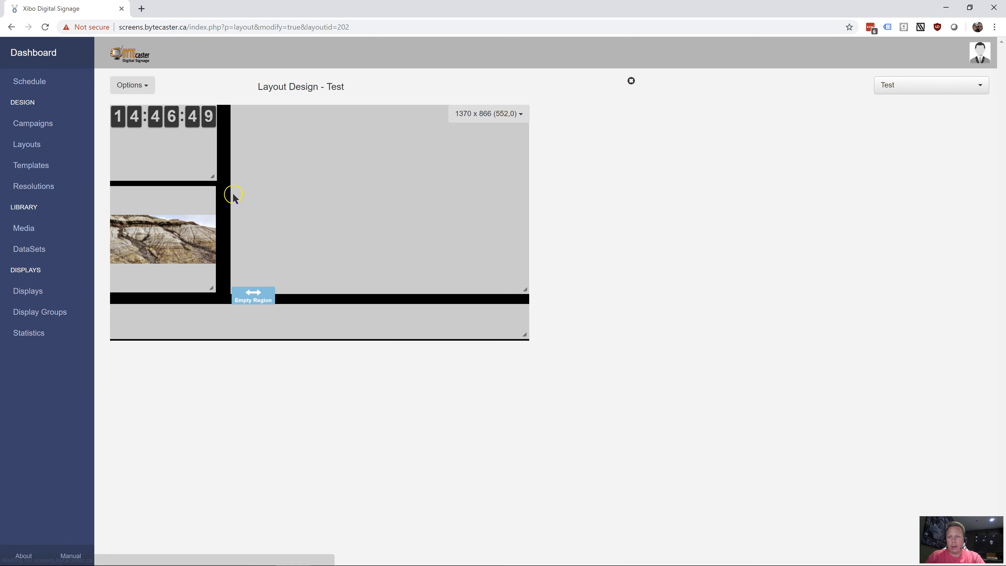
# Reduce the clock region's height, shrink the large empty region to about 1020 x 847, and shift it toward the layout's right edge
pyautogui.moveTo(212, 176); pyautogui.dragTo(216, 135)
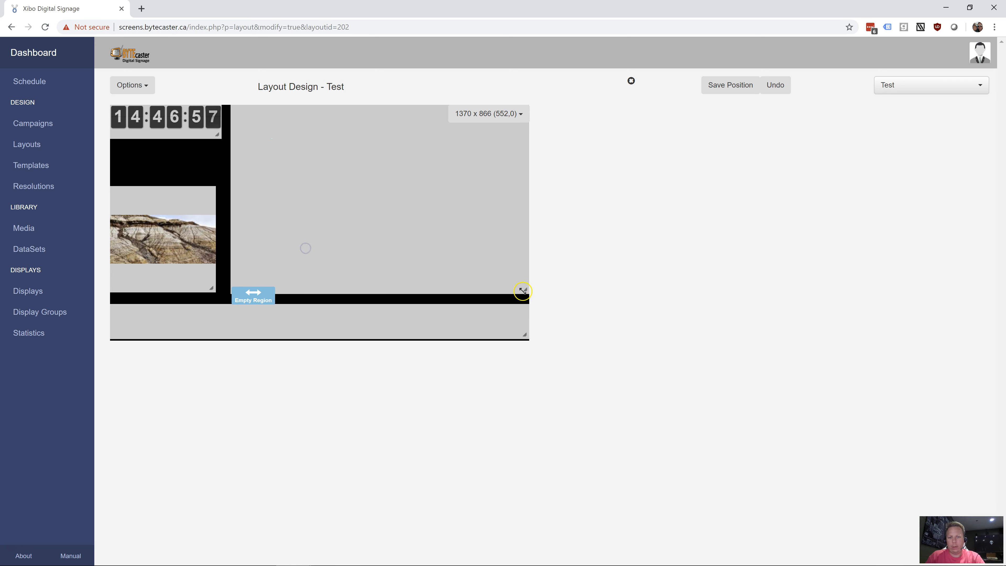
pyautogui.moveTo(521, 288); pyautogui.dragTo(451, 290)
pyautogui.moveTo(343, 224); pyautogui.dragTo(415, 221)
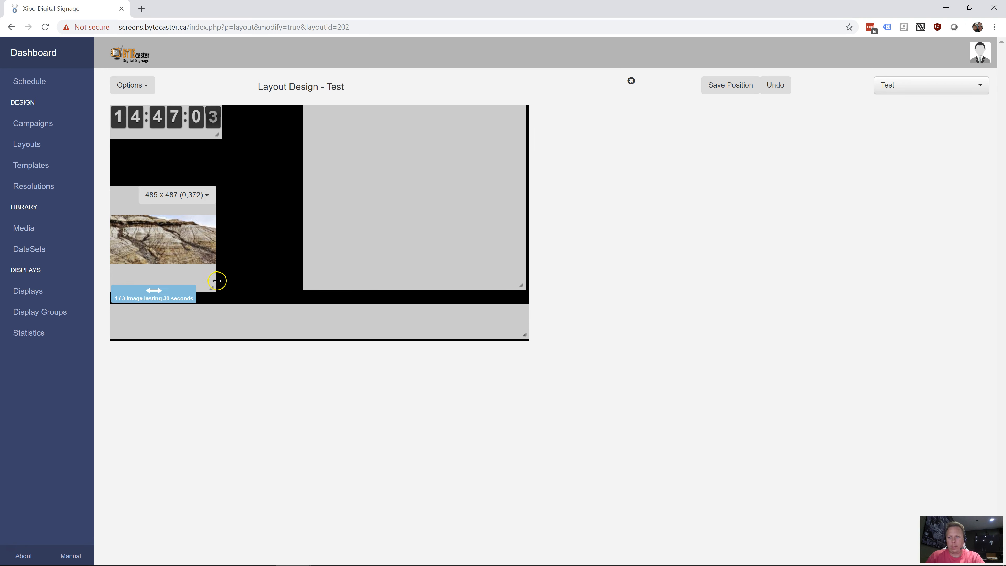
# Resize the image region to about 842 x 458, enlarge the clock region above it to a similar width, and save the region positions
pyautogui.moveTo(211, 289); pyautogui.dragTo(293, 284)
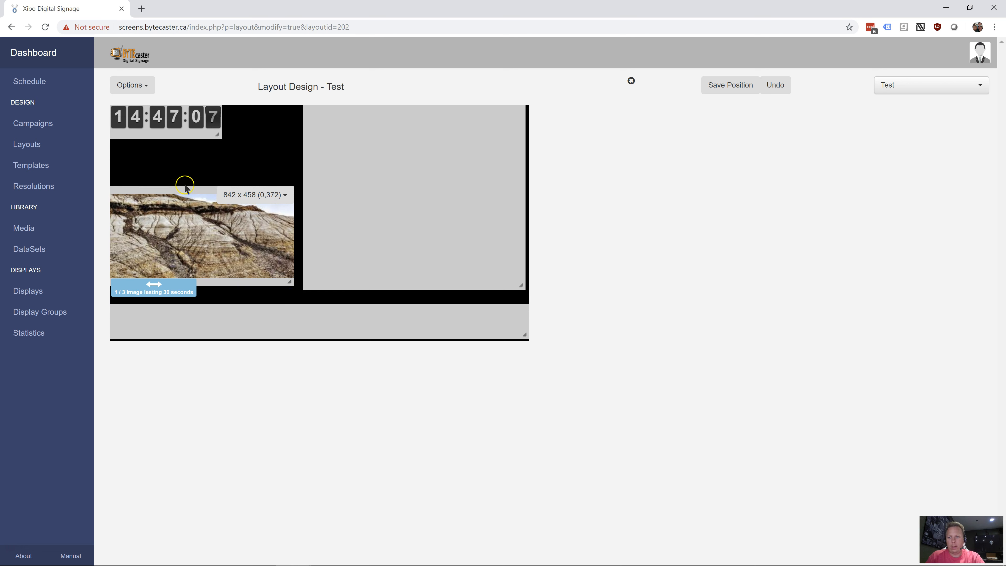
pyautogui.moveTo(183, 214)
pyautogui.mouseDown()
pyautogui.moveTo(184, 185)
pyautogui.moveTo(186, 212)
pyautogui.mouseUp()
pyautogui.moveTo(217, 135); pyautogui.dragTo(295, 164)
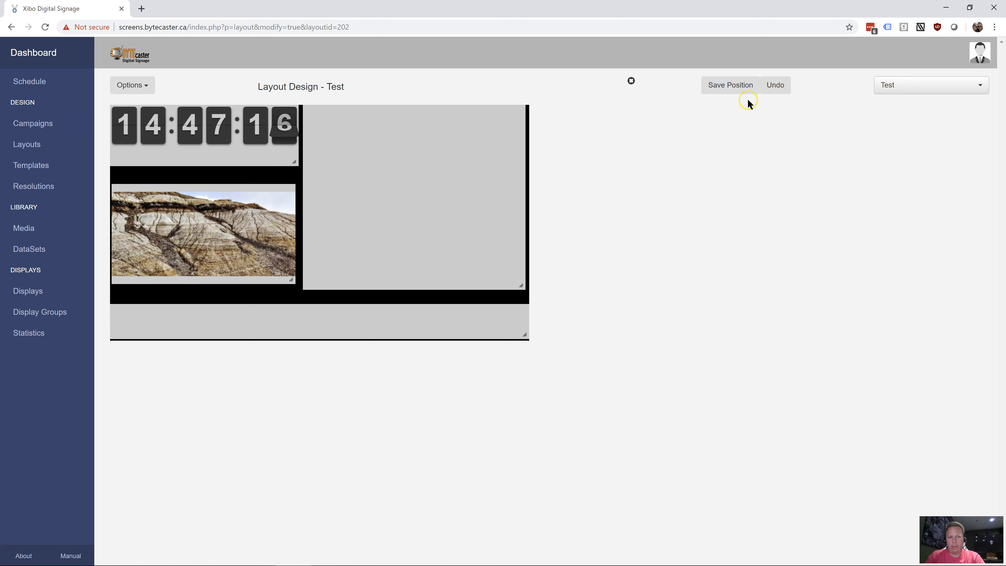
pyautogui.moveTo(143, 127); pyautogui.dragTo(142, 134)
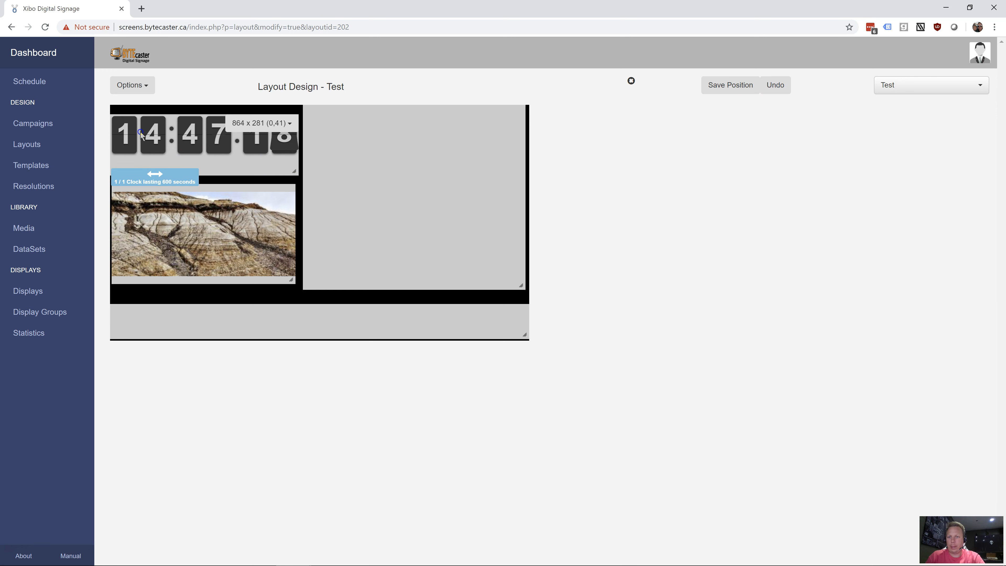
pyautogui.click(721, 88)
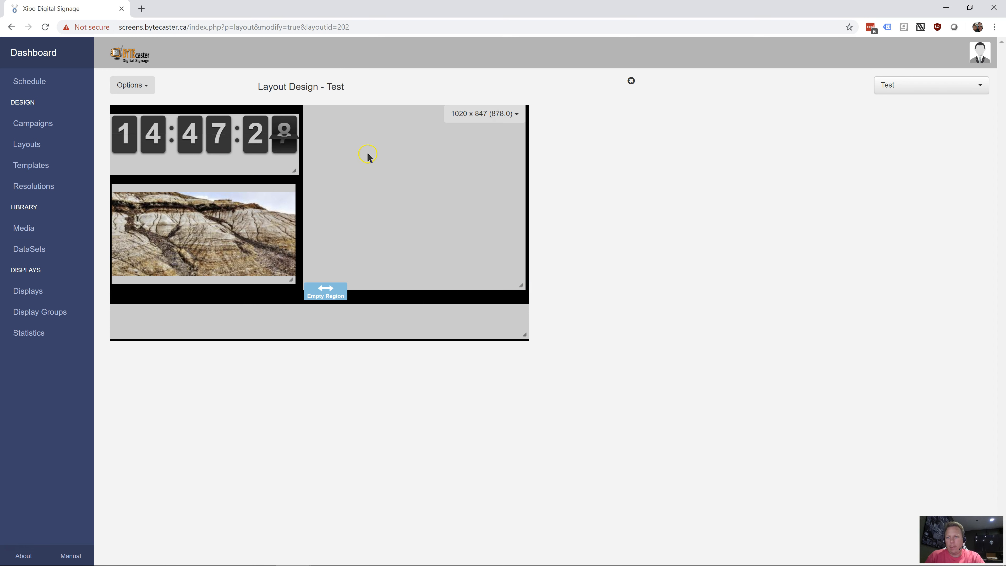
# Open the Test layout's background properties and set the background colour to the blue #44498b
pyautogui.click(203, 242)
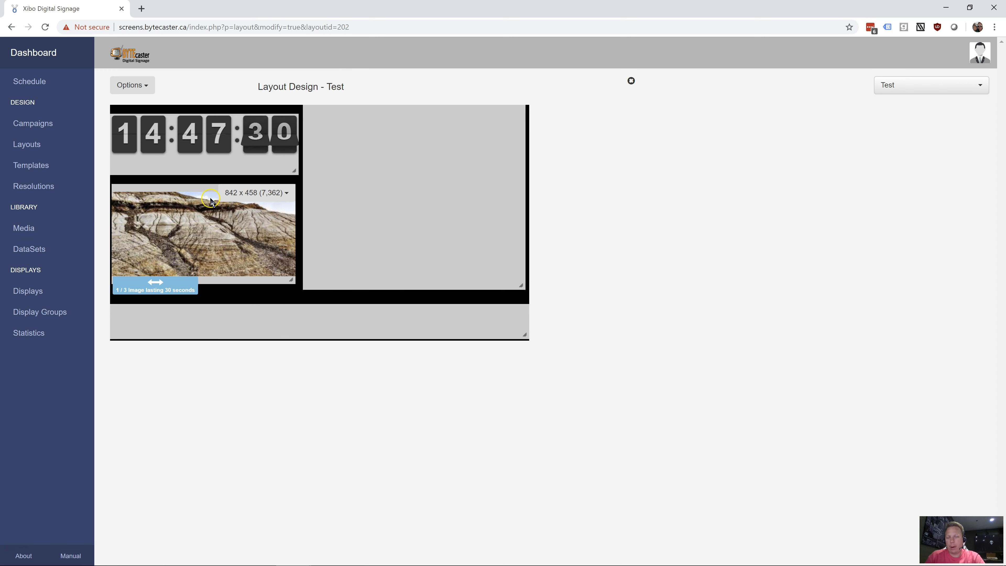
pyautogui.click(138, 86)
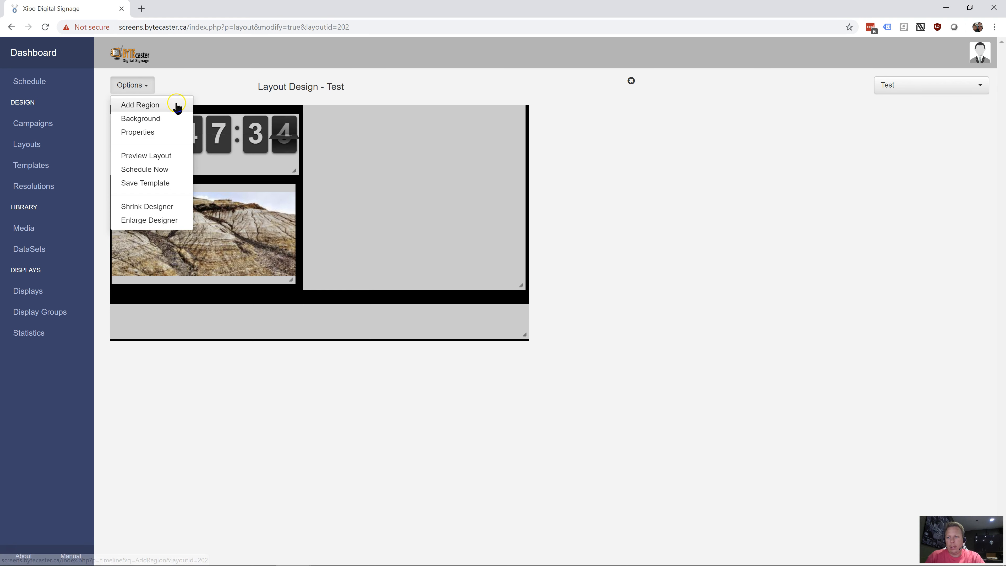
pyautogui.click(156, 119)
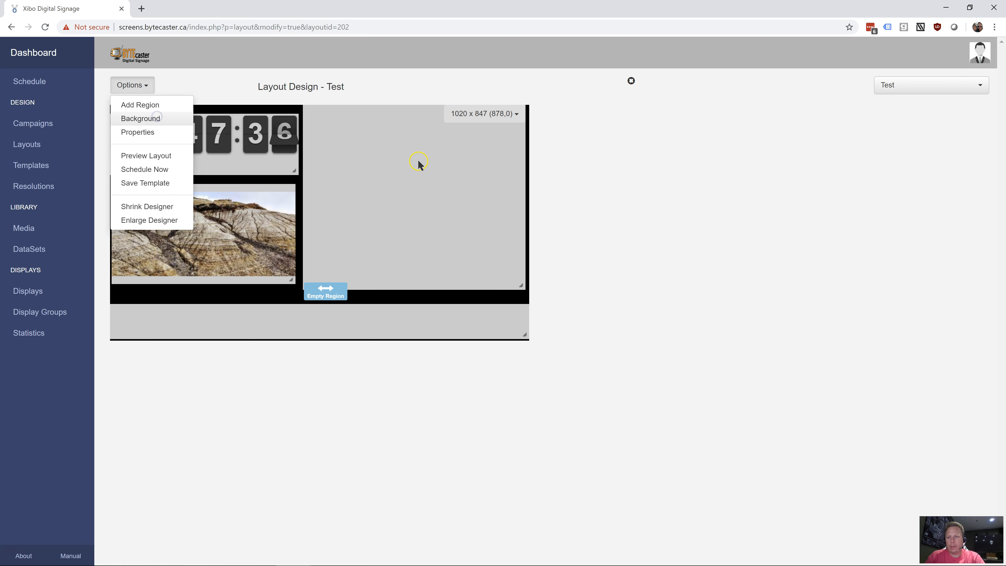
pyautogui.click(151, 118)
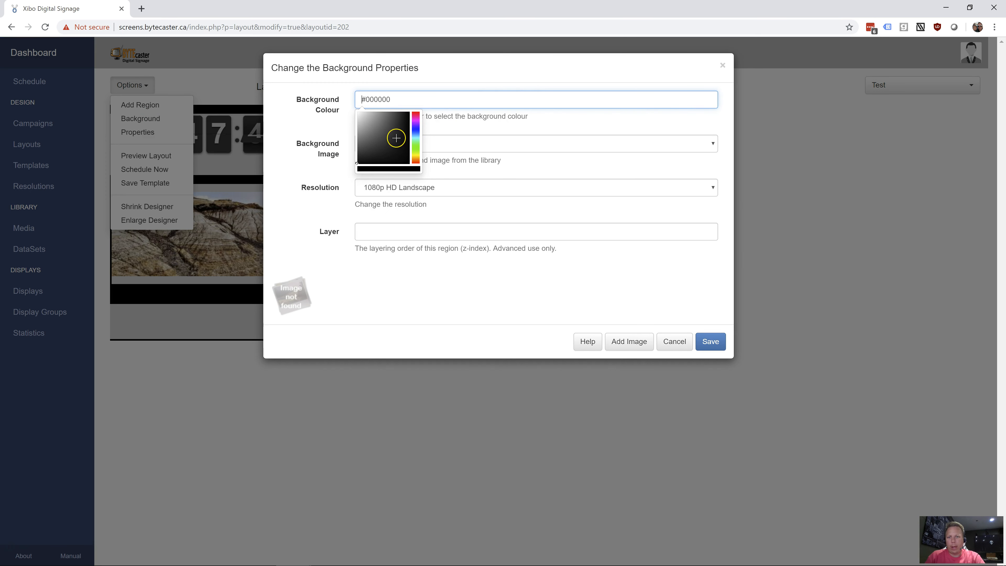
pyautogui.click(415, 129)
pyautogui.click(389, 134)
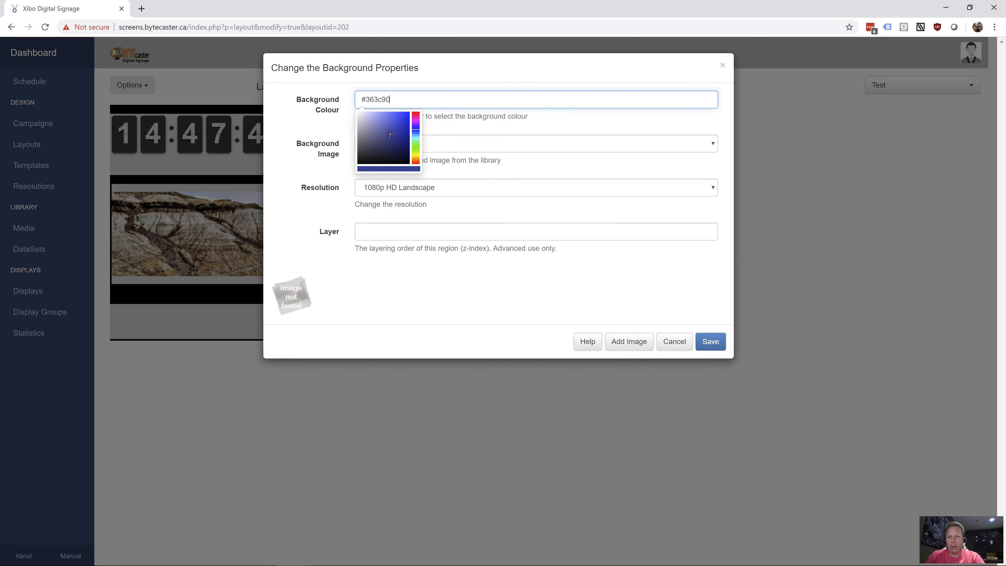
pyautogui.click(384, 135)
pyautogui.click(483, 122)
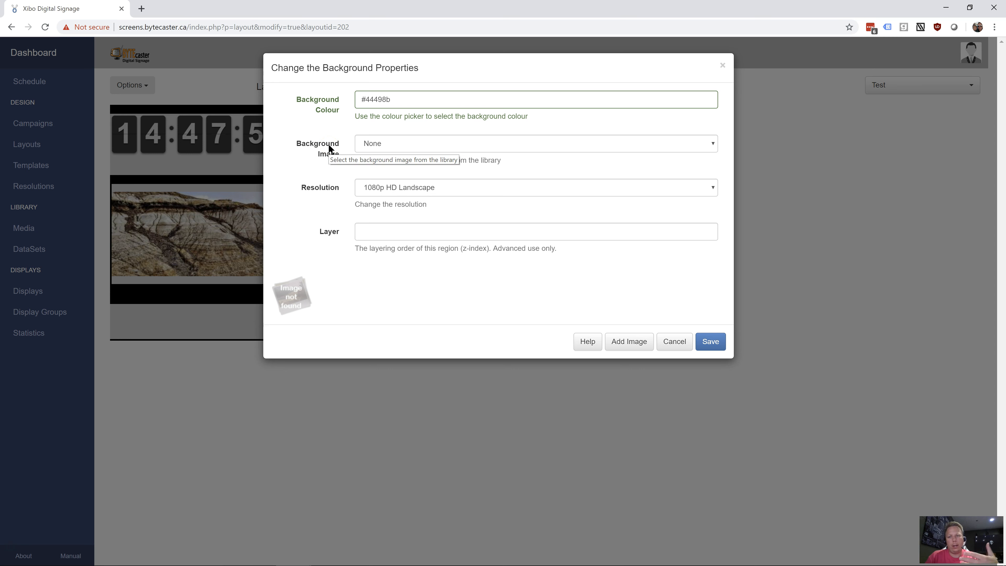
# Review the available background images, keep the image set to None, leave the layer empty, and save the background properties
pyautogui.click(409, 147)
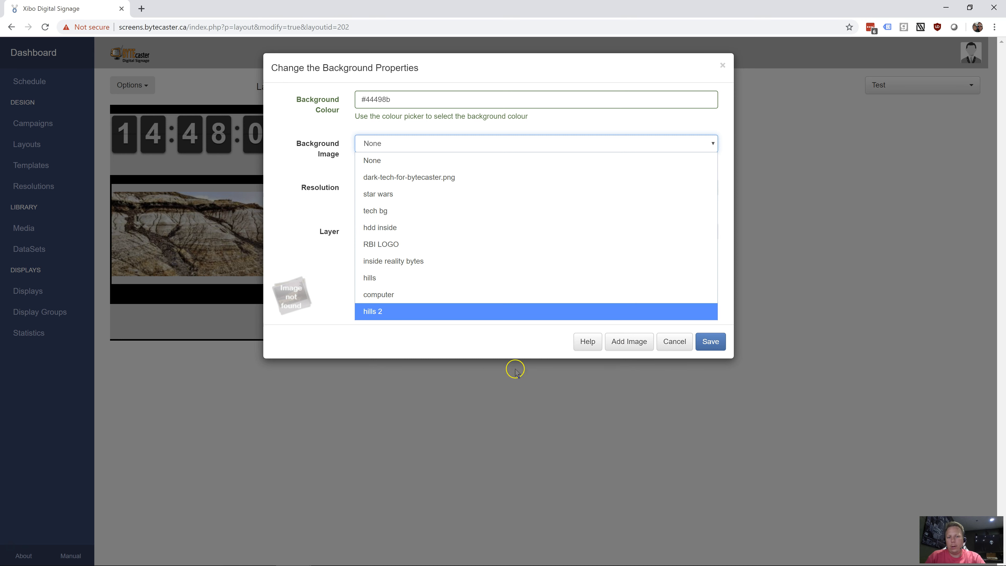
pyautogui.click(441, 346)
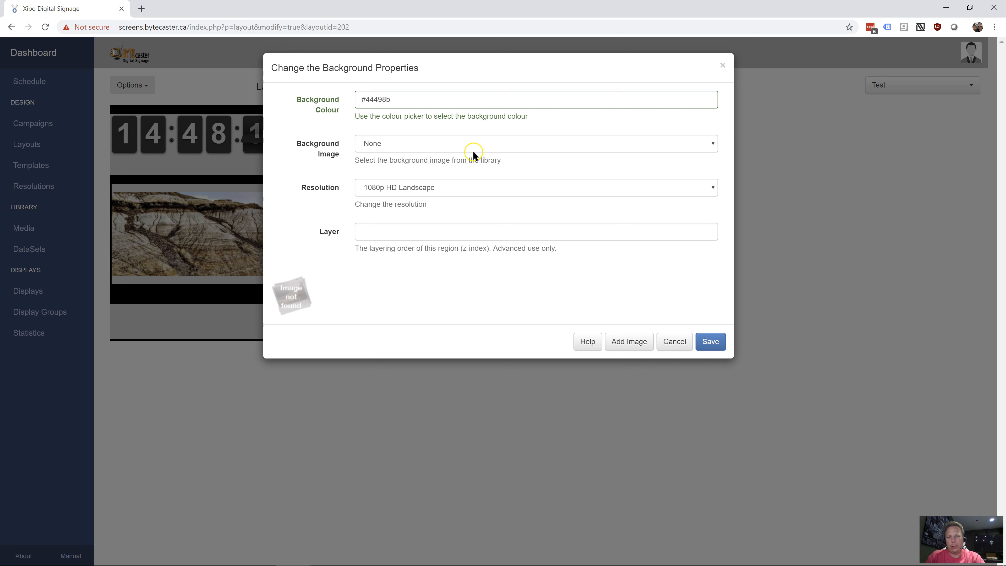
pyautogui.click(476, 144)
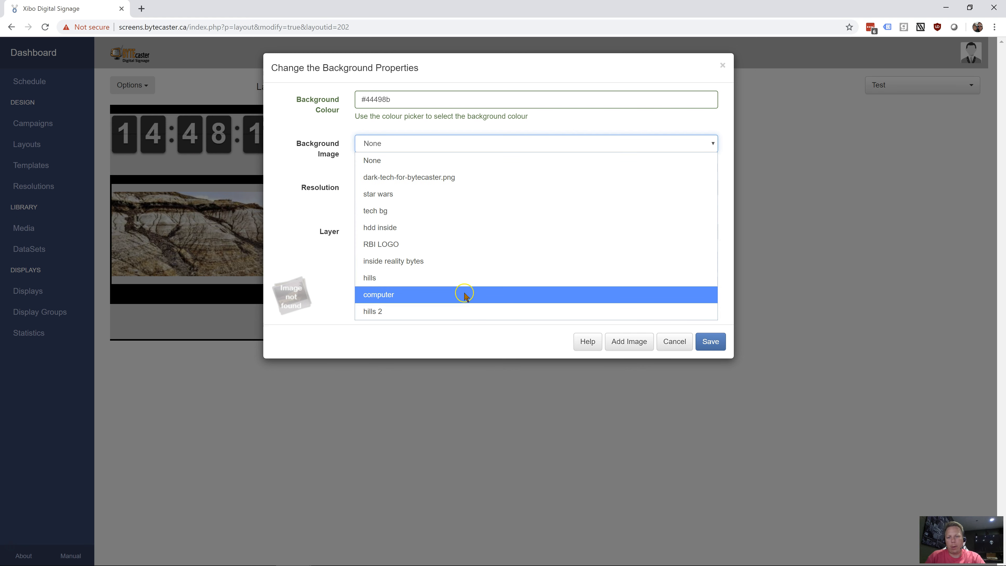
pyautogui.click(315, 261)
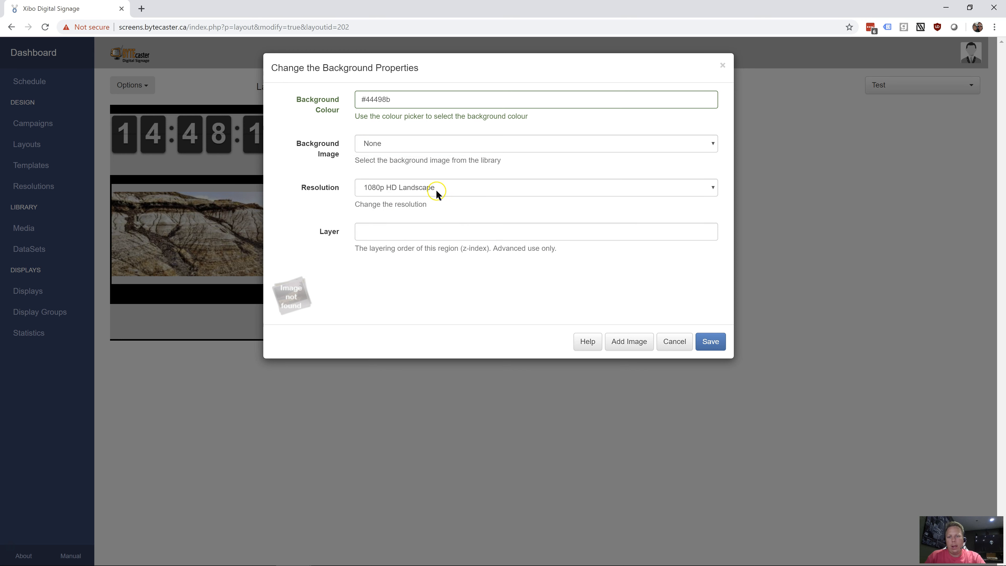
pyautogui.click(438, 236)
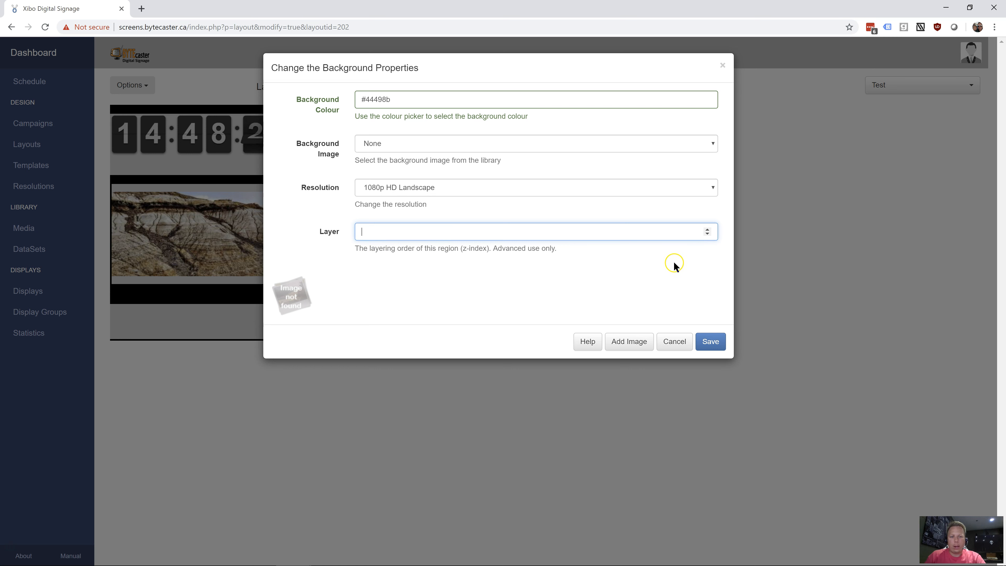
pyautogui.click(711, 342)
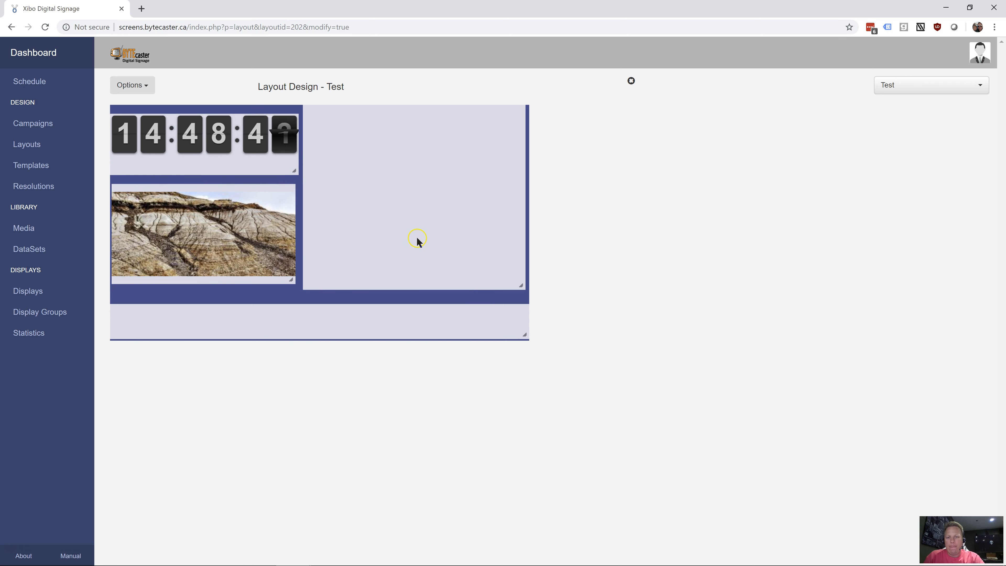
# Open the timeline of the large empty region, check the source types for a new ticker, and cancel the ticker
pyautogui.doubleClick(474, 209)
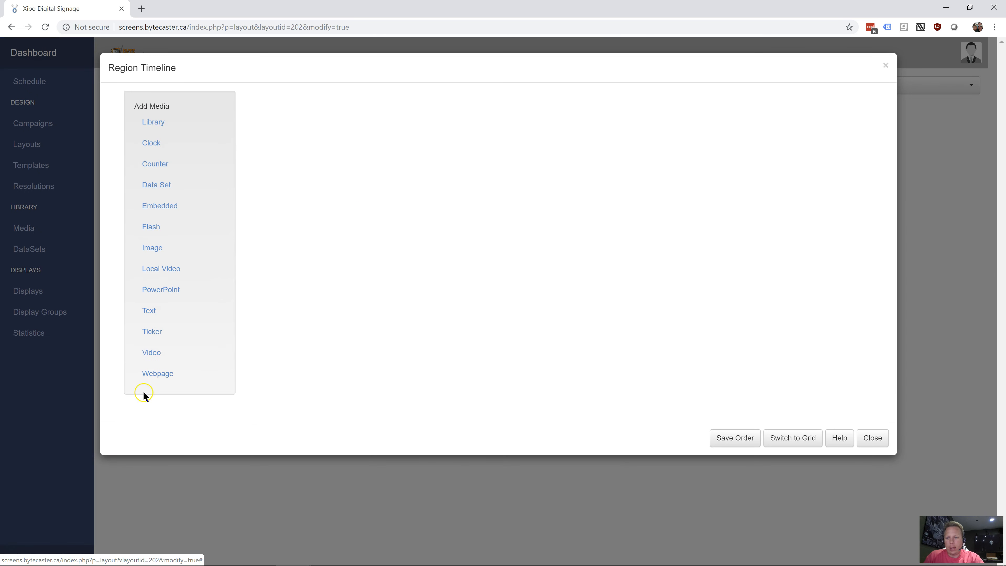
pyautogui.click(157, 335)
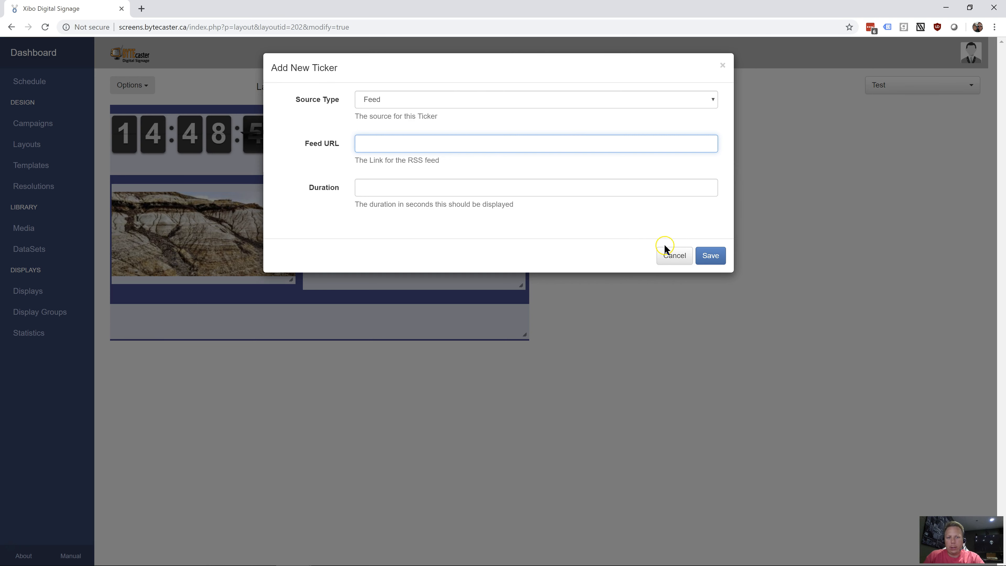
pyautogui.click(537, 100)
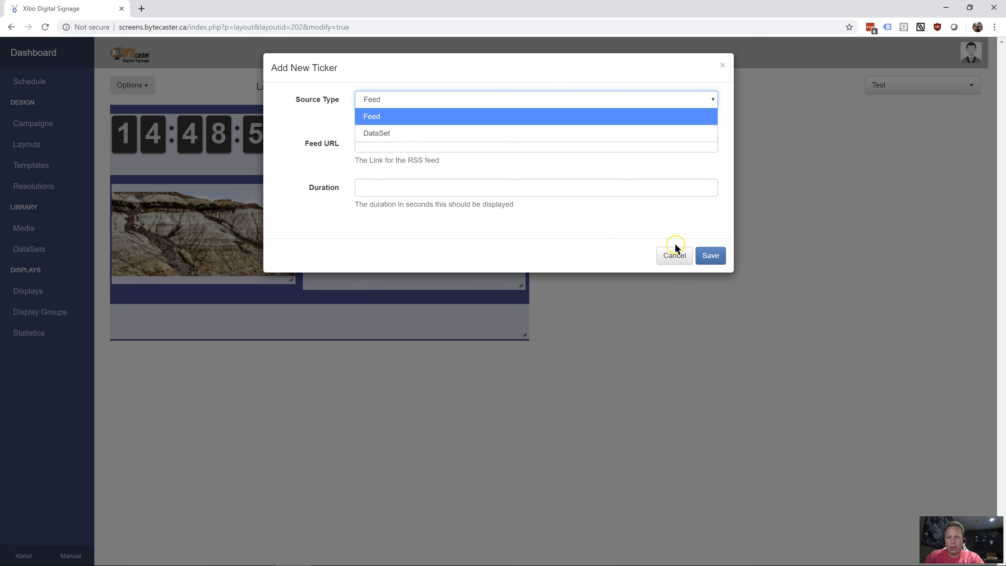
pyautogui.click(687, 256)
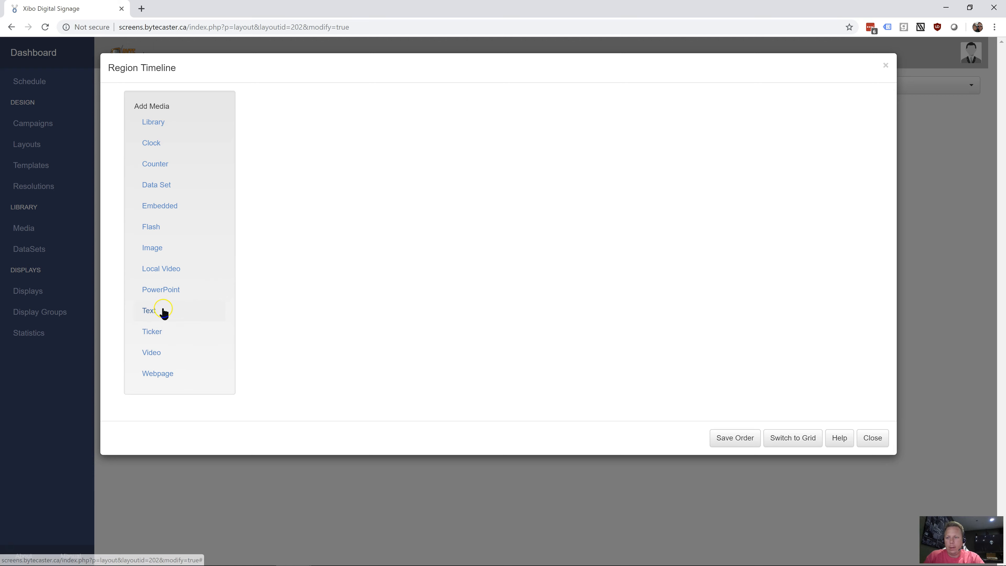
# Start a text item in the region with "Thank you", "for", "The Demo" and "of BYTEcaster!" on four separate lines
pyautogui.click(162, 310)
pyautogui.click(210, 292)
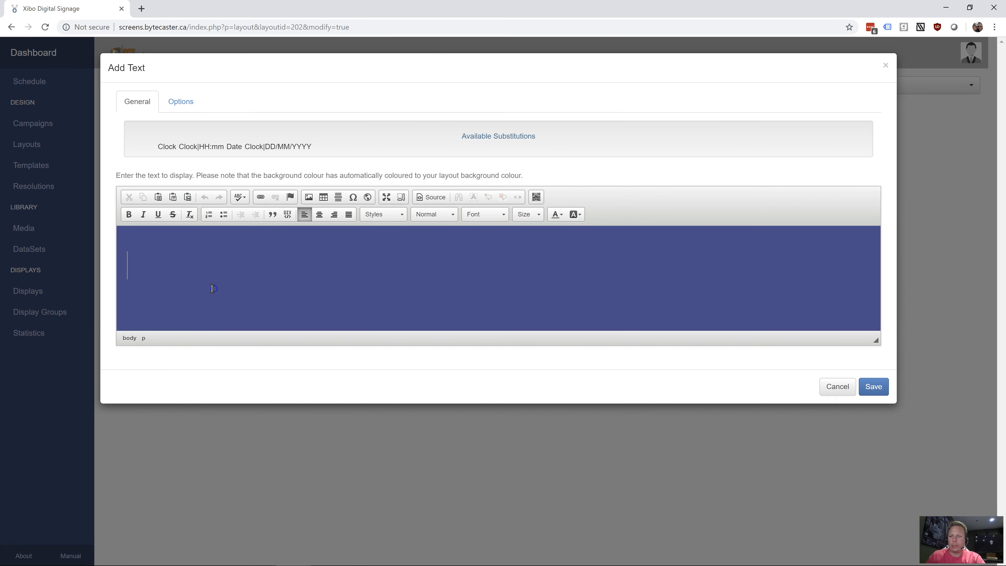
pyautogui.write('Th')
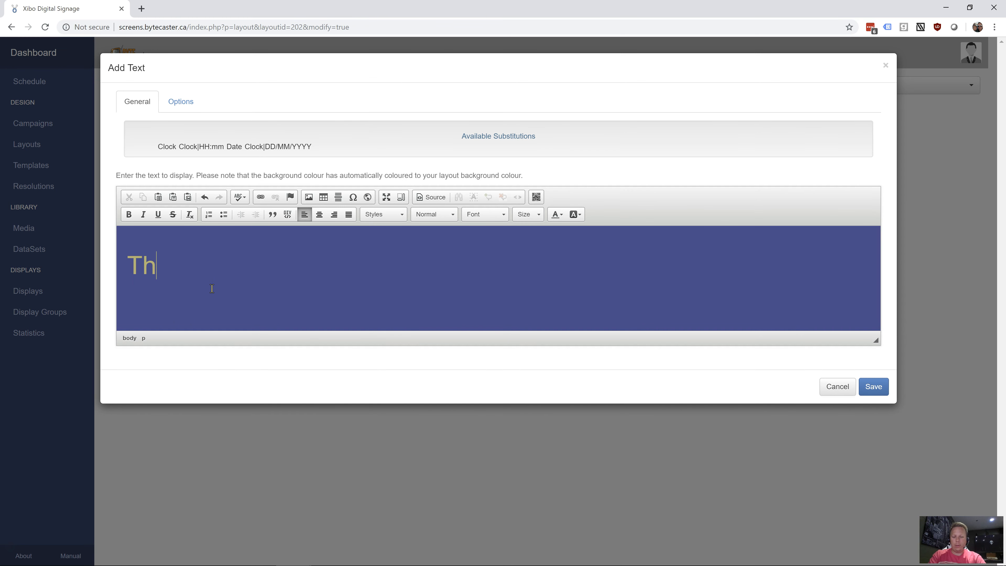
pyautogui.write('ank you')
pyautogui.press('Return')
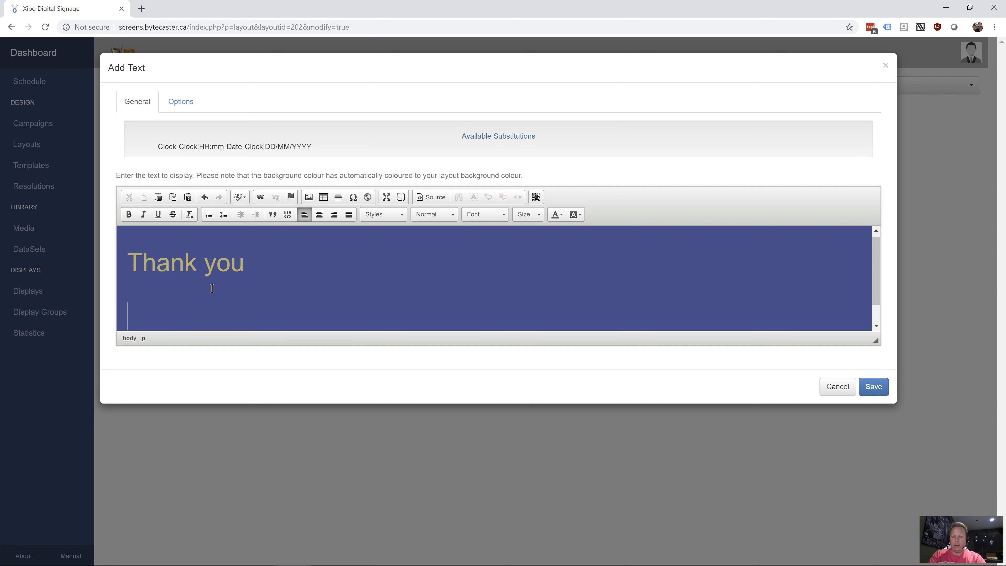
pyautogui.write('for')
pyautogui.press('Return')
pyautogui.write('The Demo')
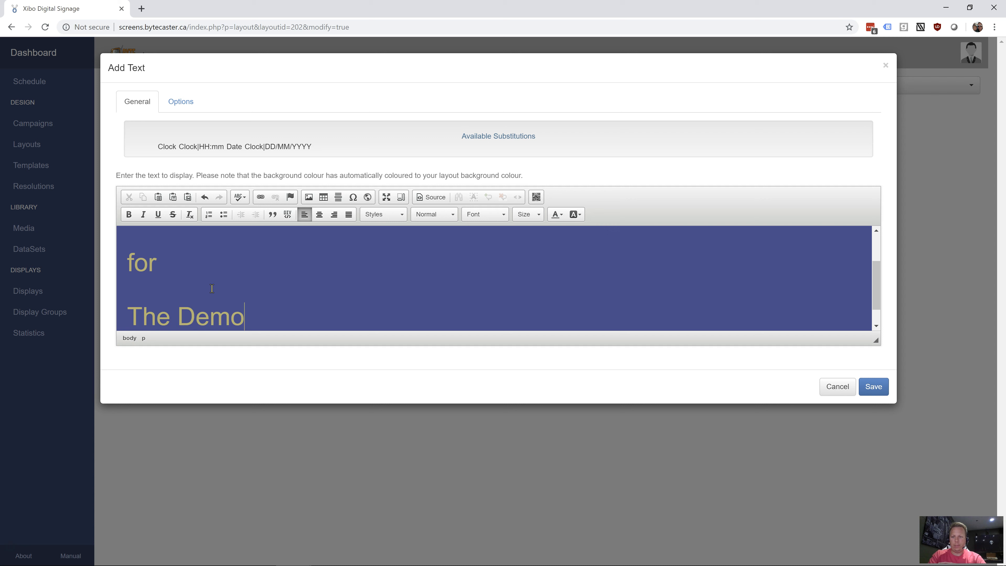
pyautogui.press('Return')
pyautogui.write('of BYTEcaster!')
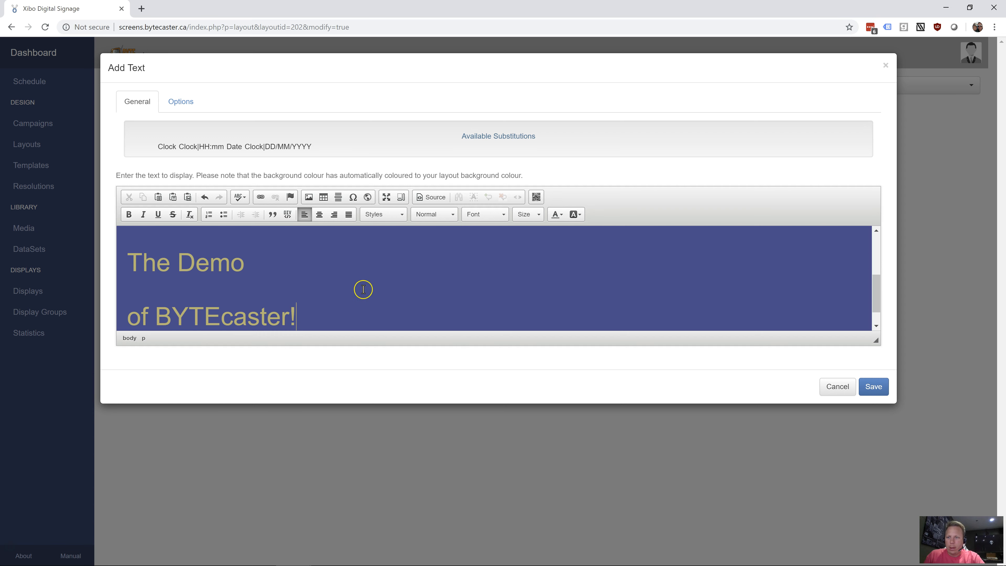
# Set the text item's effect to Marquee Up, speed to 1000, duration to 60 seconds, and name to test-2
pyautogui.click(194, 102)
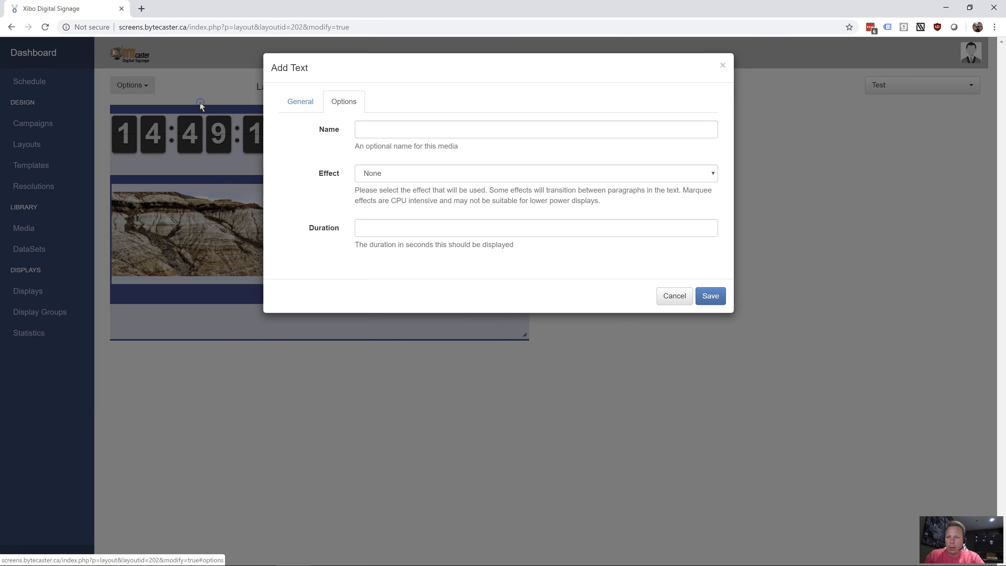
pyautogui.click(413, 176)
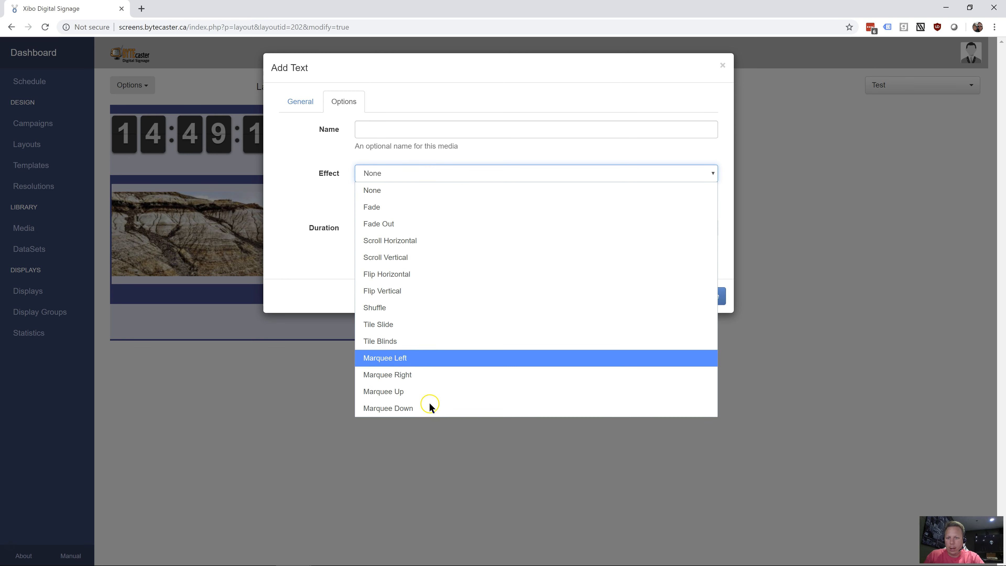
pyautogui.click(420, 392)
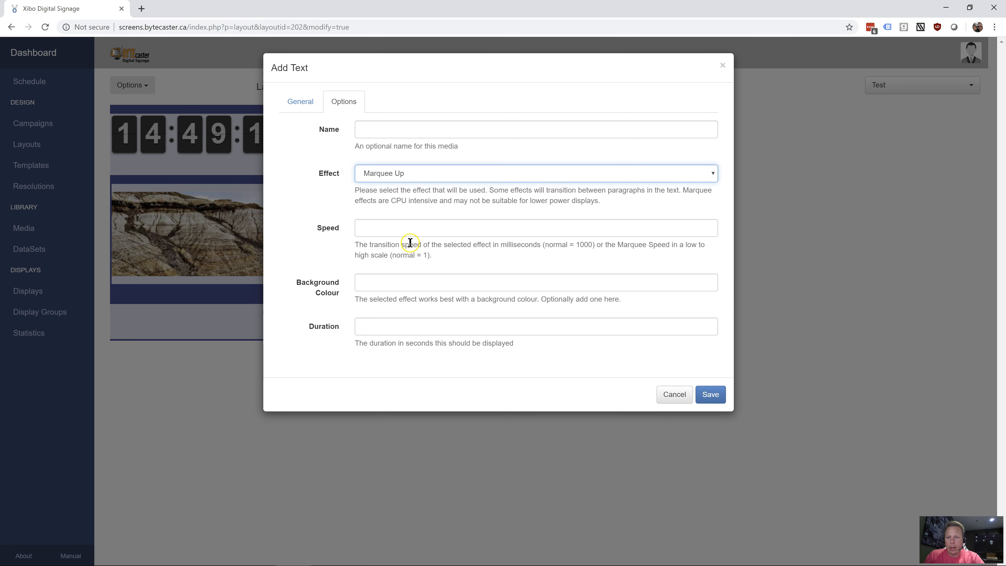
pyautogui.click(412, 227)
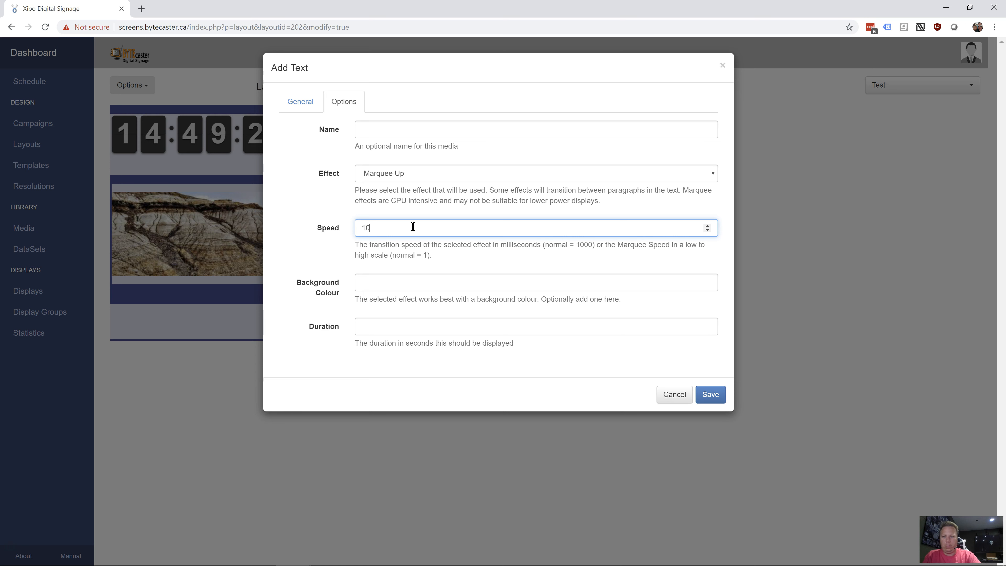
pyautogui.press('Tab')
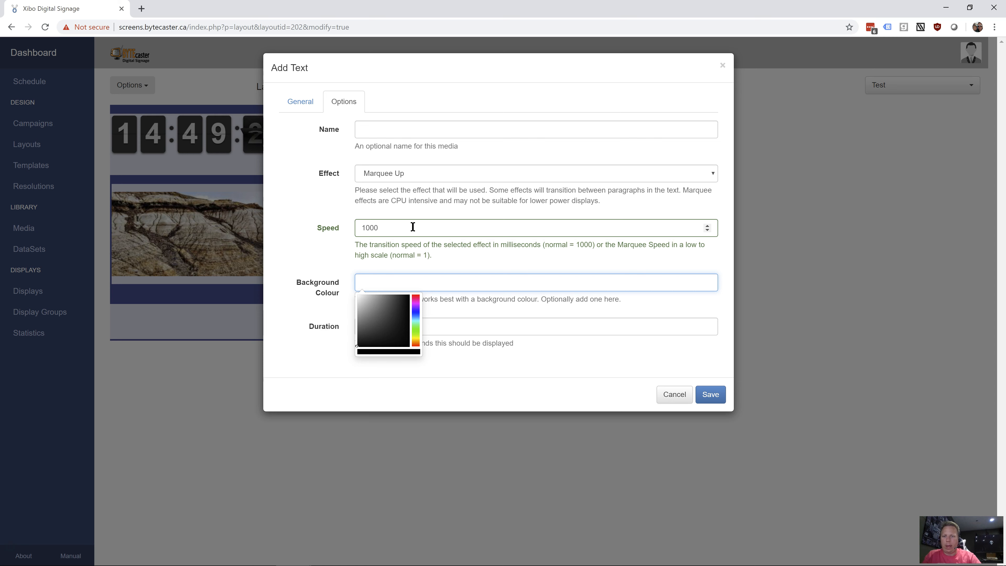
pyautogui.click(503, 365)
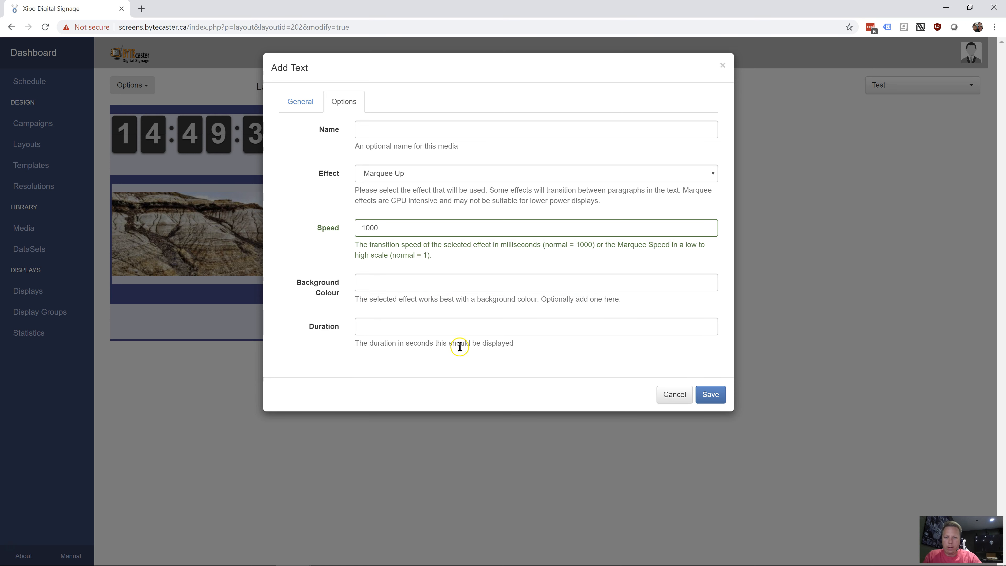
pyautogui.click(369, 325)
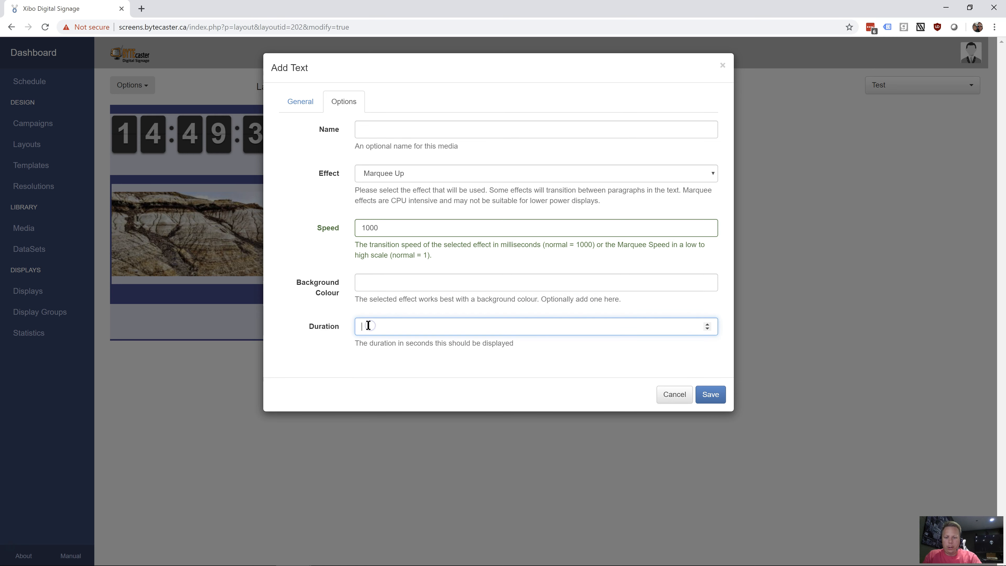
pyautogui.click(423, 132)
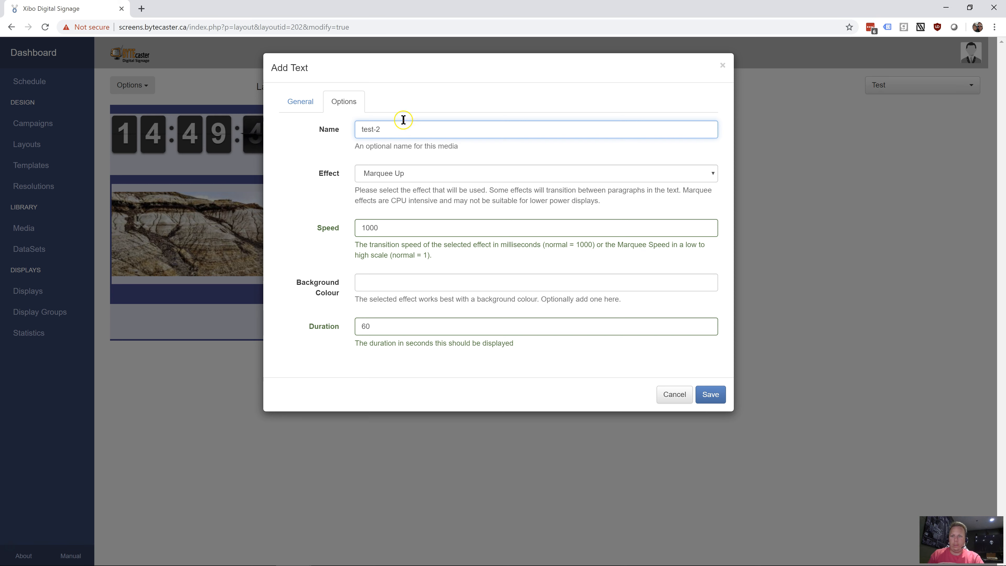
# Center all four lines of the text and format them as Heading 1
pyautogui.click(301, 102)
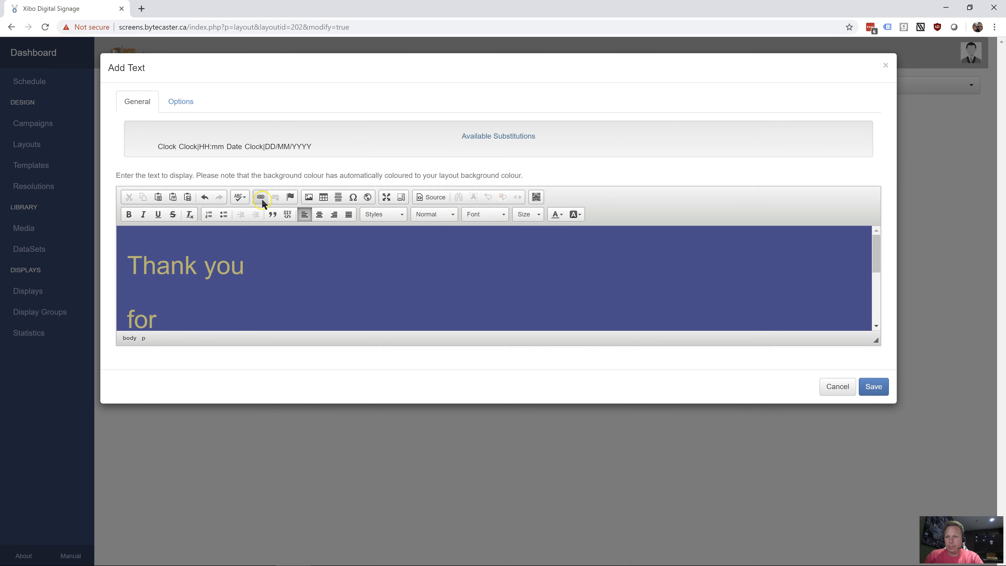
pyautogui.scroll(-3, 196, 276)
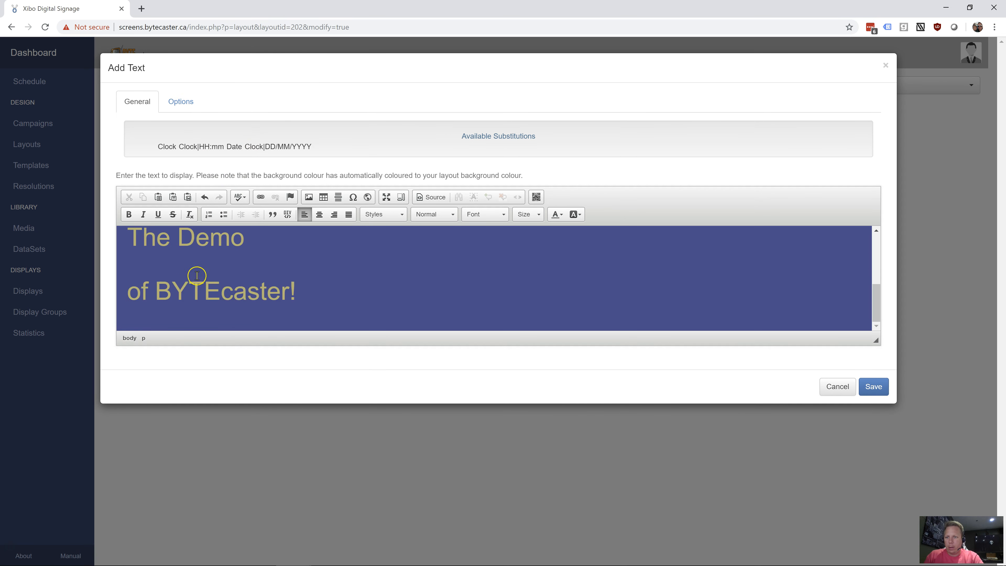
pyautogui.hotkey('ctrl', 'a')
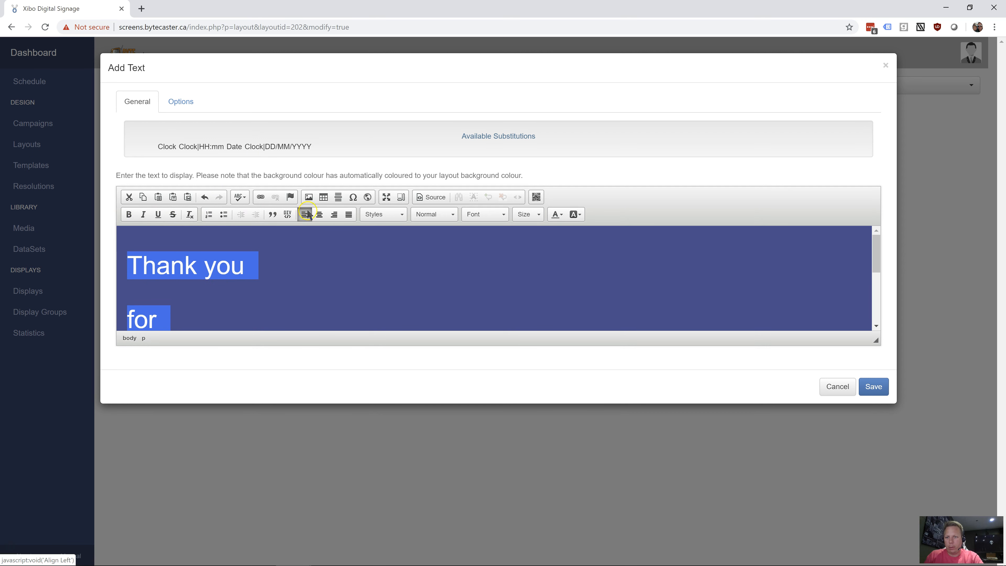
pyautogui.click(319, 214)
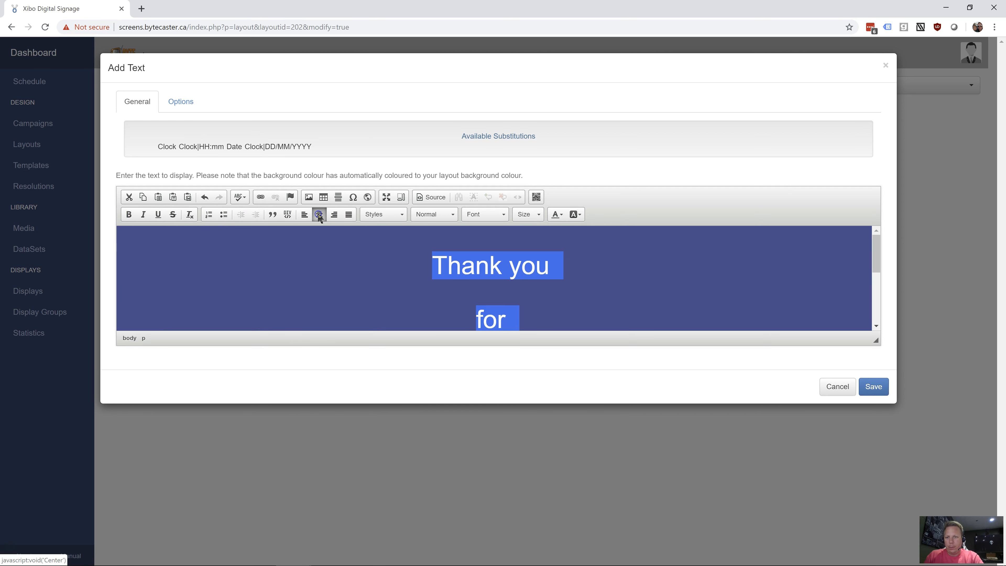
pyautogui.click(443, 217)
pyautogui.click(443, 257)
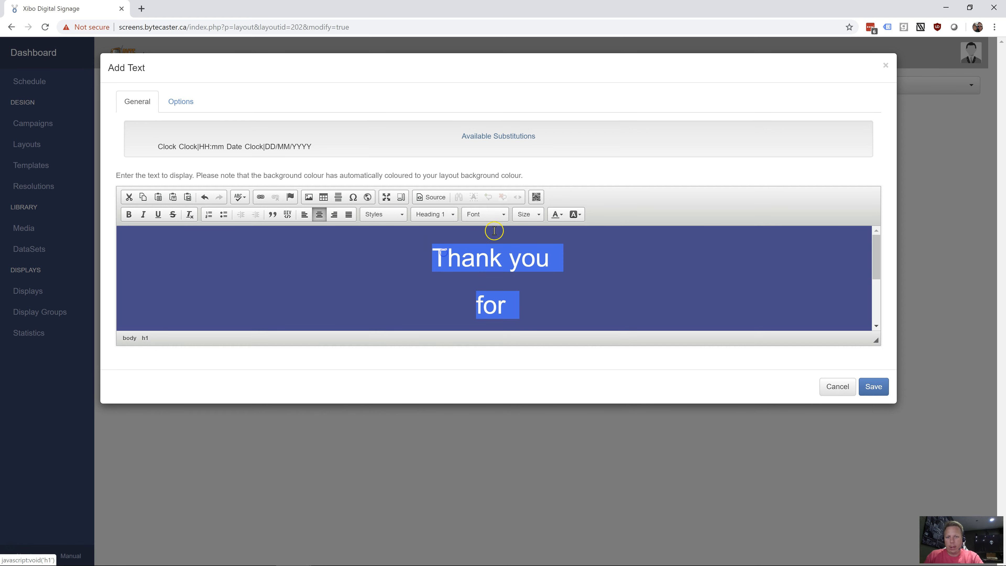
# Set the selected text's font to Tahoma and its font size to 48
pyautogui.click(495, 216)
pyautogui.scroll(-2, 499, 267)
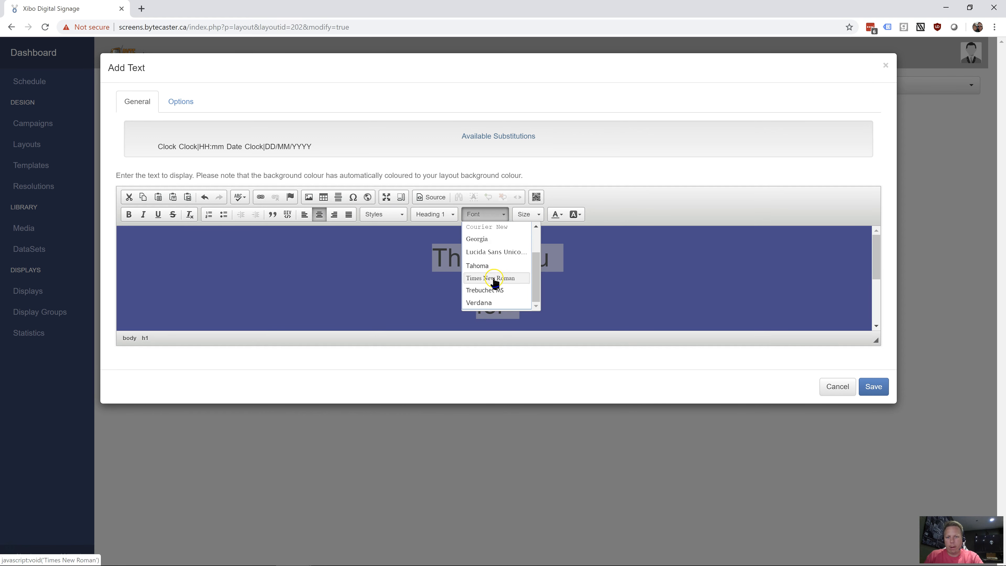
pyautogui.click(499, 269)
pyautogui.click(527, 214)
pyautogui.scroll(-4, 539, 278)
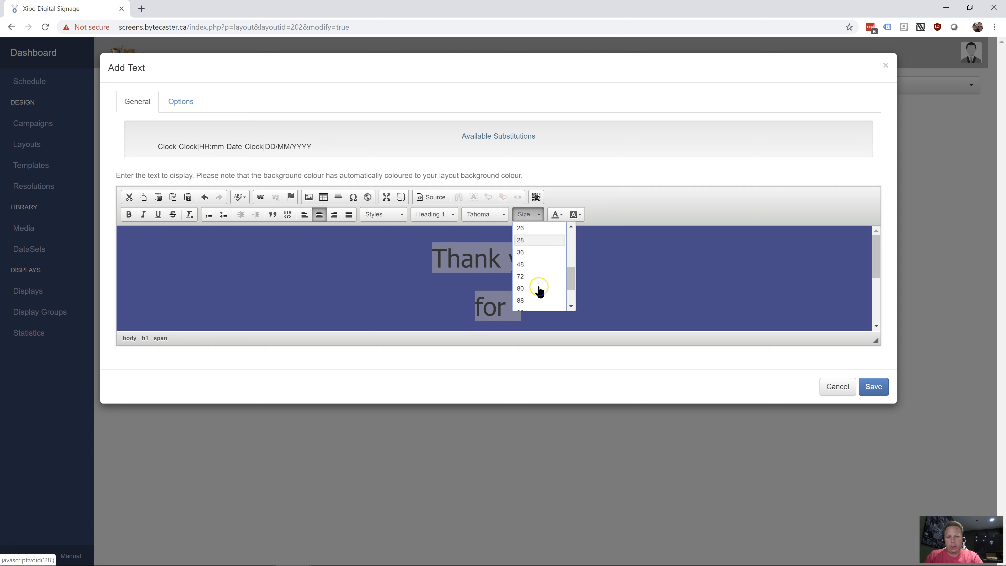
pyautogui.click(531, 253)
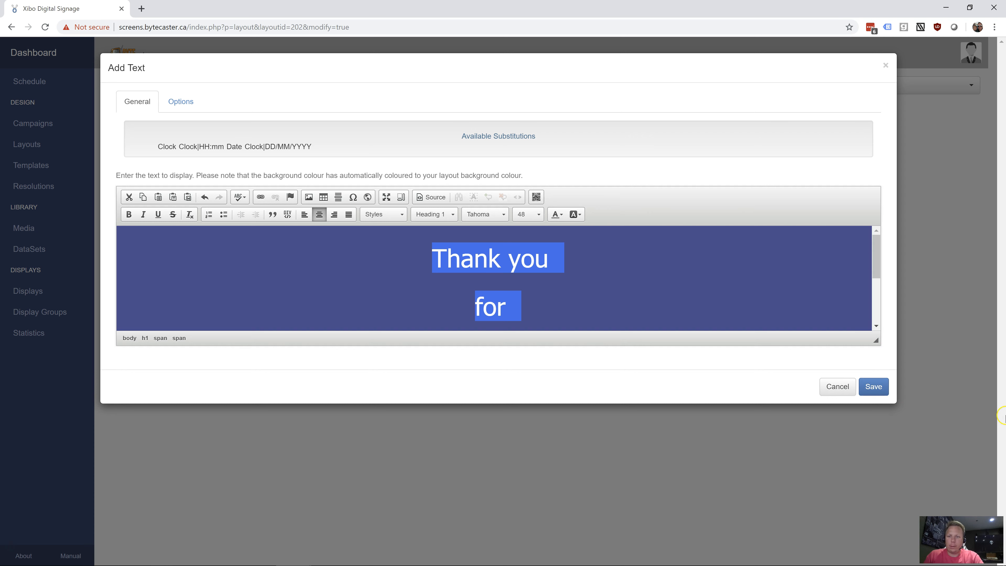
# Save the new text item and the region's media order, closing the region timeline
pyautogui.click(875, 387)
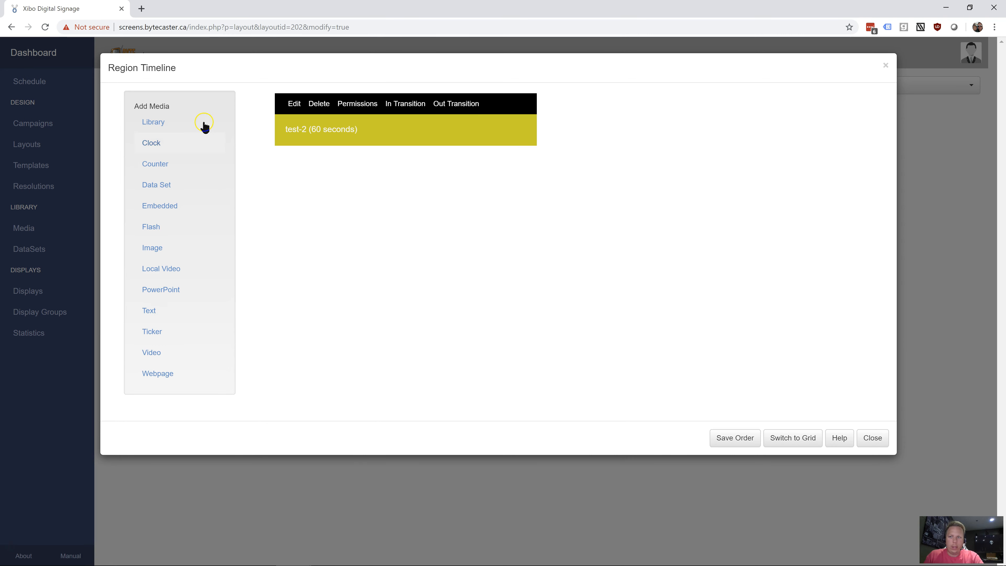
pyautogui.moveTo(346, 139)
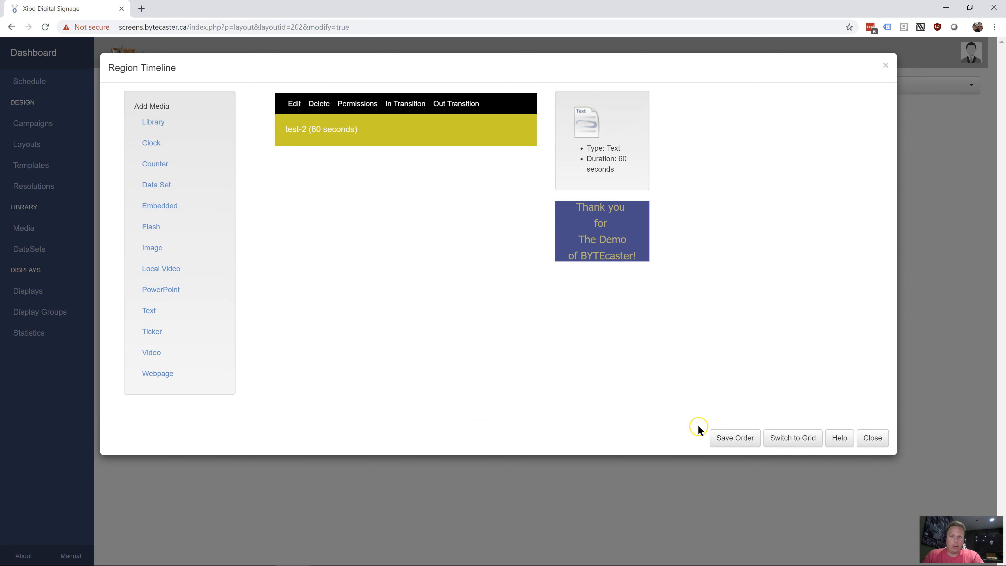
pyautogui.click(739, 443)
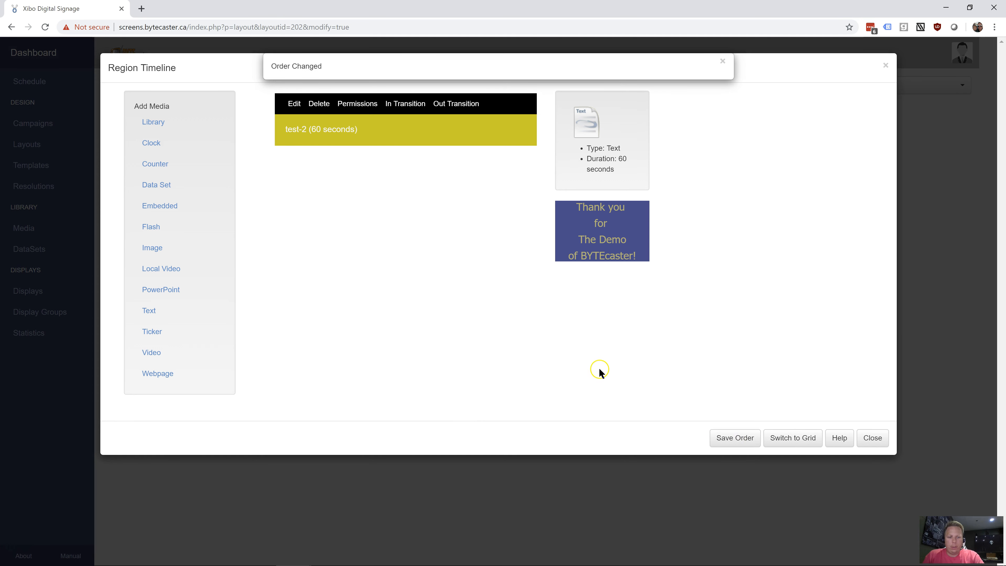
pyautogui.click(872, 440)
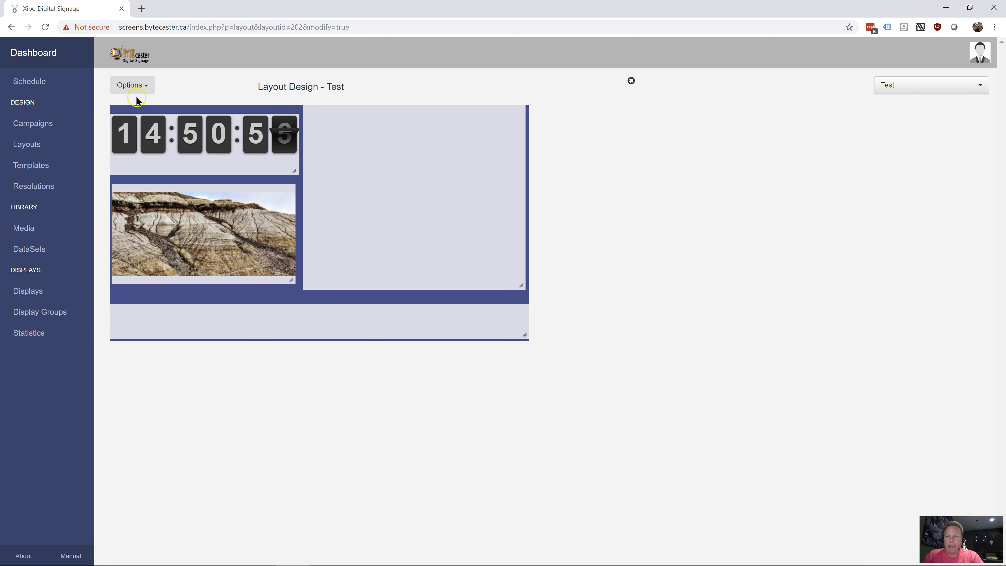
# Preview the Test layout to check how the thank-you text scrolls, and close the preview
pyautogui.click(146, 88)
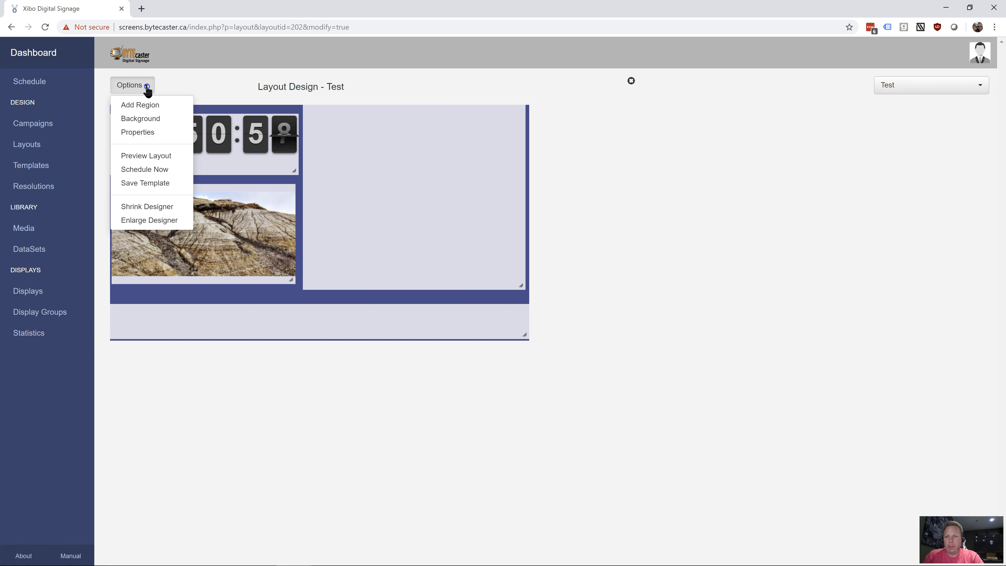
pyautogui.click(166, 139)
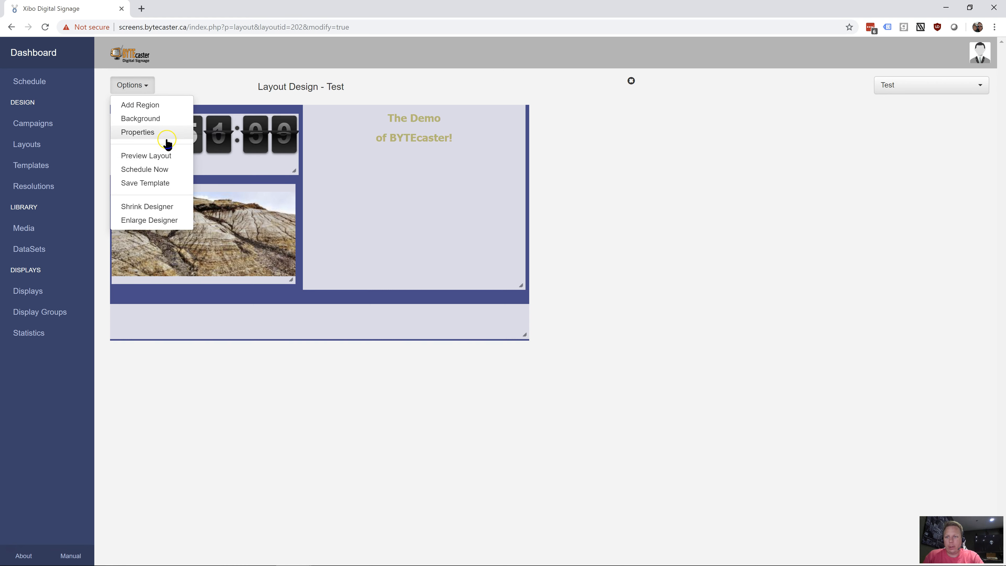
pyautogui.click(162, 155)
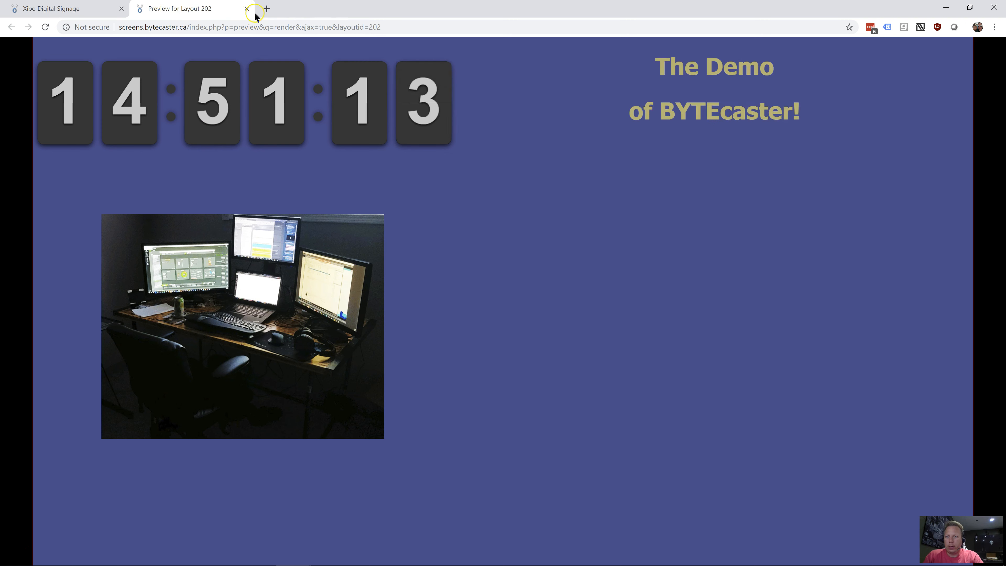
pyautogui.click(246, 8)
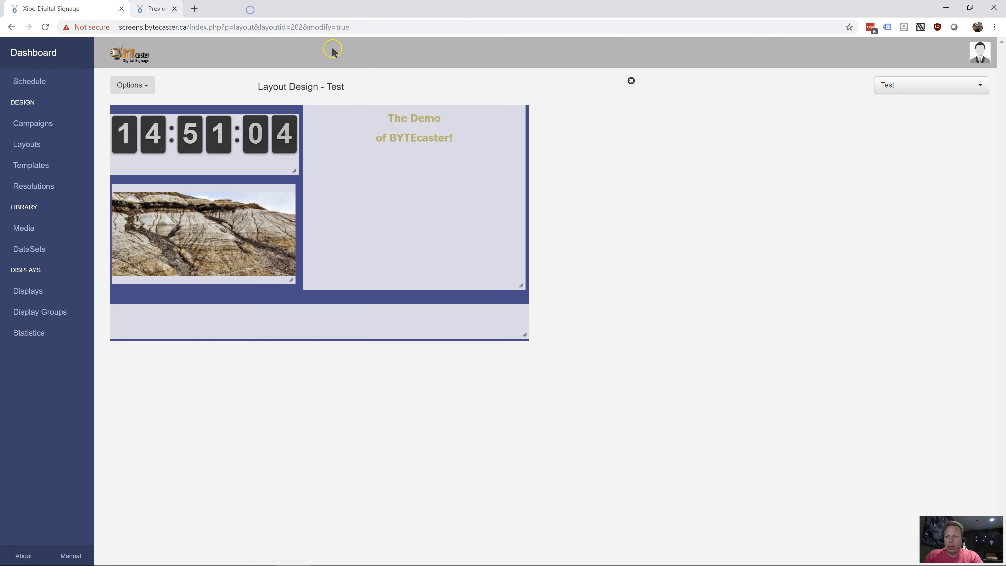
# Change the effect of the test-2 text item to Scroll Horizontal and save it
pyautogui.doubleClick(400, 202)
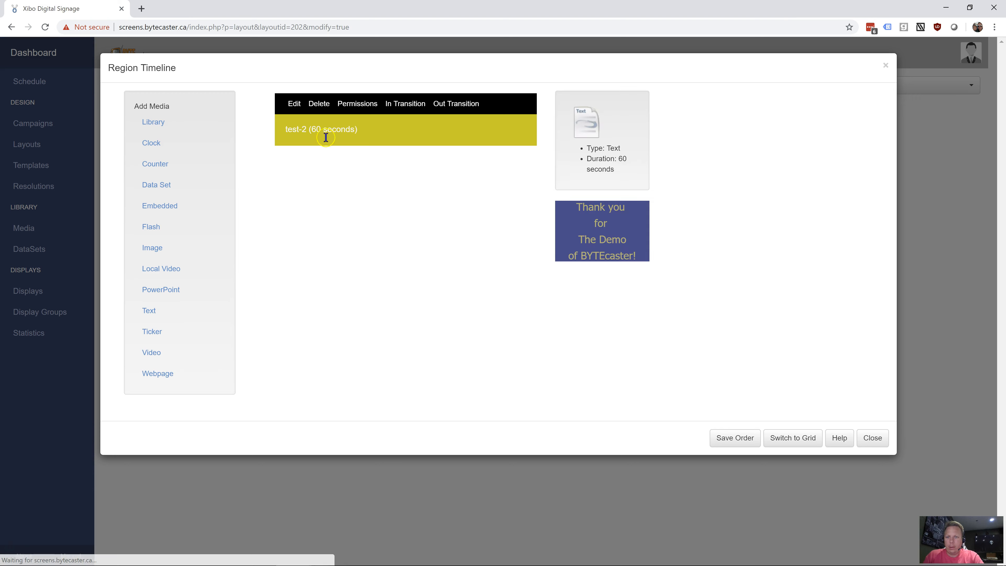
pyautogui.click(294, 103)
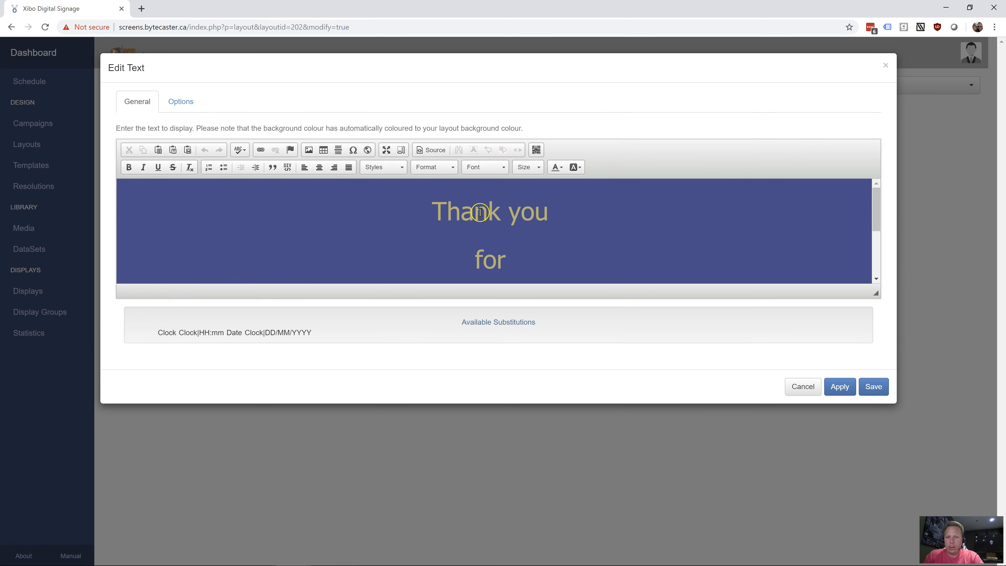
pyautogui.click(181, 102)
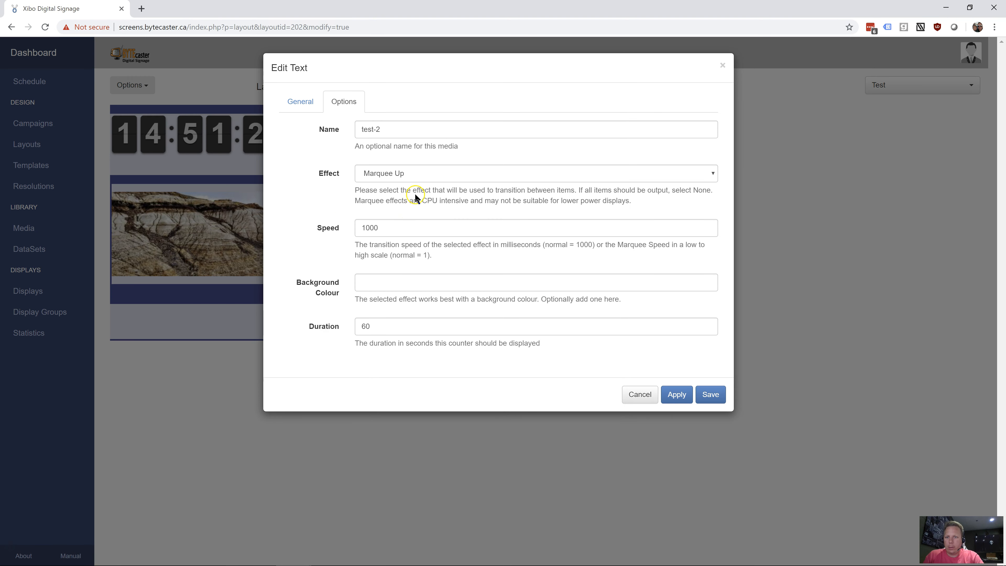
pyautogui.click(416, 175)
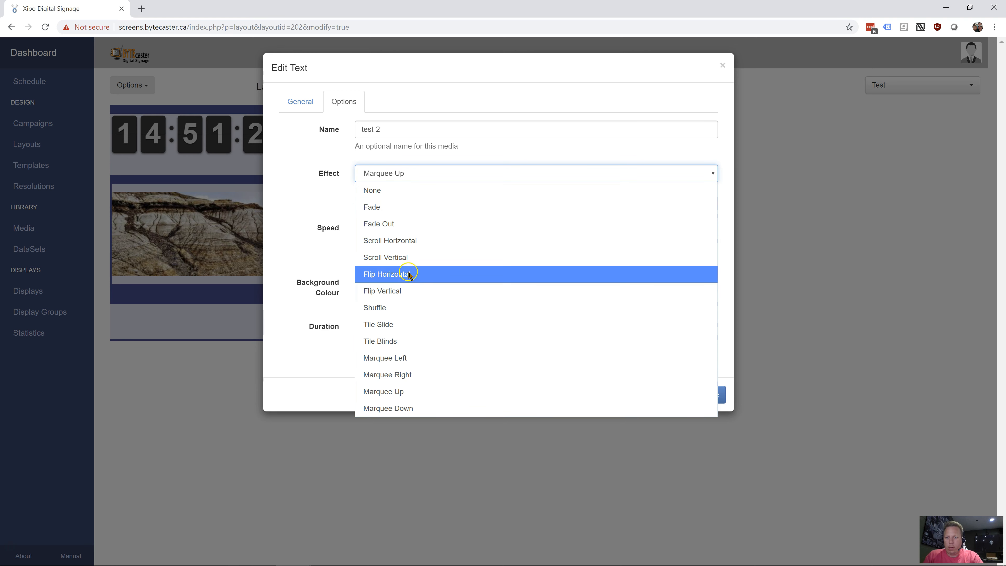
pyautogui.click(413, 242)
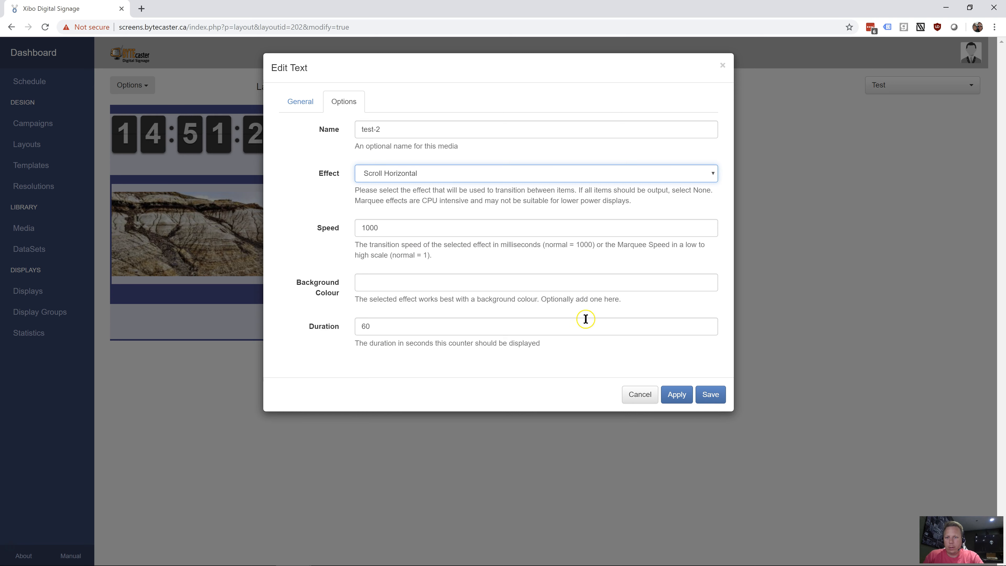
pyautogui.click(678, 395)
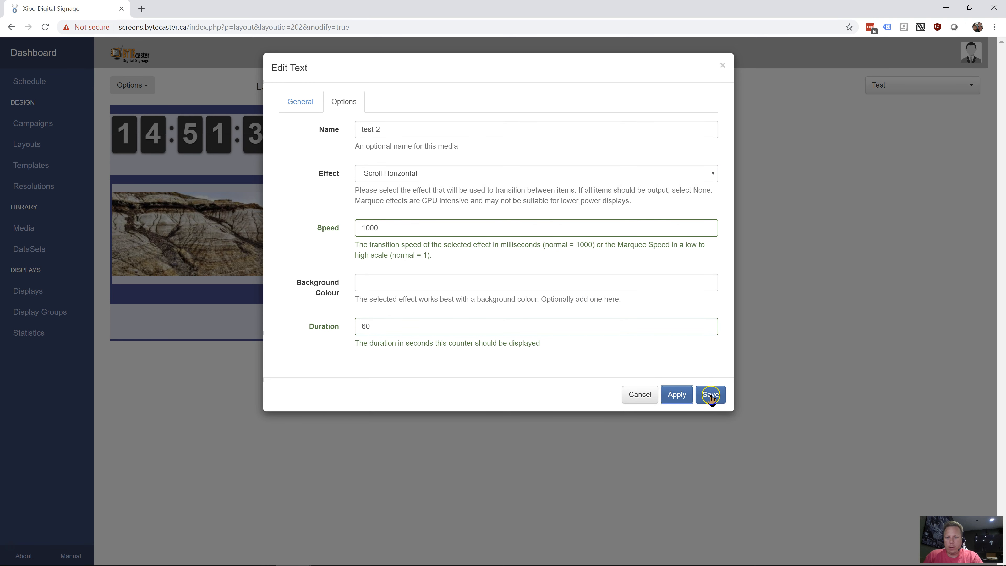
pyautogui.click(711, 395)
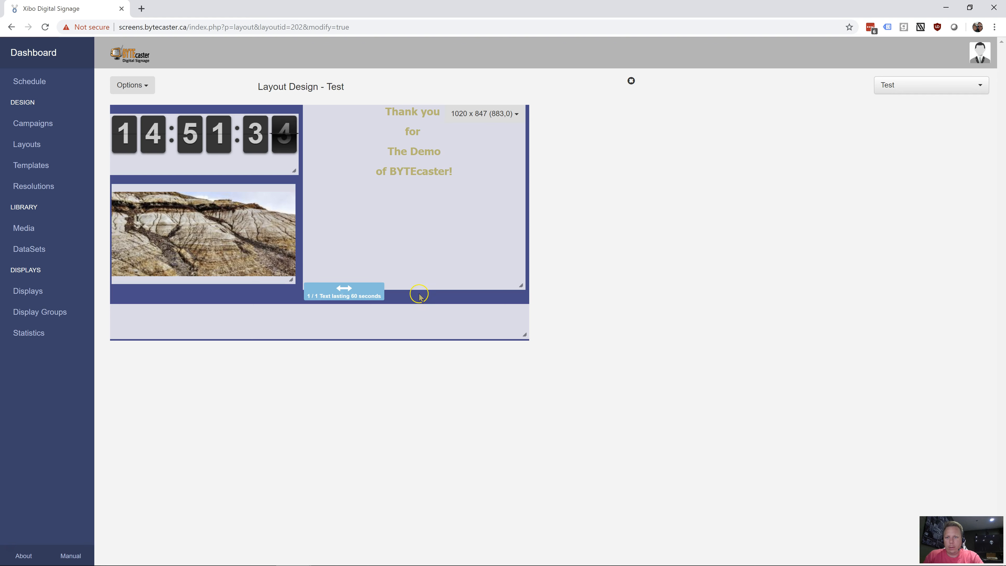
# Preview the layout again to check the thank-you text with its horizontal scroll effect, and close the preview
pyautogui.click(145, 85)
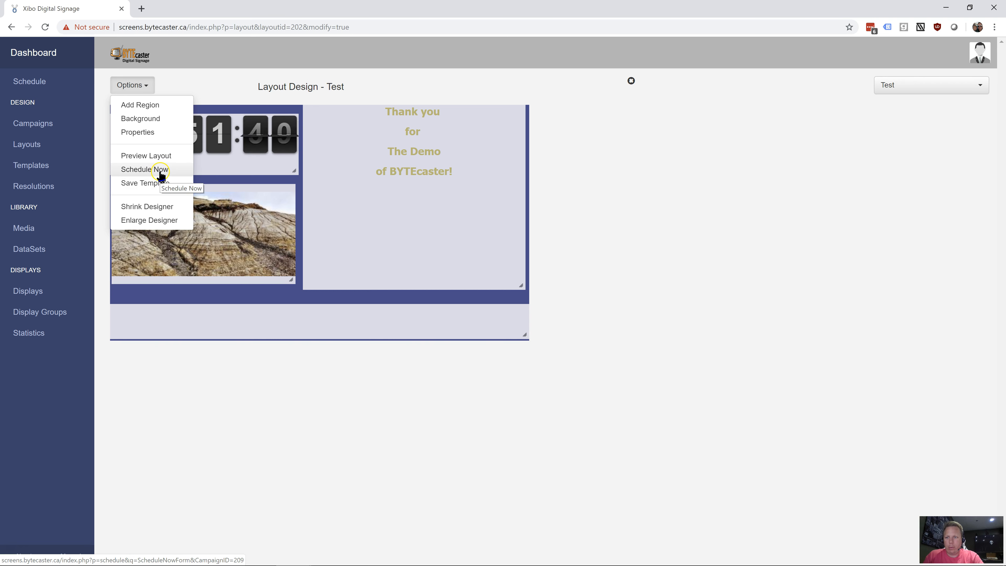
pyautogui.click(162, 156)
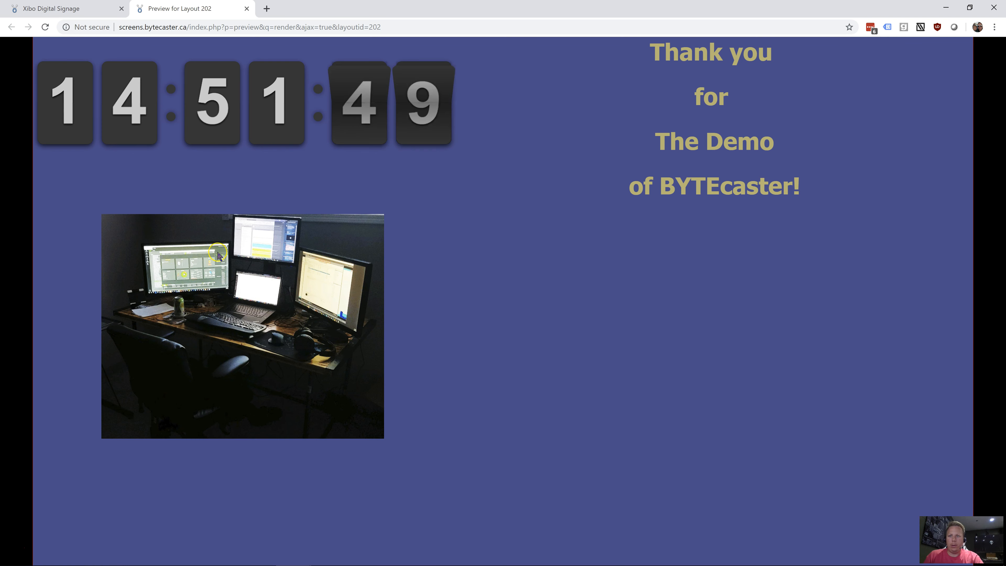
pyautogui.click(247, 8)
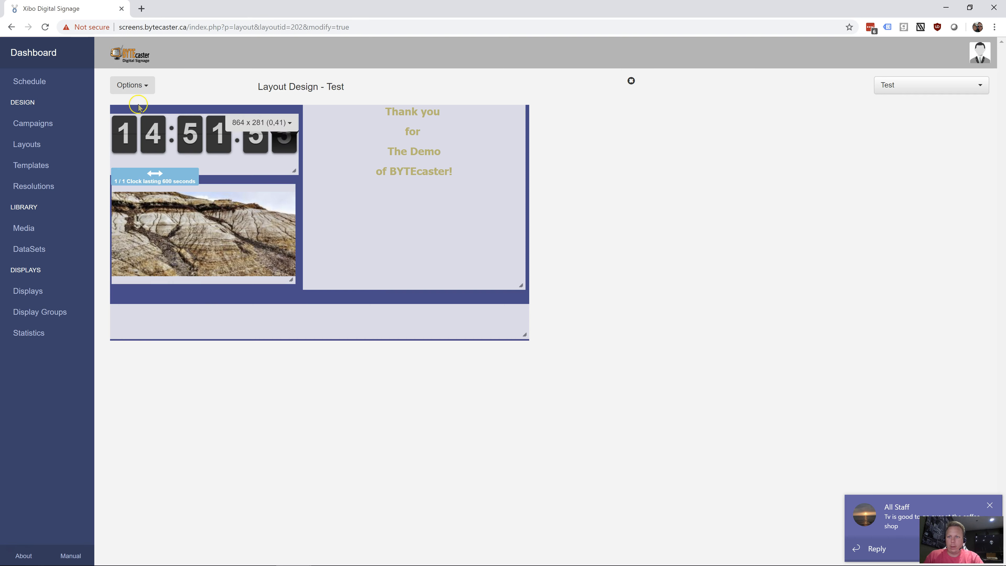
# Set the layout's background colour to #202020 in the background properties
pyautogui.click(137, 90)
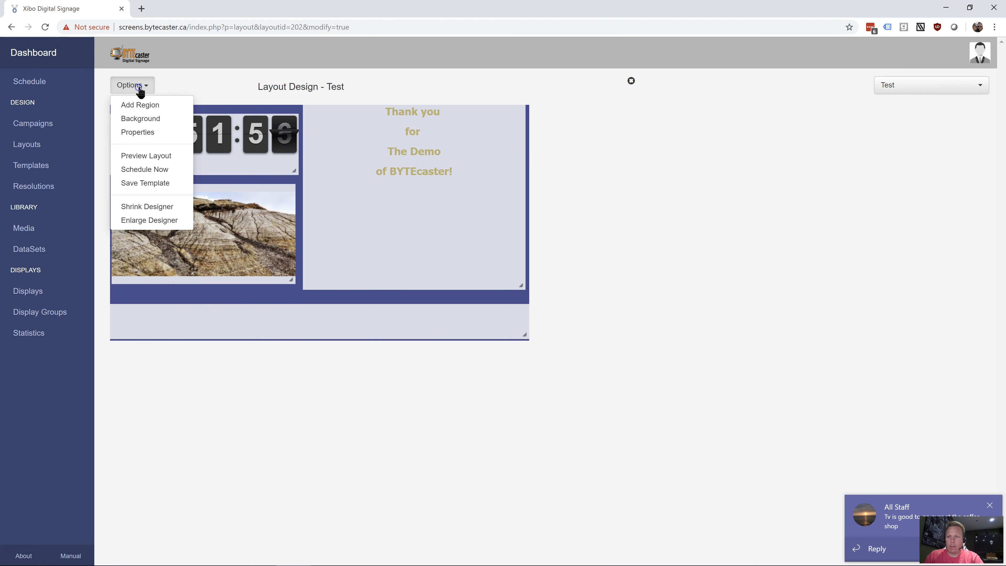
pyautogui.click(160, 121)
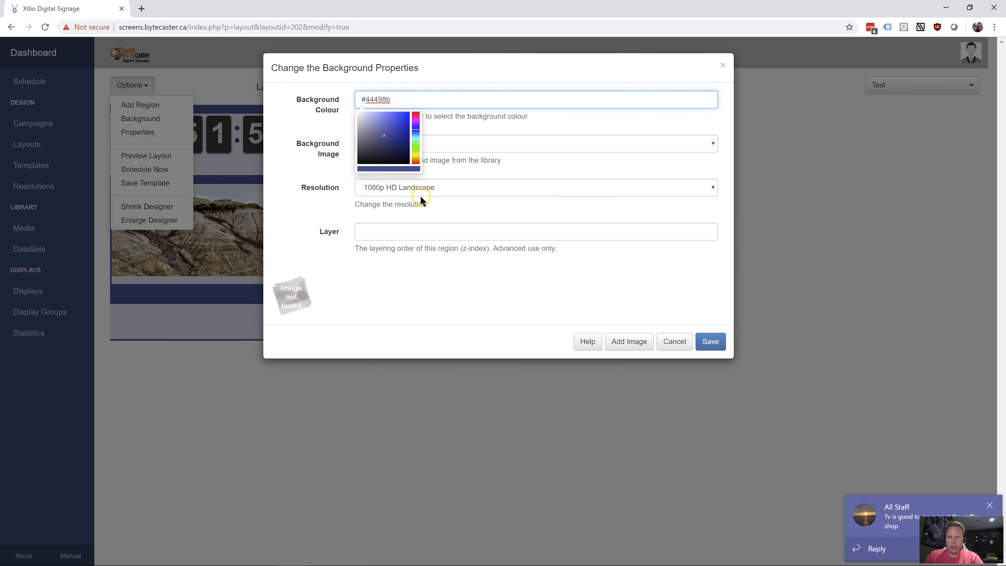
pyautogui.click(298, 224)
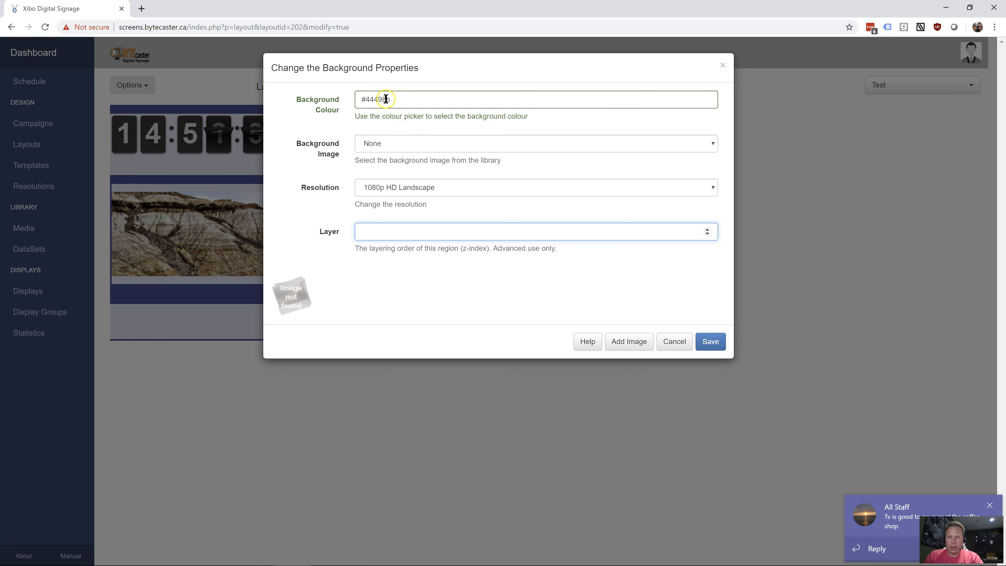
pyautogui.click(452, 98)
pyautogui.press('BackSpace')
pyautogui.press('BackSpace')
pyautogui.press('BackSpace')
pyautogui.press('BackSpace')
pyautogui.press('BackSpace')
pyautogui.press('BackSpace')
pyautogui.write('202020')
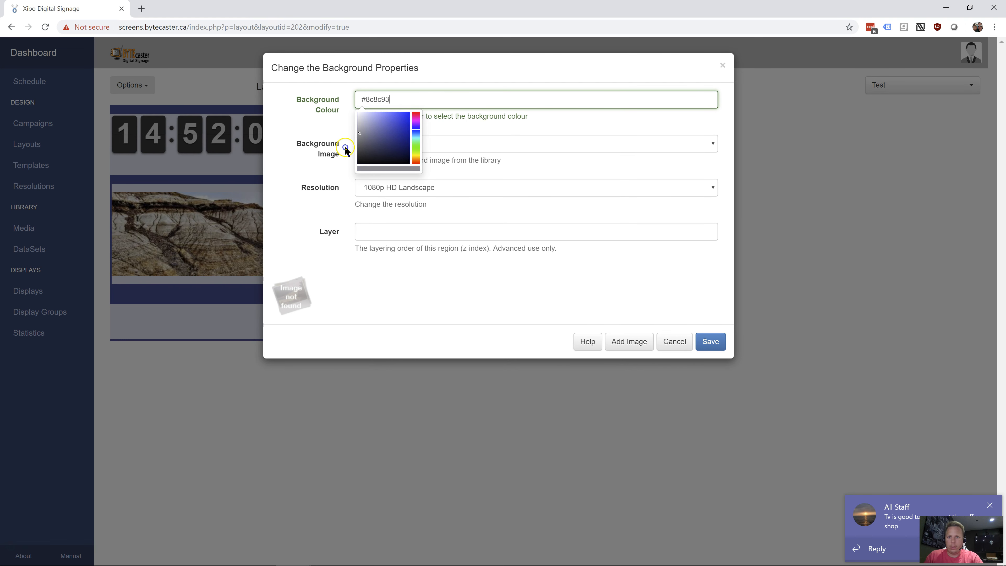
pyautogui.click(302, 134)
# Choose star wars as the layout's background image and save the background properties
pyautogui.click(430, 141)
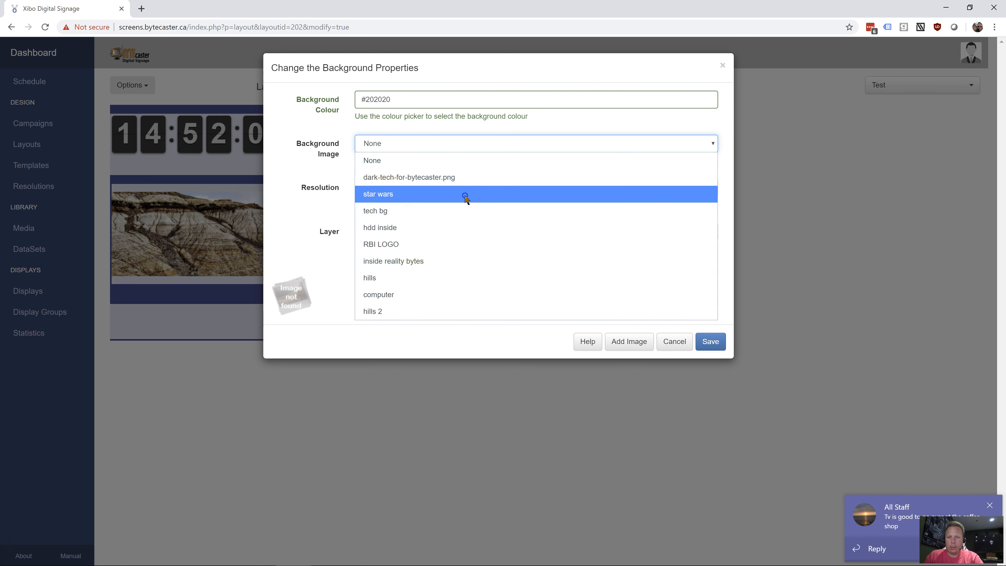
pyautogui.click(465, 197)
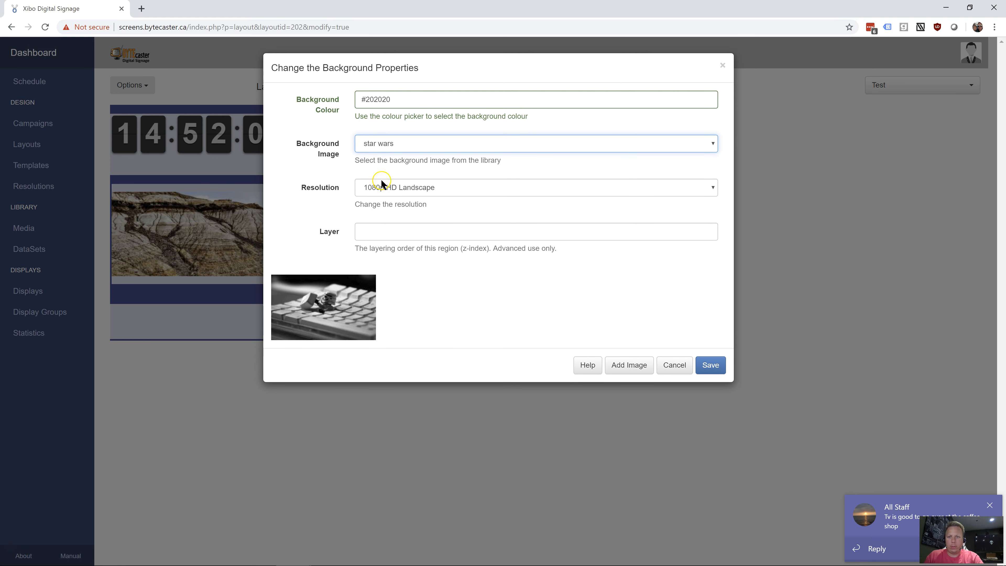
pyautogui.click(704, 372)
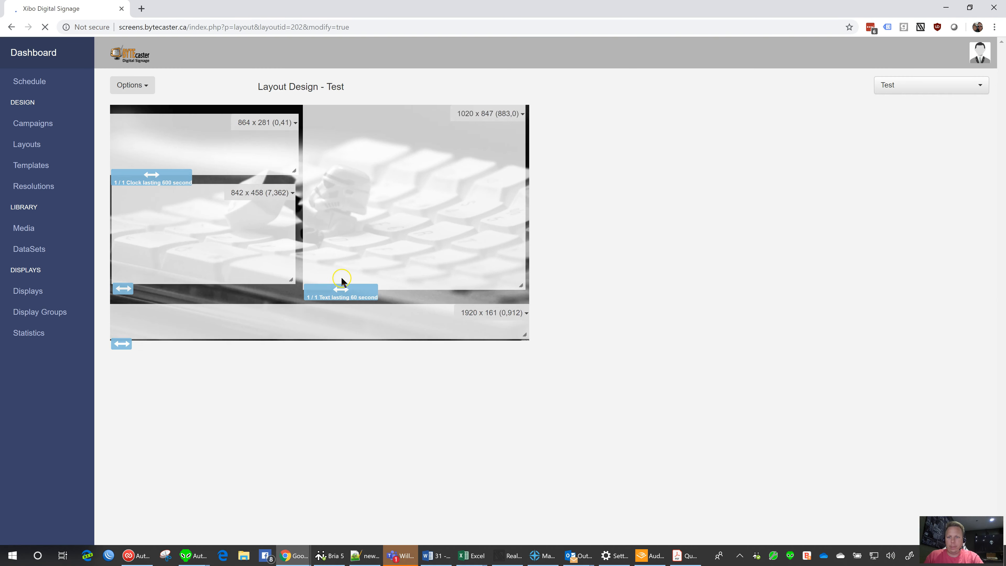
# Shrink the thank-you text region, move it down beside the clock and photo regions, and save its position
pyautogui.moveTo(461, 200)
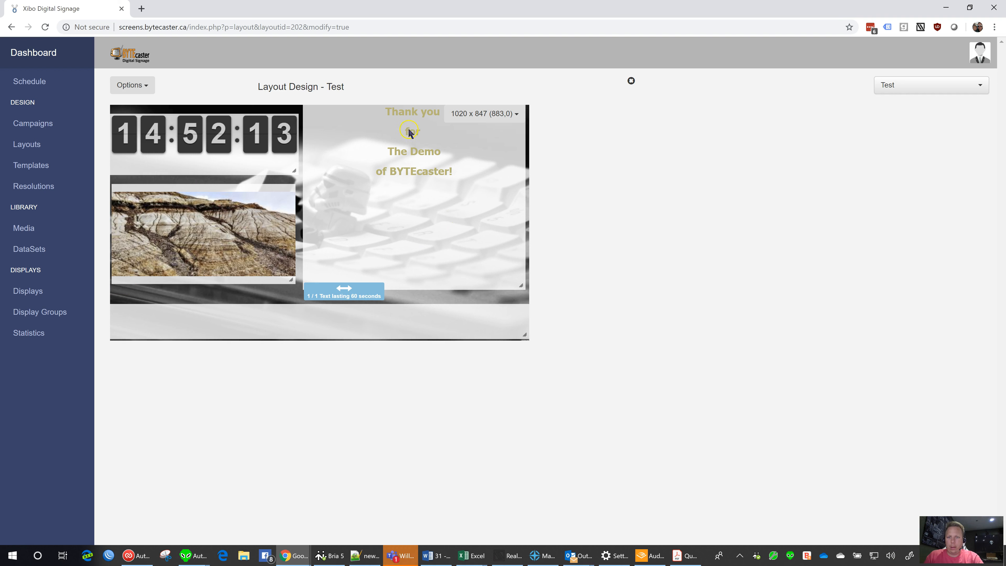
pyautogui.moveTo(523, 284); pyautogui.dragTo(503, 203)
pyautogui.moveTo(386, 179); pyautogui.dragTo(397, 228)
pyautogui.moveTo(306, 323)
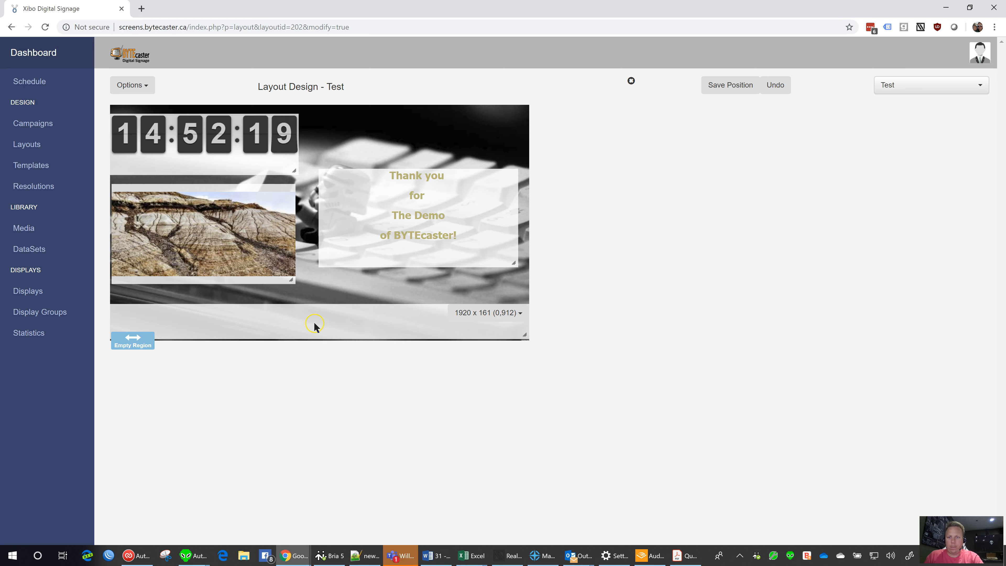
pyautogui.click(131, 86)
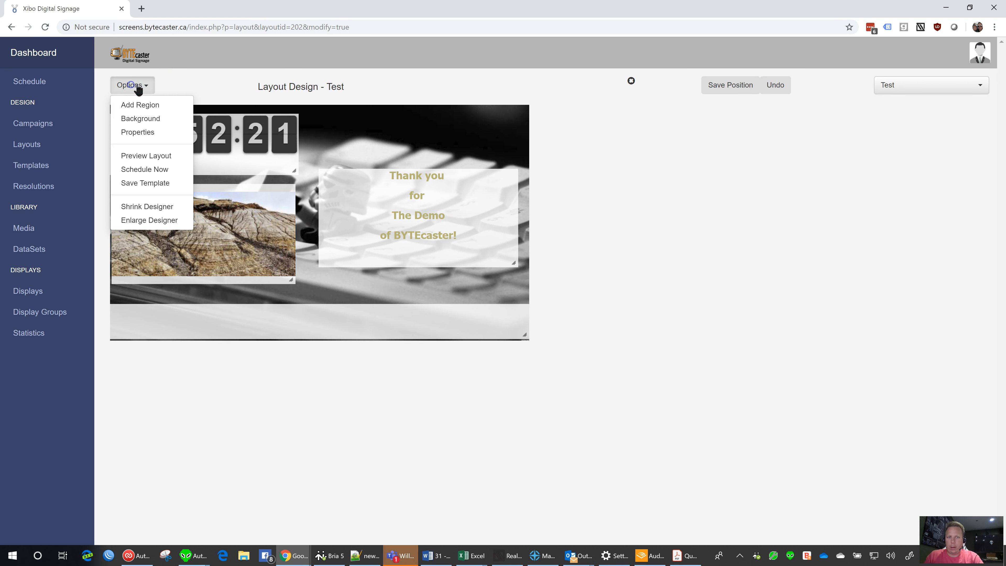
pyautogui.click(730, 87)
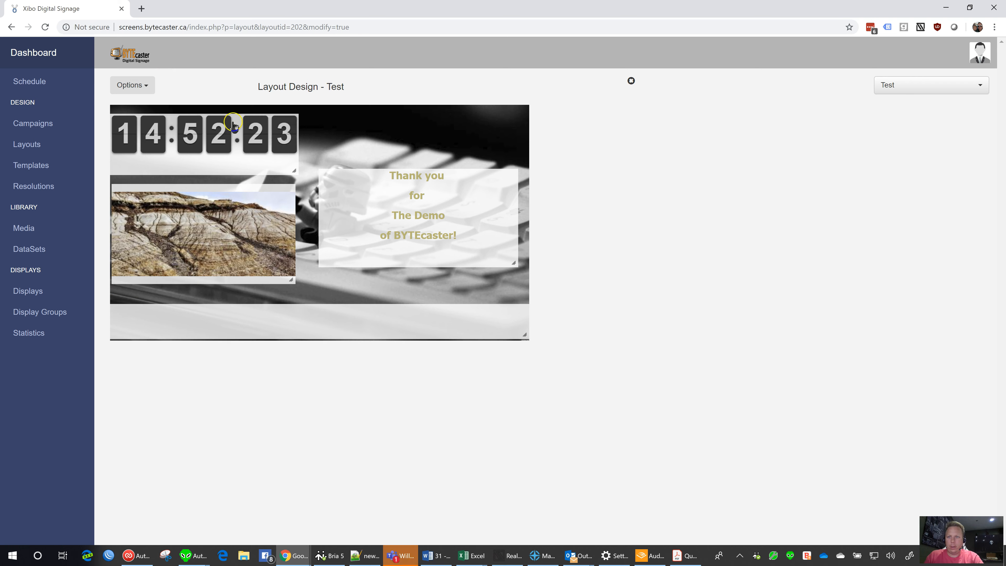
# Preview the Test layout with the star wars background and the repositioned text region
pyautogui.click(132, 85)
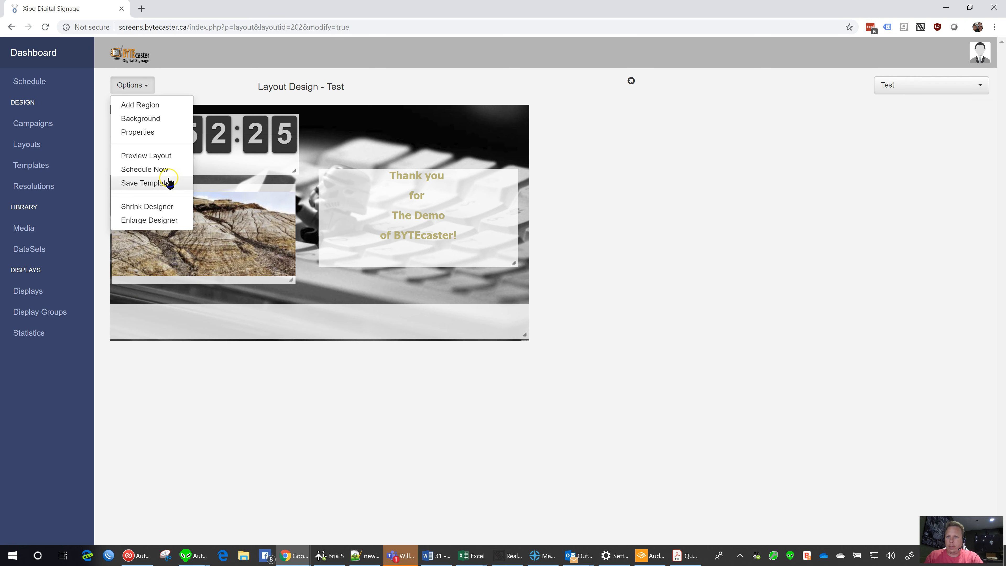
pyautogui.click(155, 155)
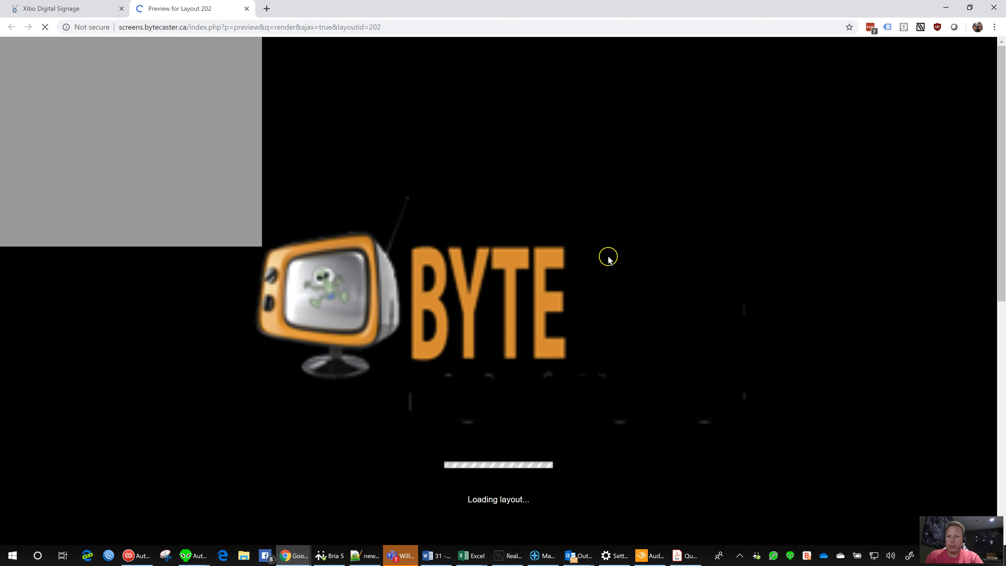